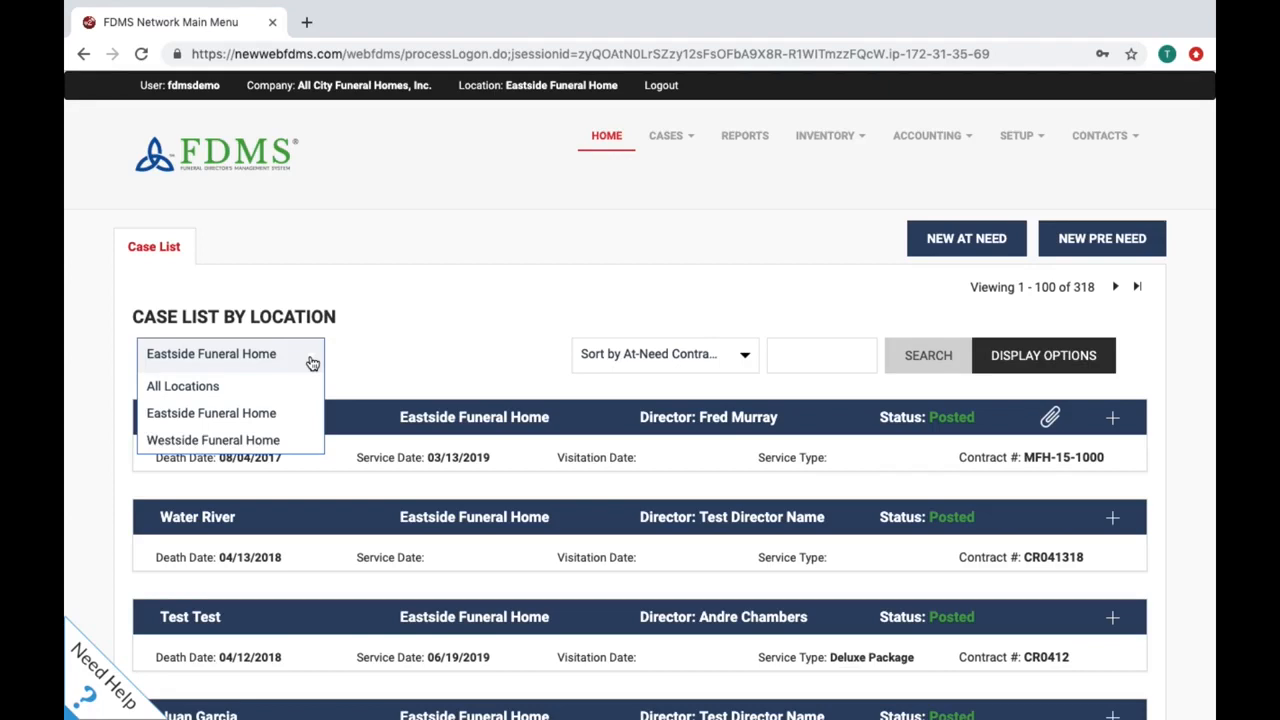
Step: Show cases from all locations (601 cases), keeping the At-Need Contract # sort order
click(295, 386)
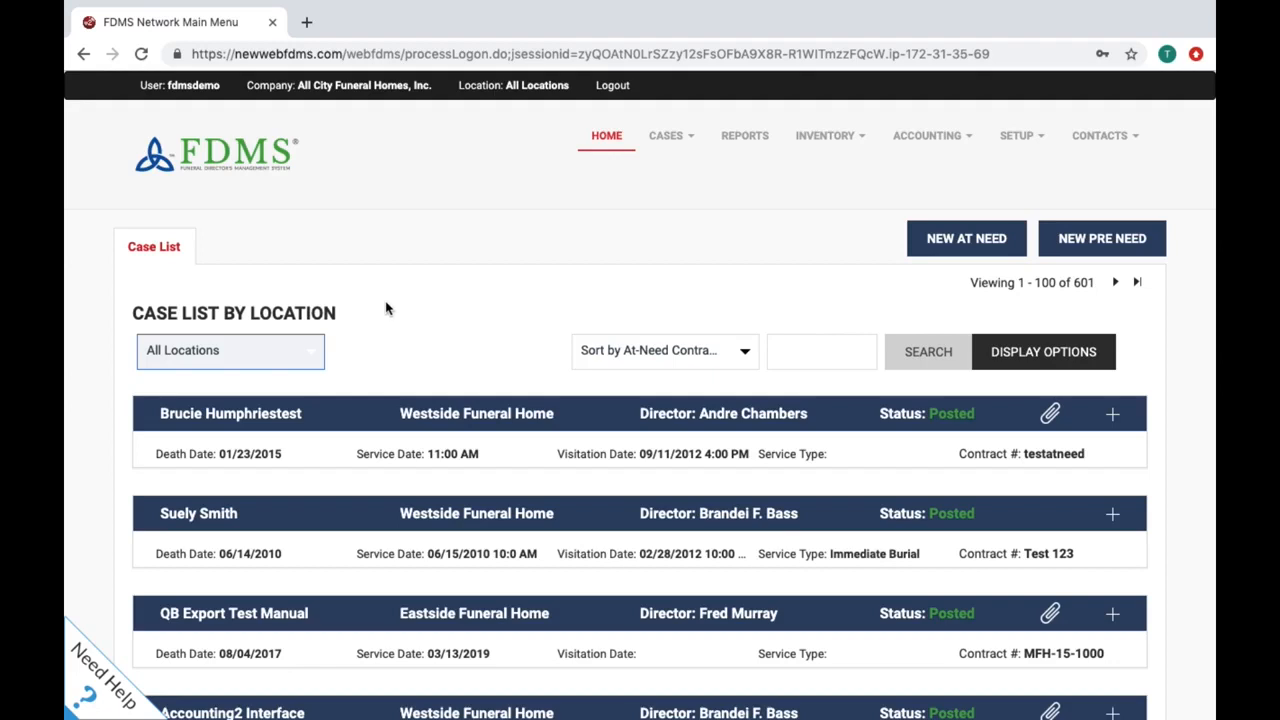
click(739, 362)
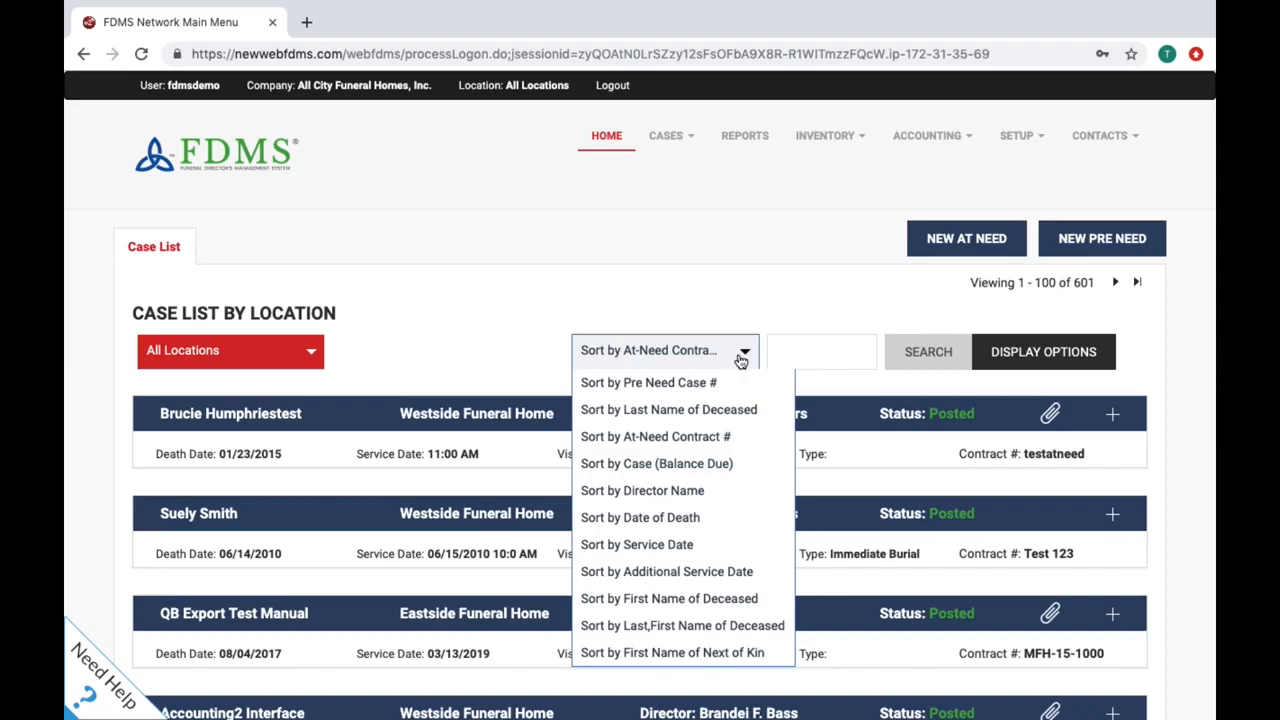
click(698, 291)
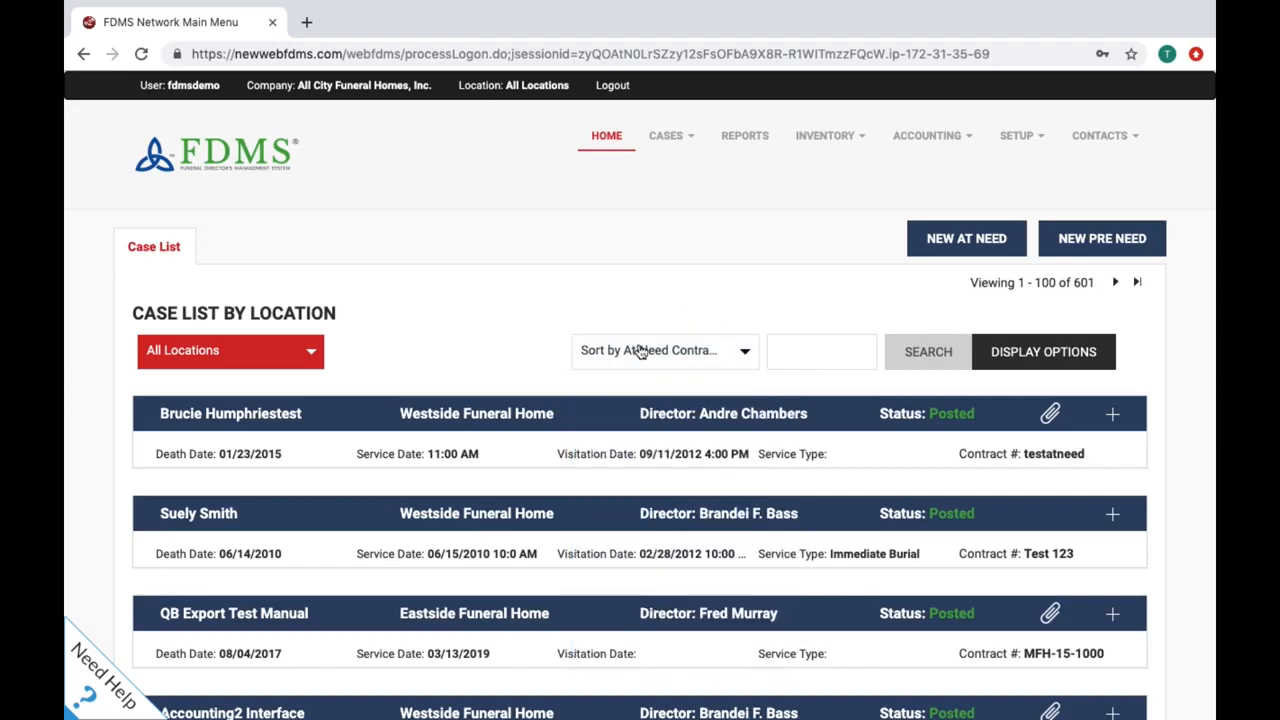
Step: Expand the top Westside Funeral Home case to show its $4,580.13 total and $3,868.13 balance
click(570, 422)
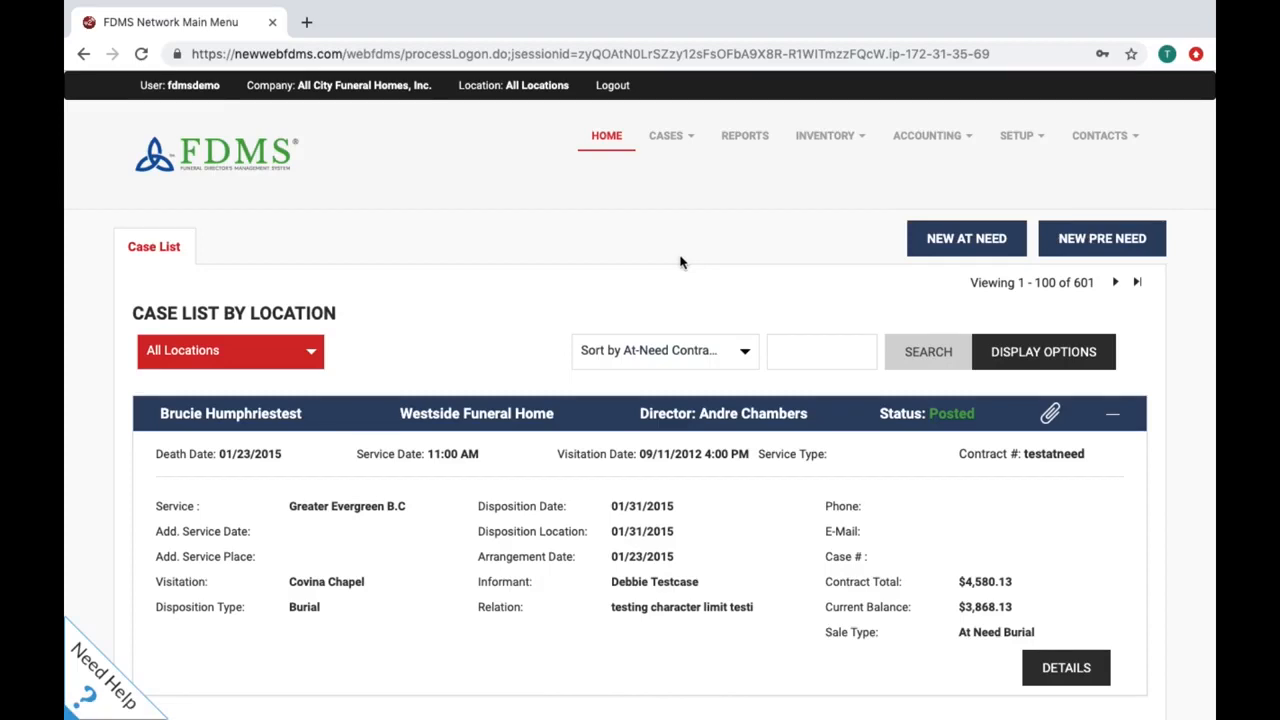
scroll(680, 262, down, 1)
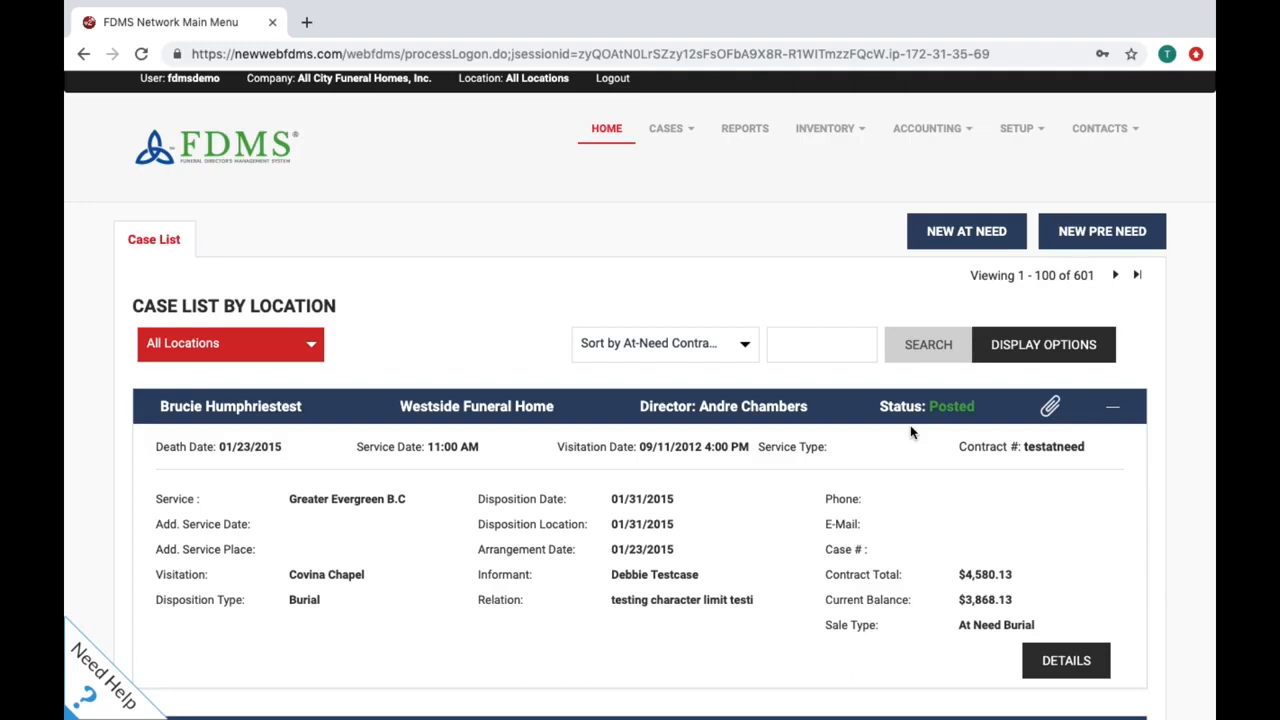
scroll(910, 432, down, 7)
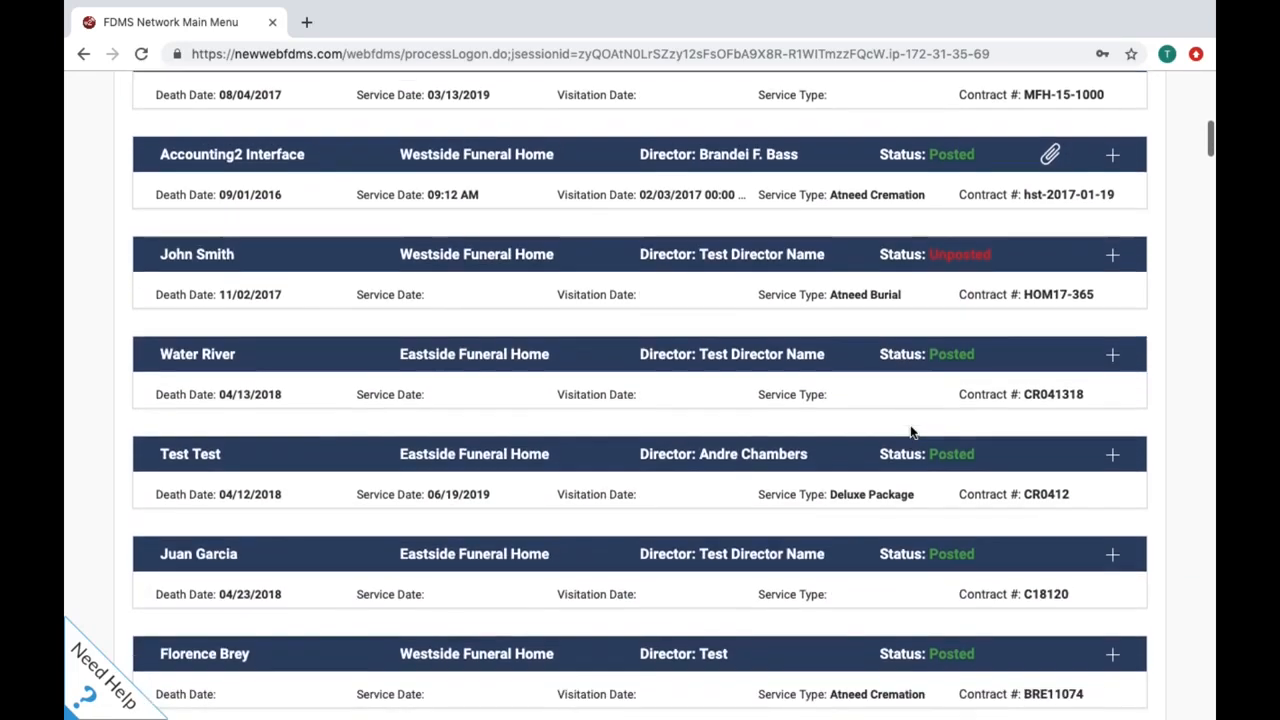
scroll(910, 432, down, 7)
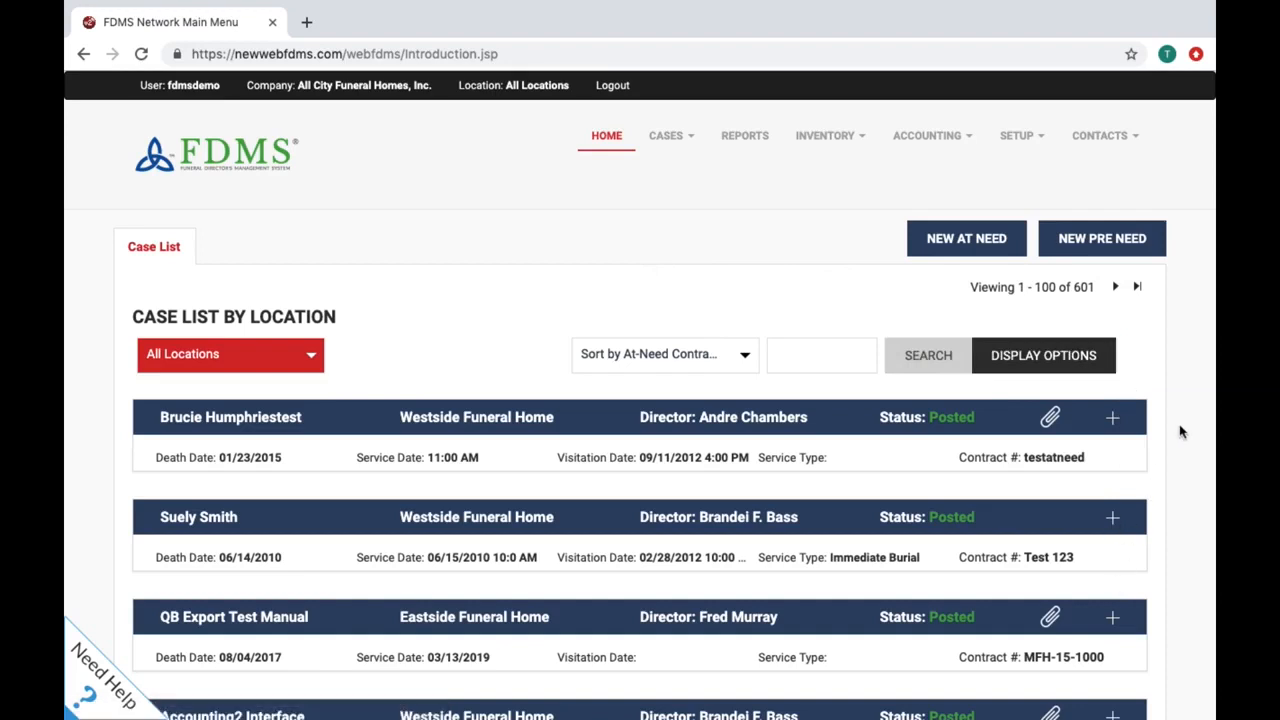
click(1113, 418)
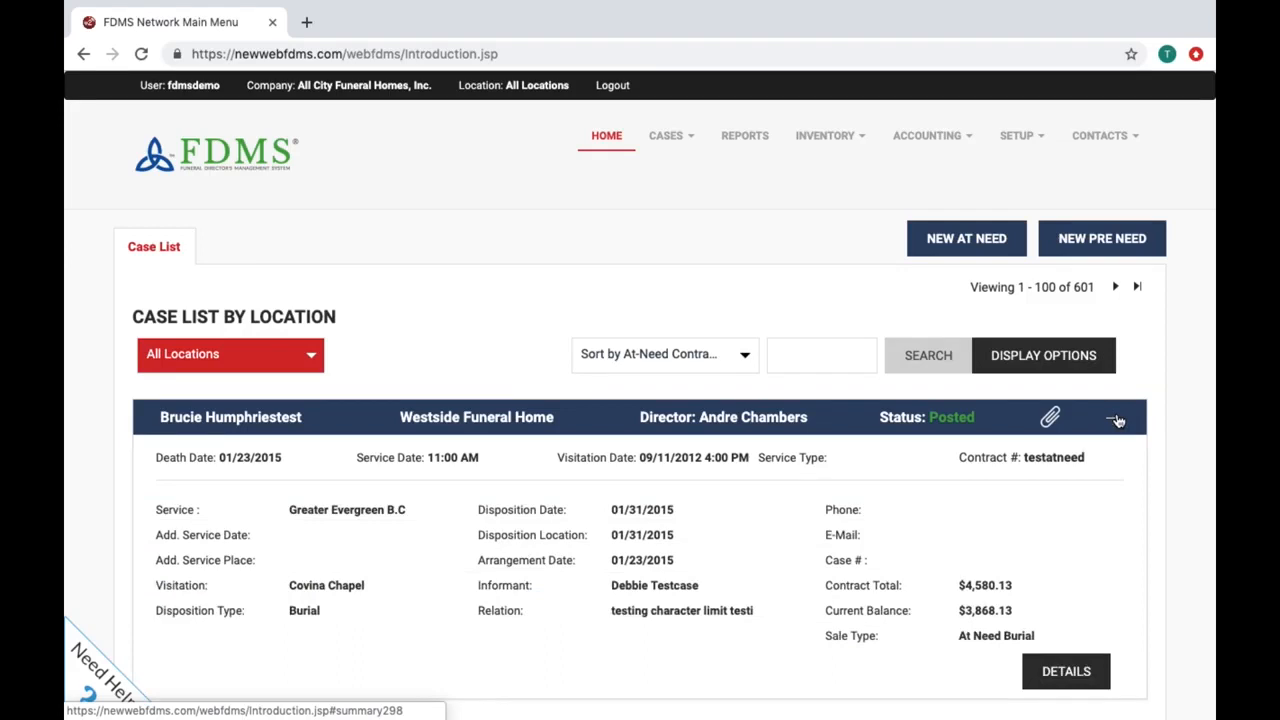
scroll(1117, 420, down, 3)
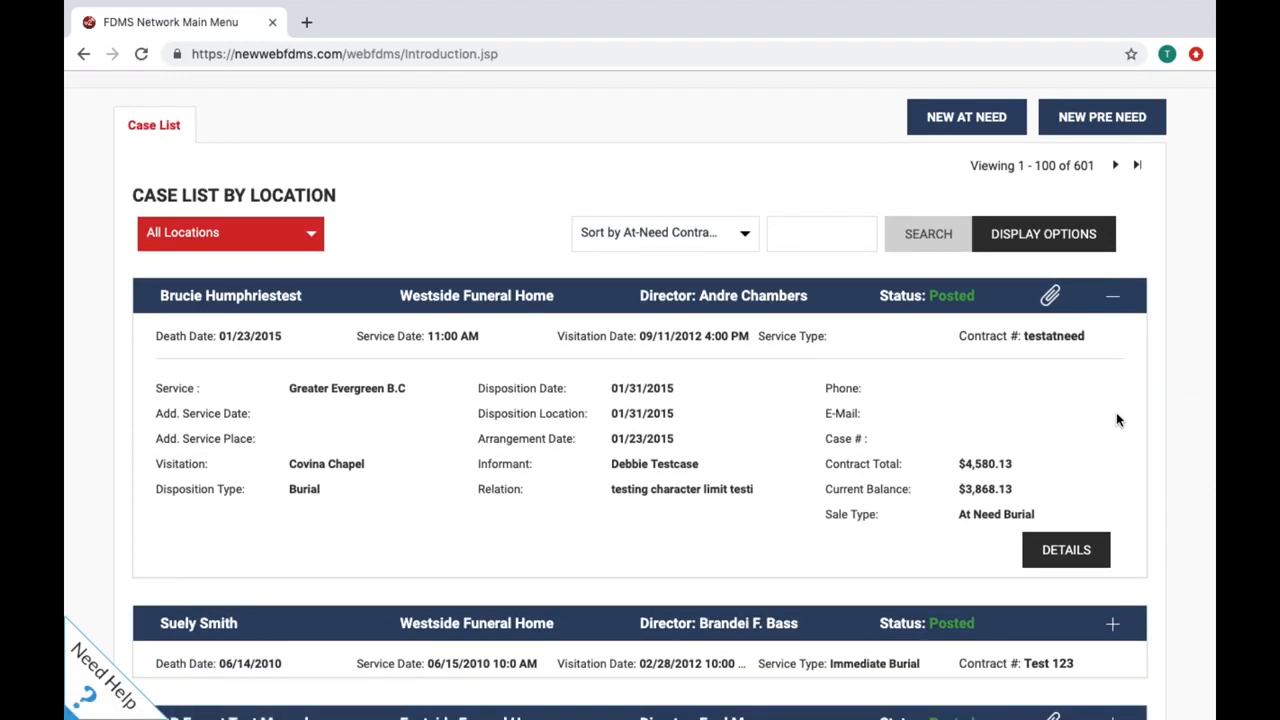
Step: Open the top case's full file and review its Overview page of record and call information
click(1086, 560)
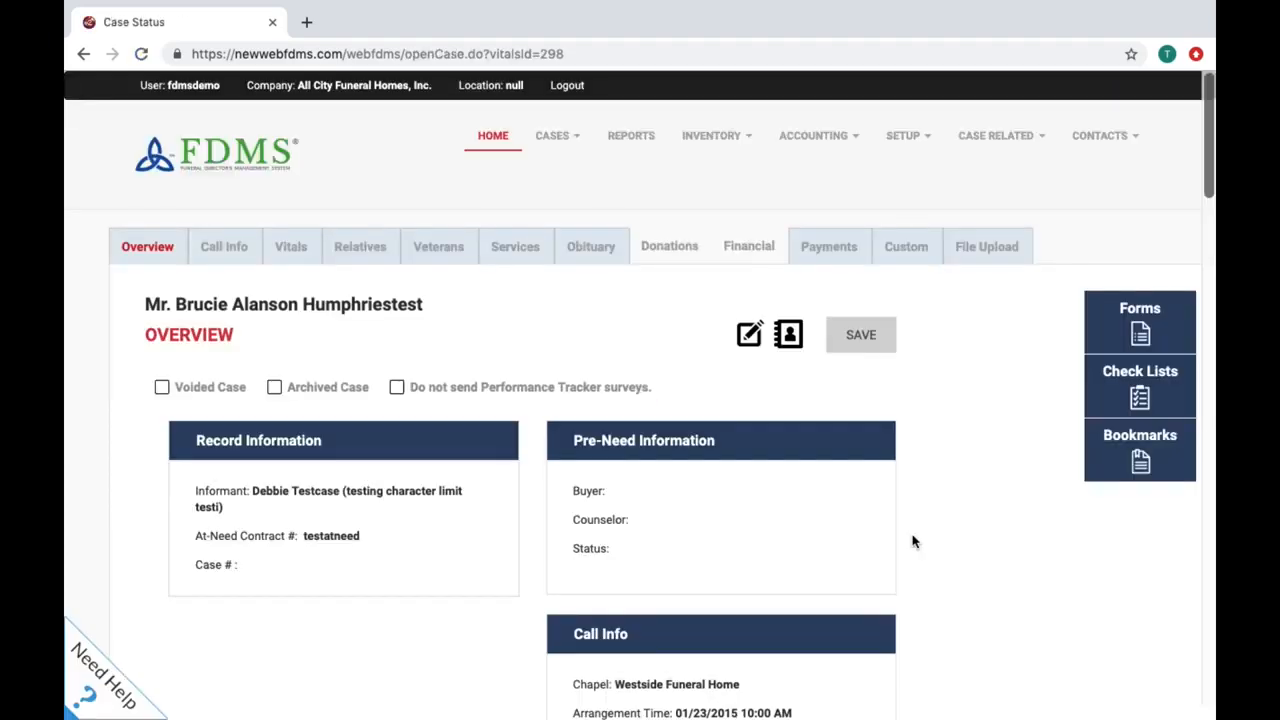
scroll(912, 541, down, 4)
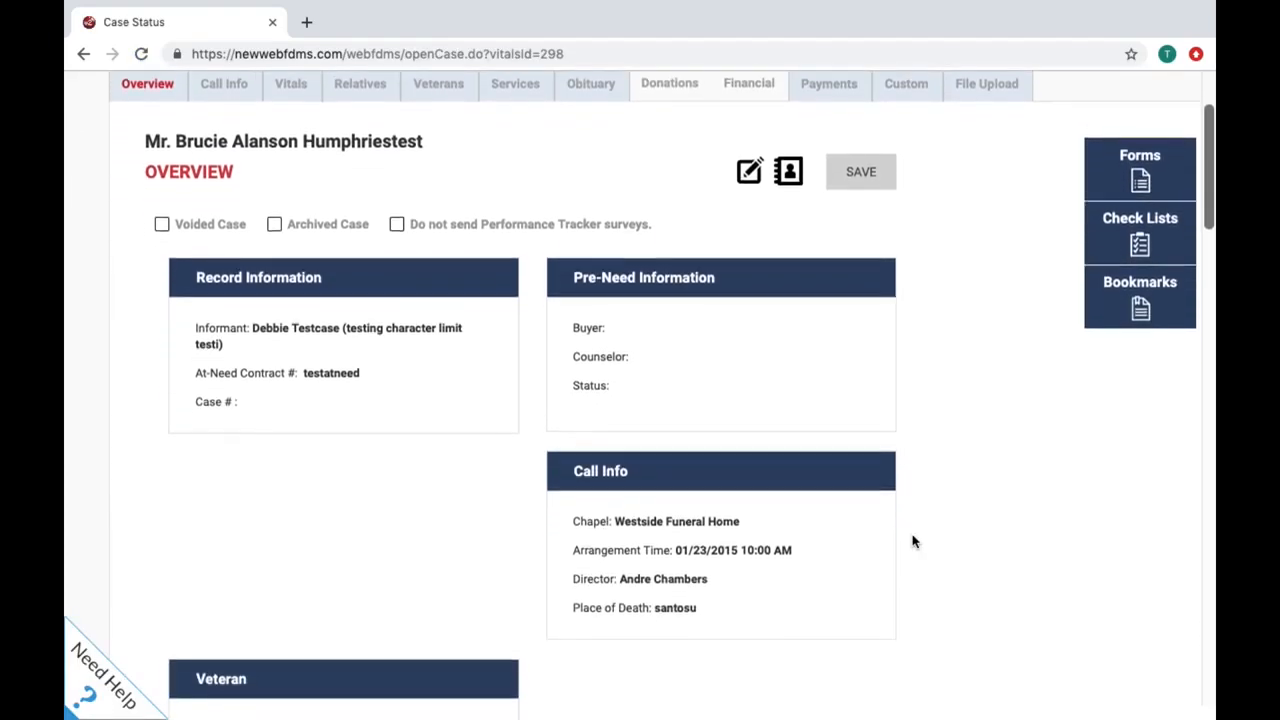
scroll(912, 541, down, 5)
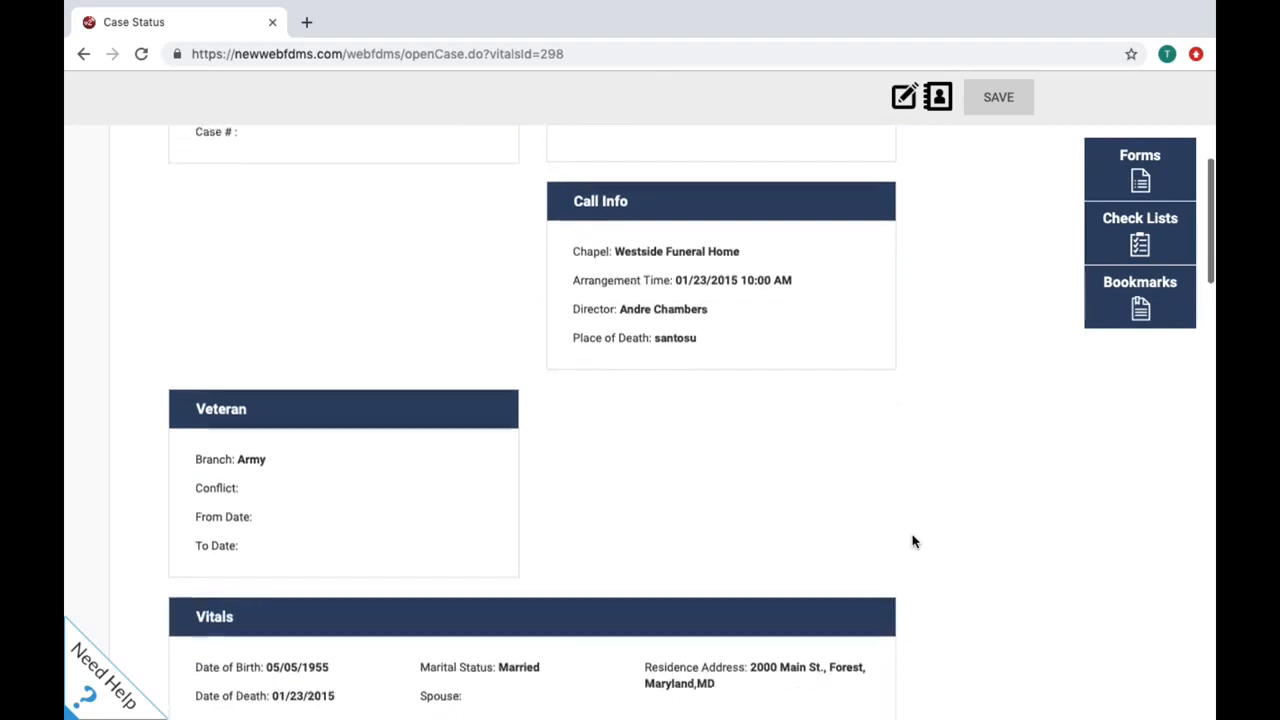
scroll(912, 541, down, 6)
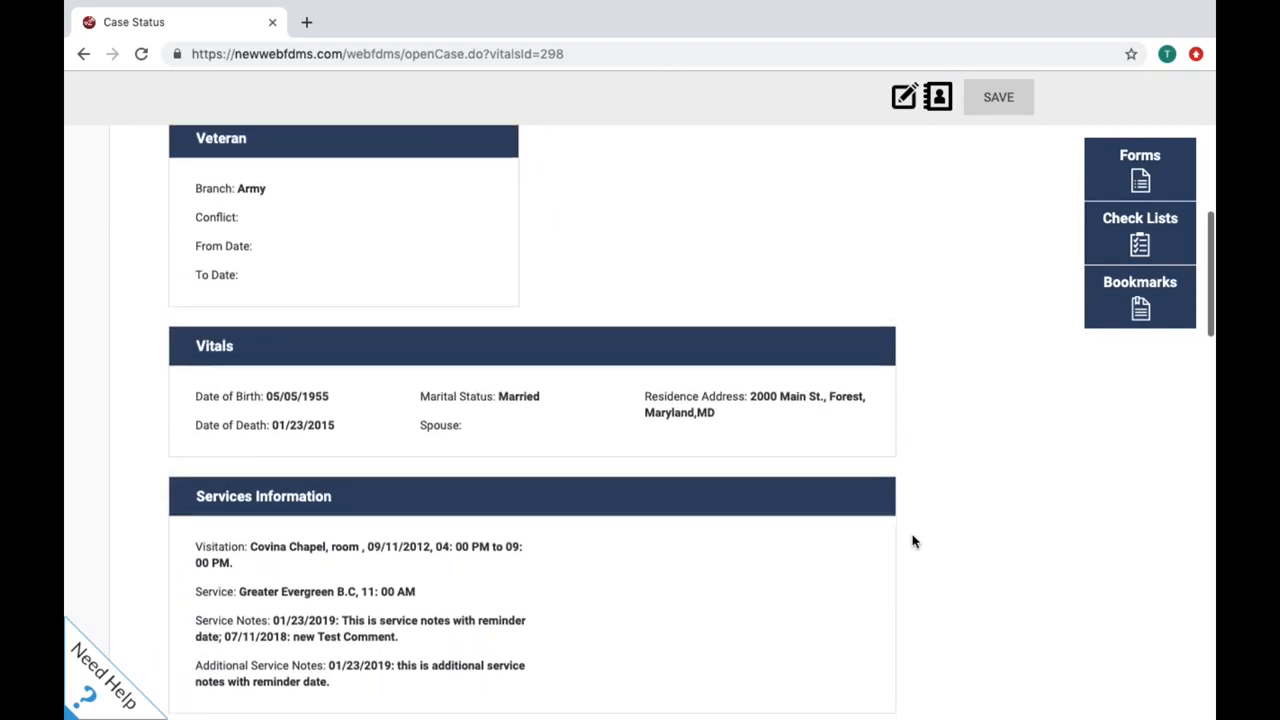
scroll(912, 541, down, 5)
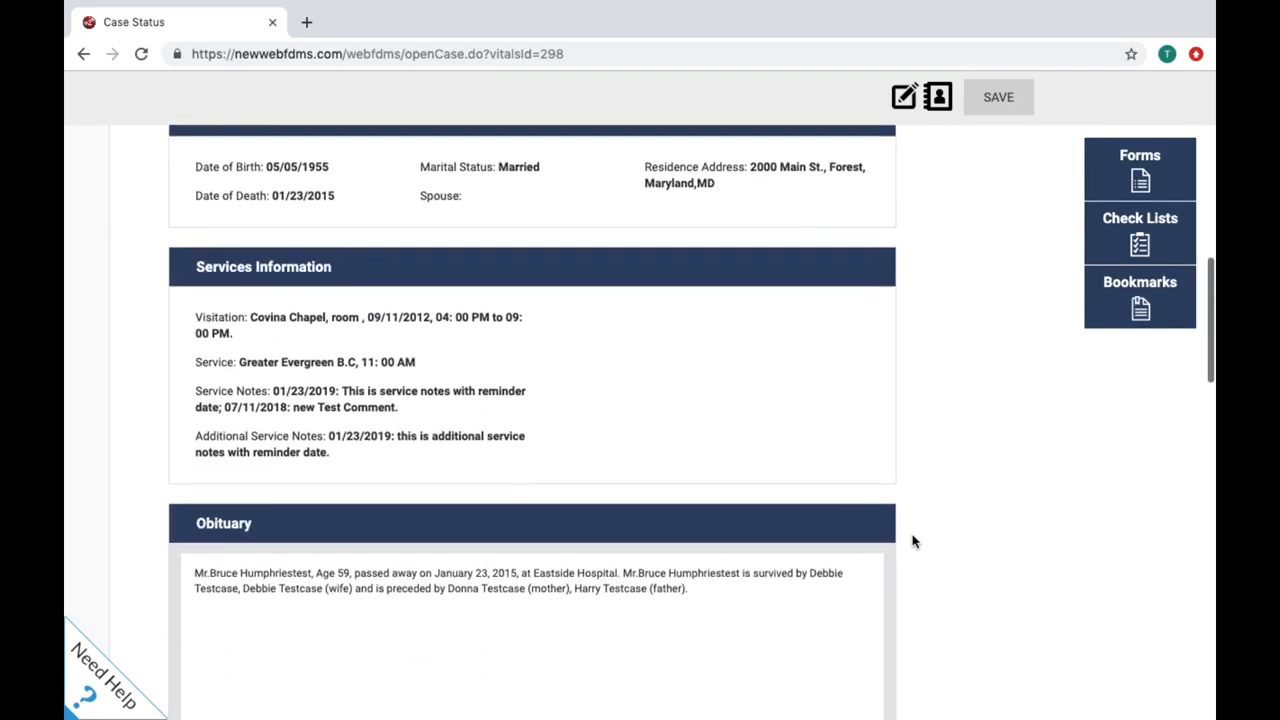
scroll(912, 541, up, 15)
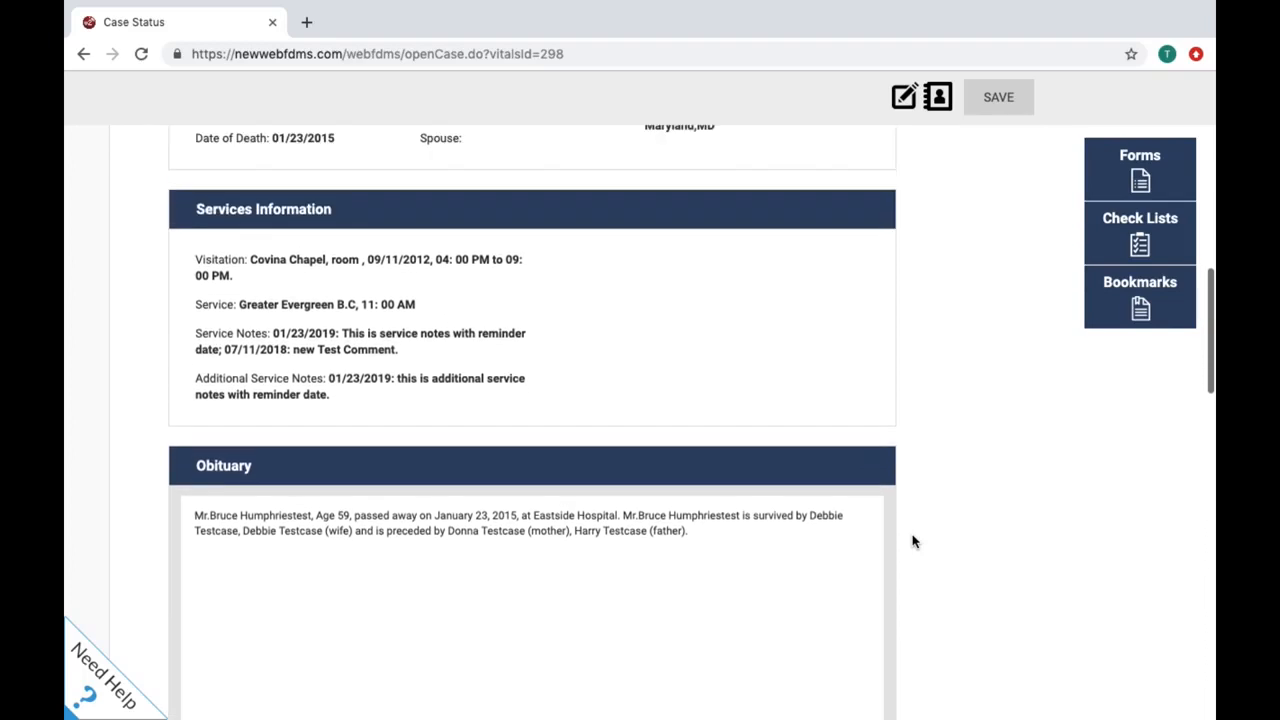
scroll(912, 541, up, 7)
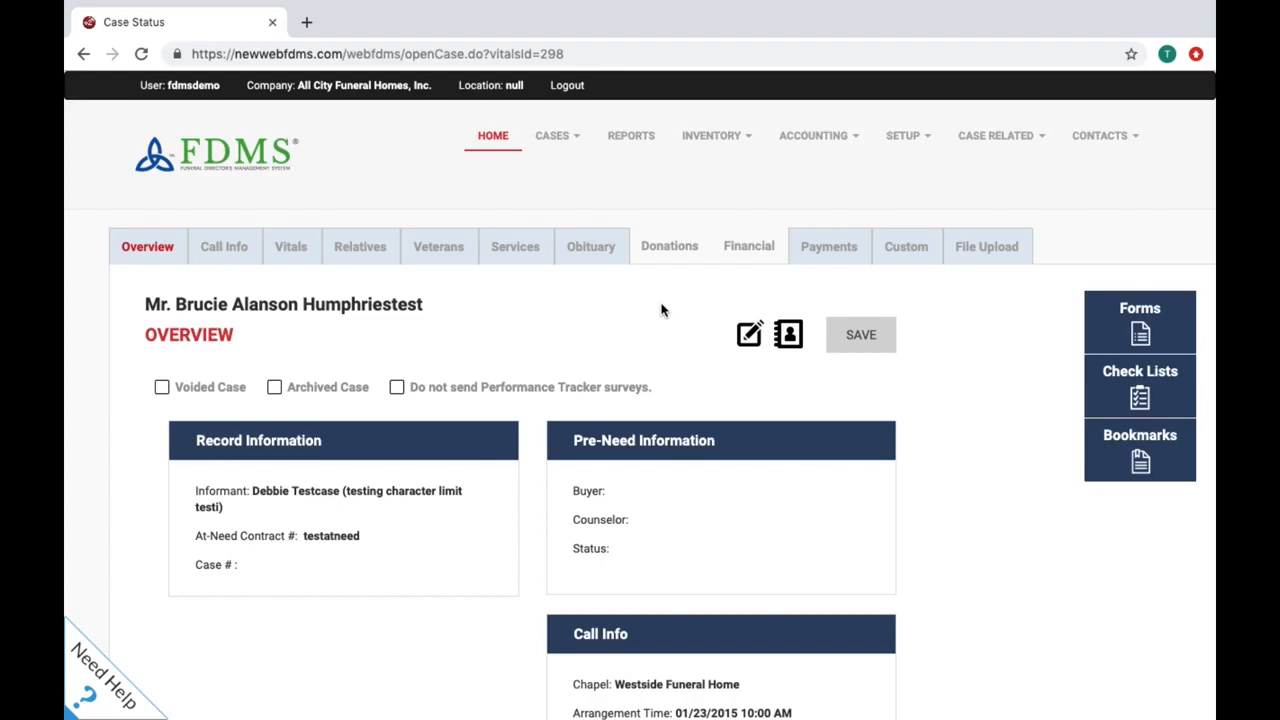
scroll(661, 310, right, 1)
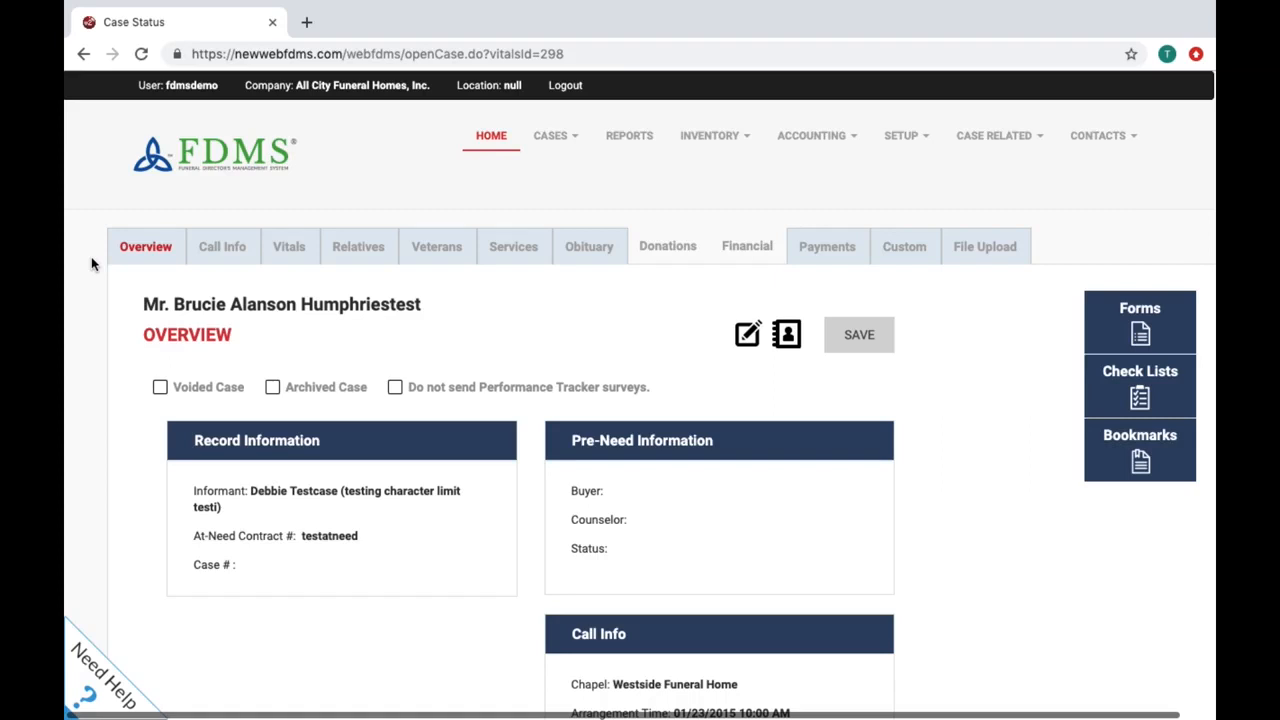
Step: Review the case's Call Information form, including the 01/23/2015 arrange date at Westside Funeral Home
click(214, 250)
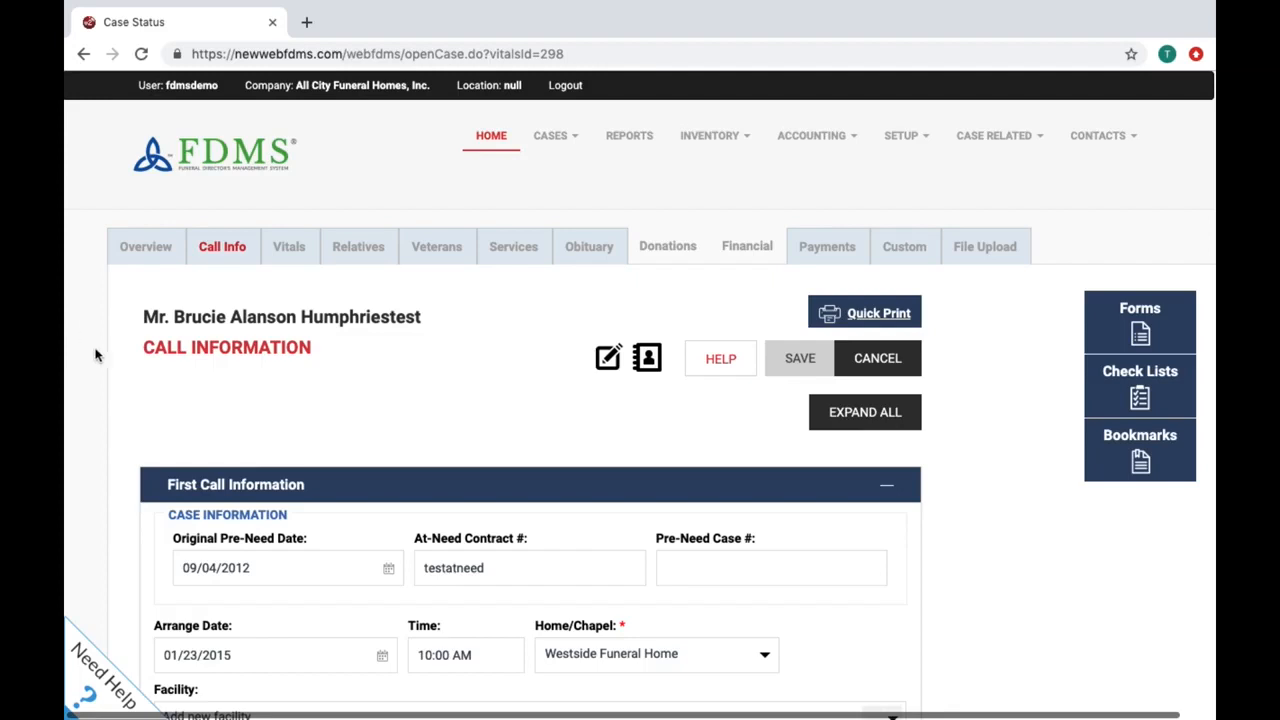
scroll(96, 412, down, 2)
scroll(96, 412, down, 1)
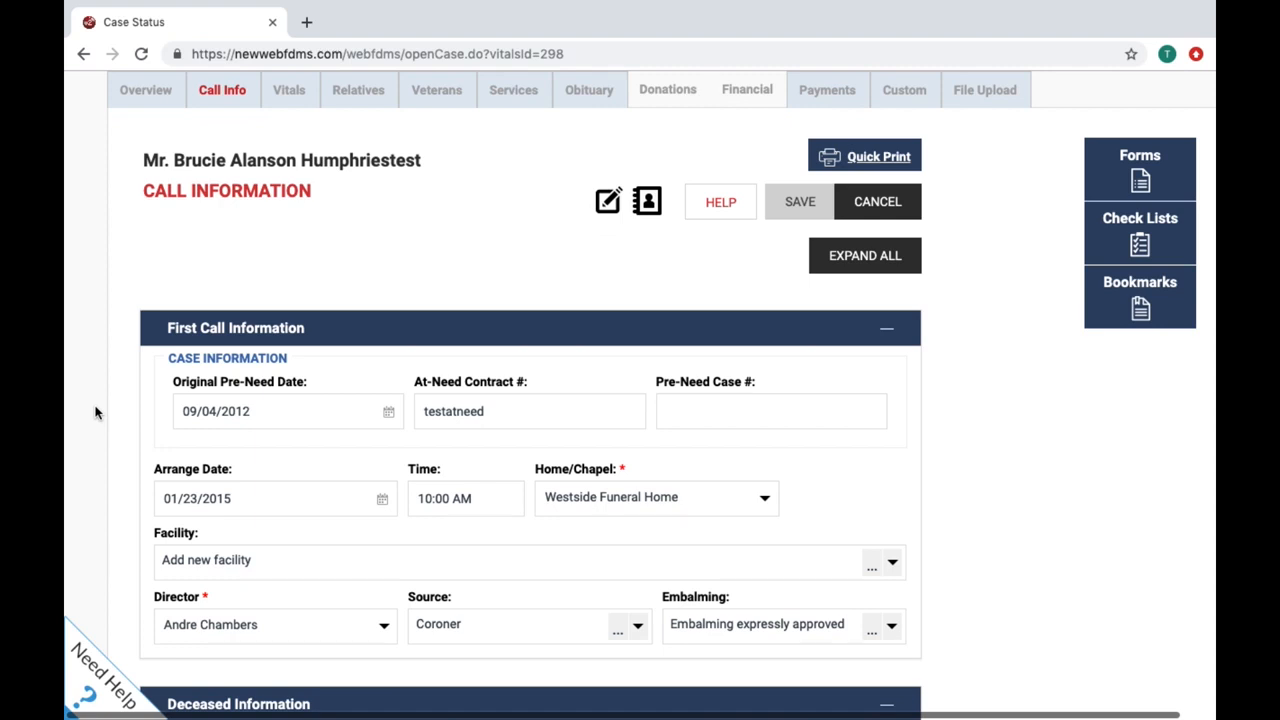
scroll(96, 412, down, 2)
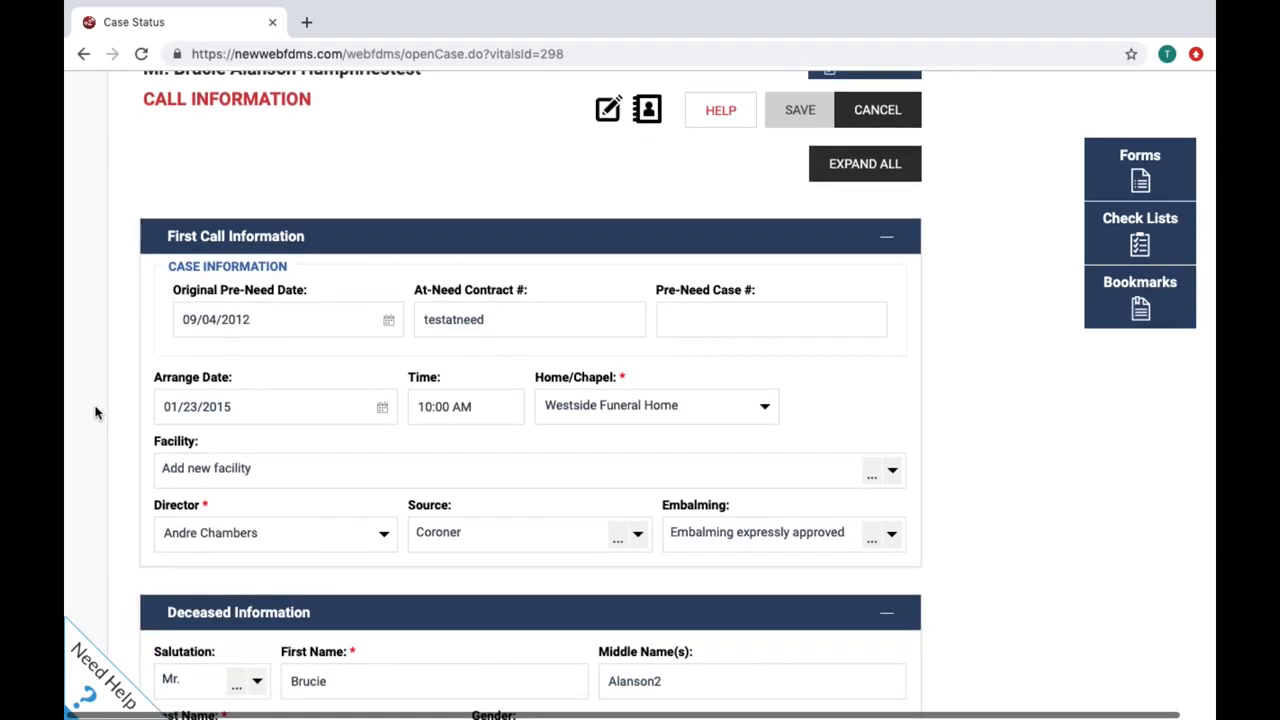
scroll(96, 412, down, 8)
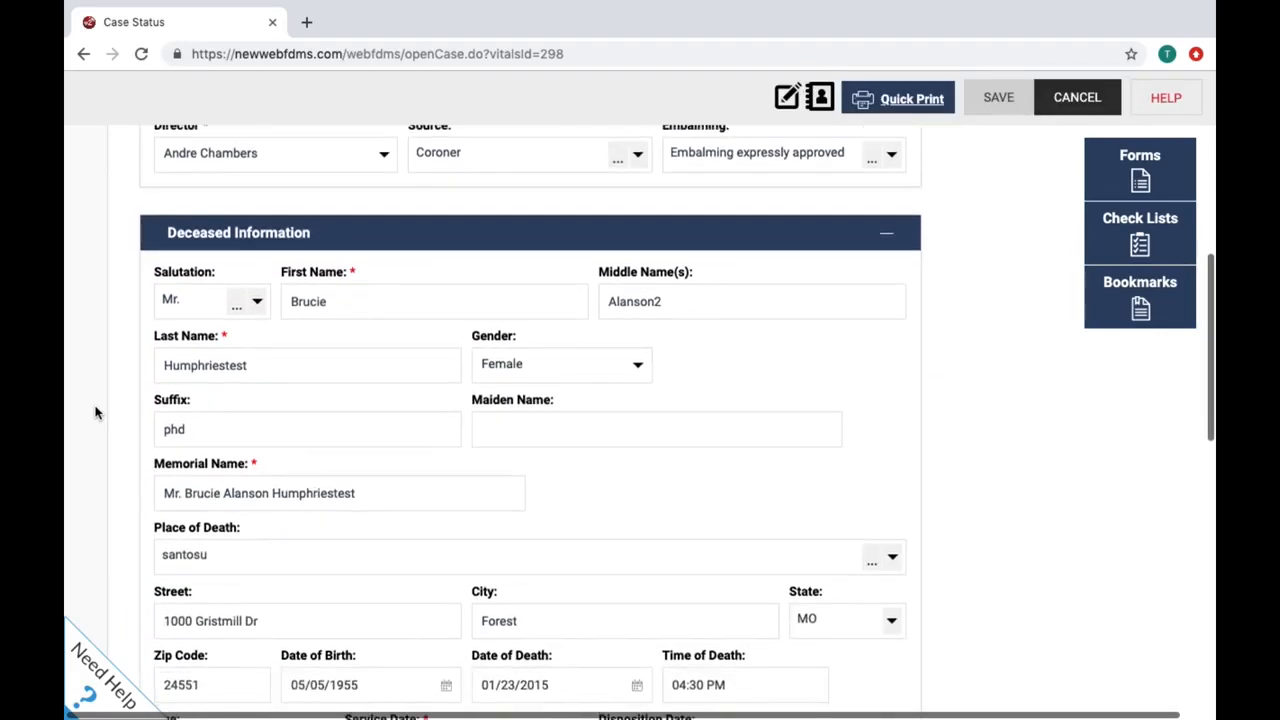
scroll(96, 412, down, 5)
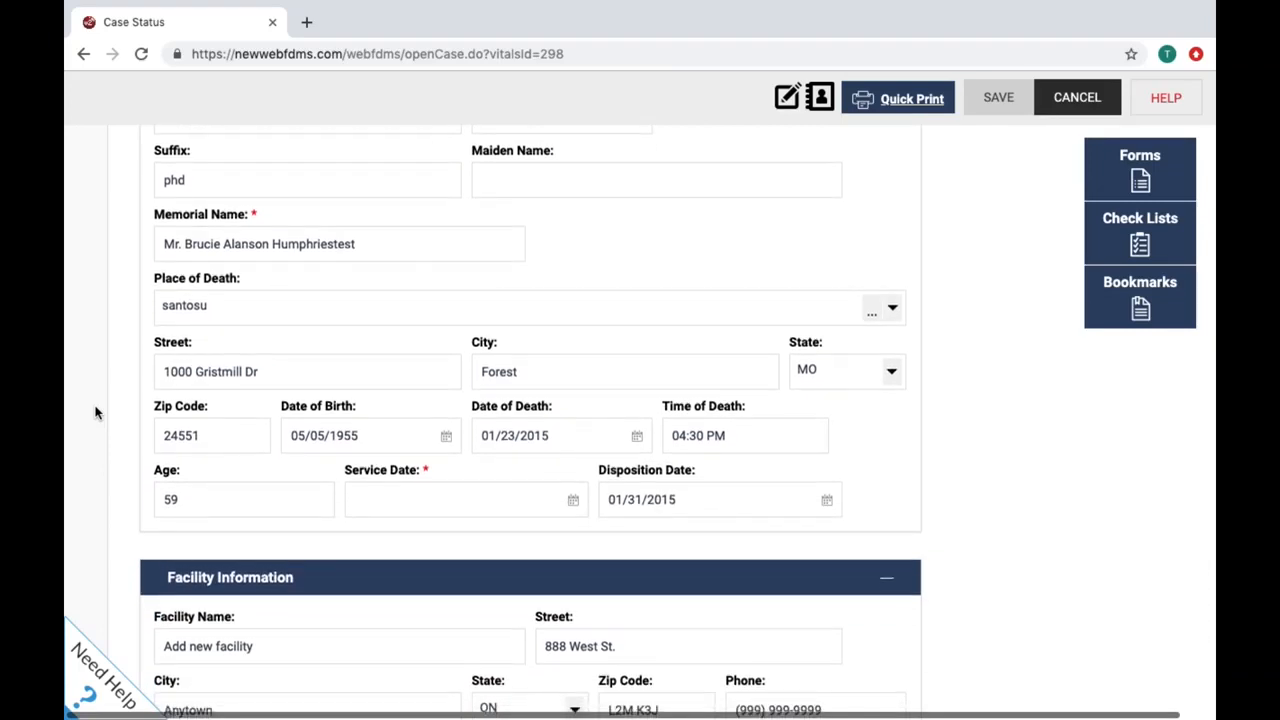
scroll(96, 412, down, 7)
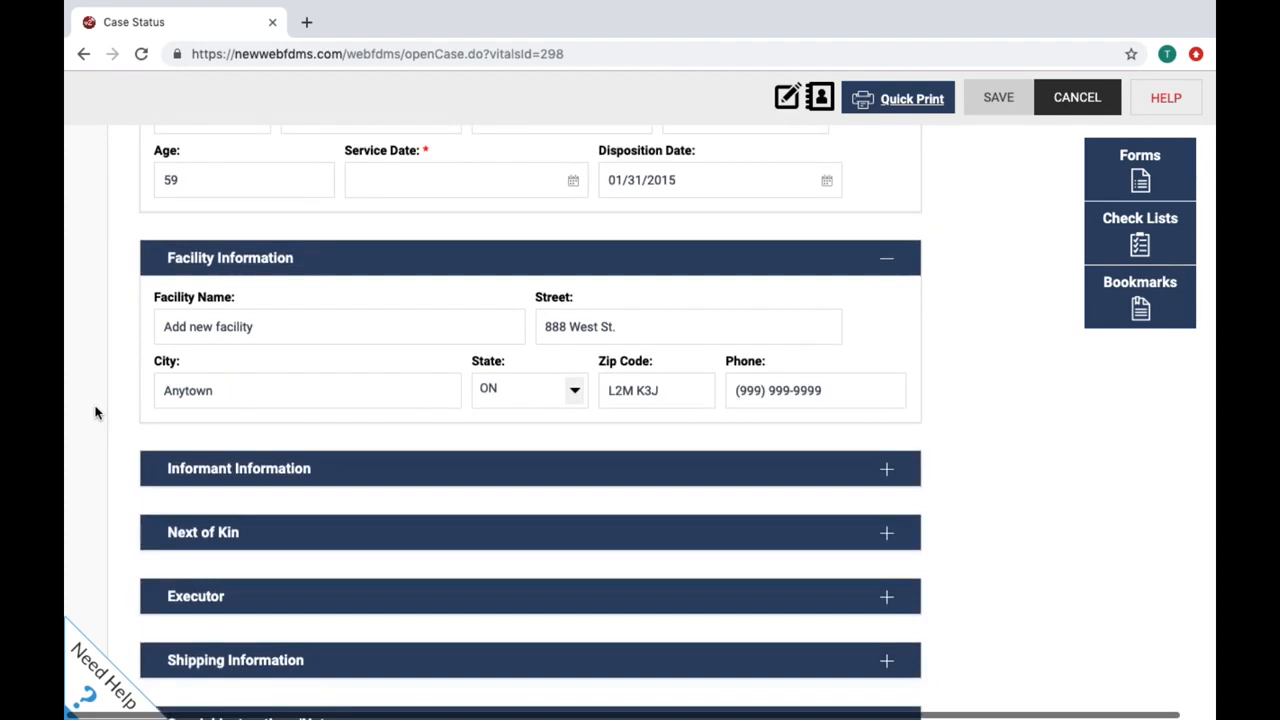
scroll(62, 305, up, 10)
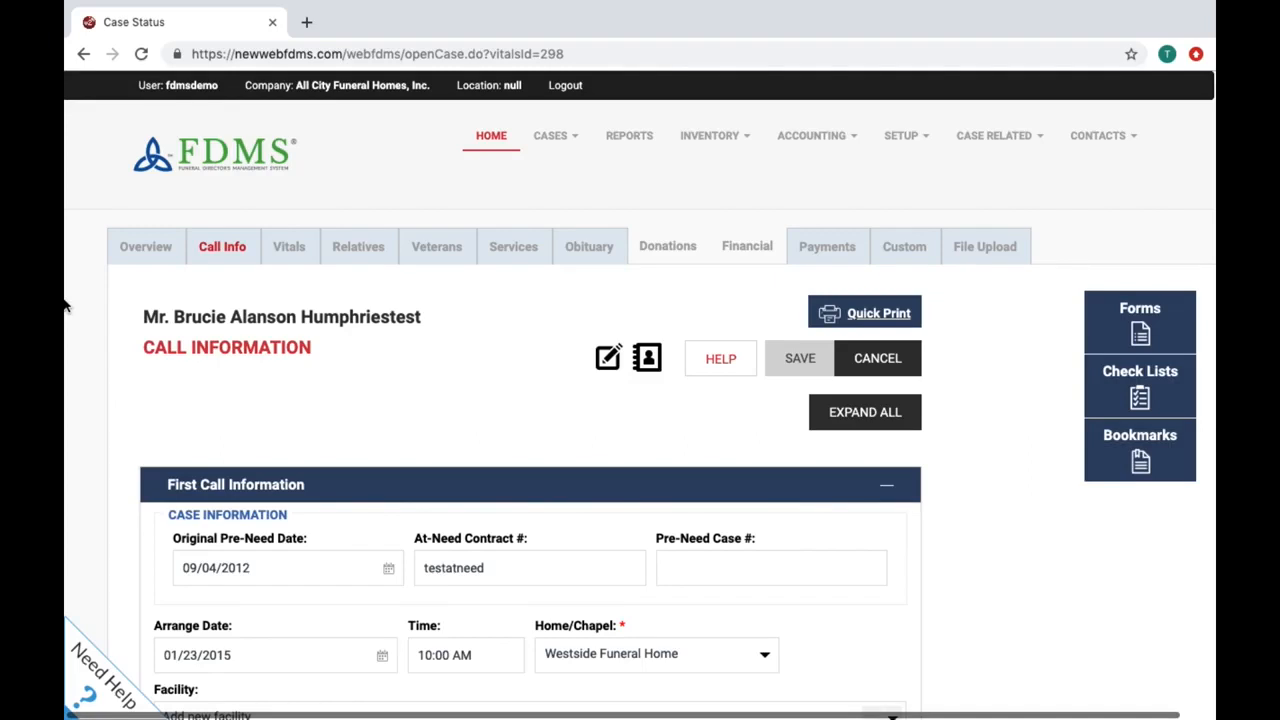
Step: Expand the Informant Information section of the Call Information form
scroll(62, 305, down, 6)
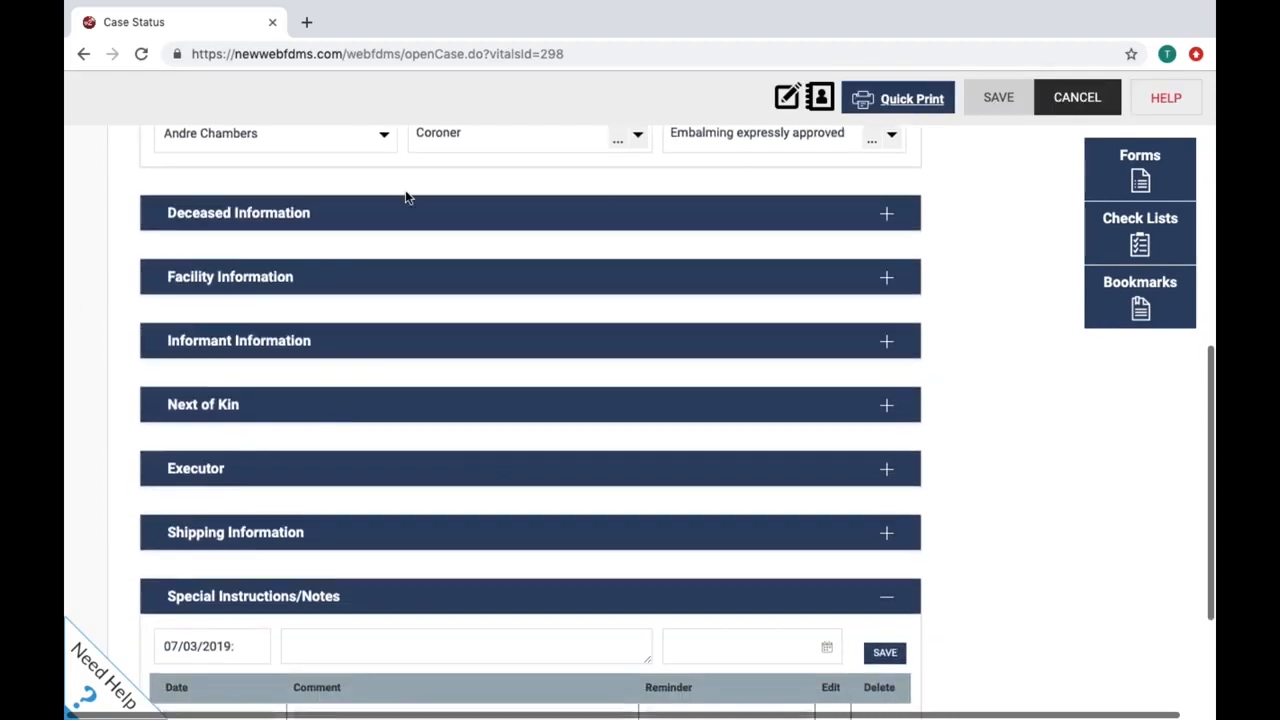
click(895, 353)
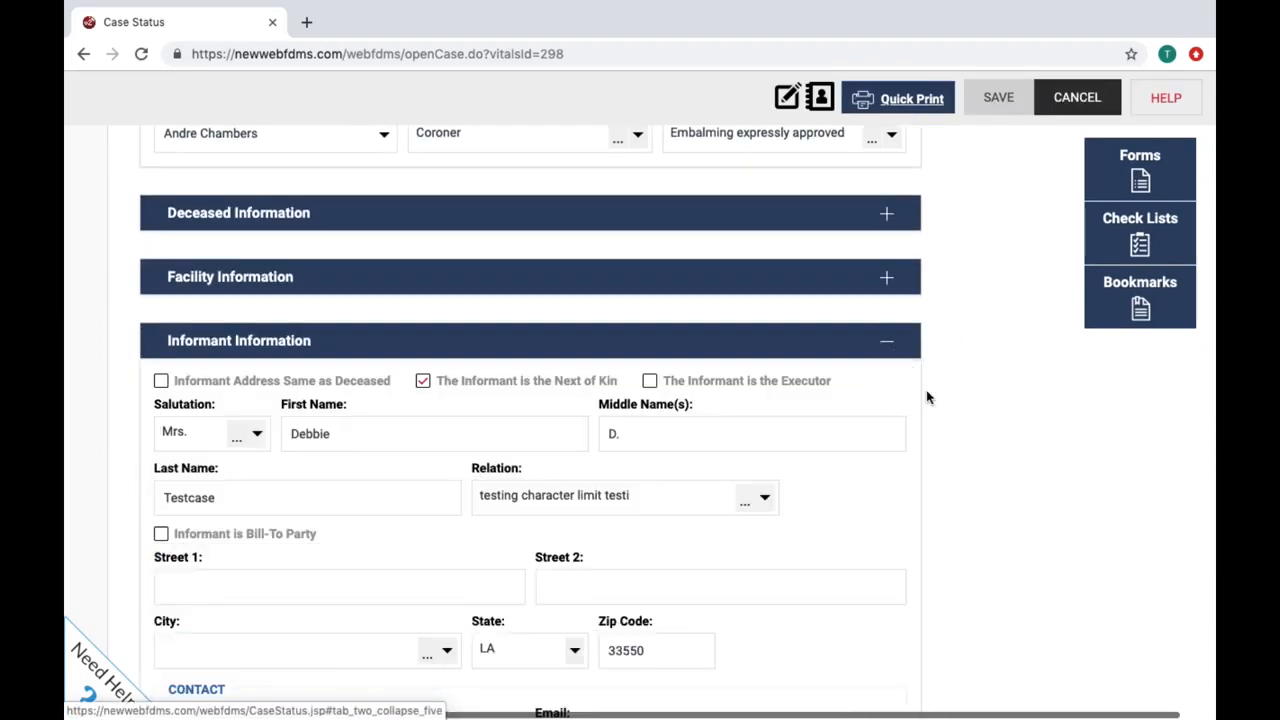
scroll(945, 413, down, 2)
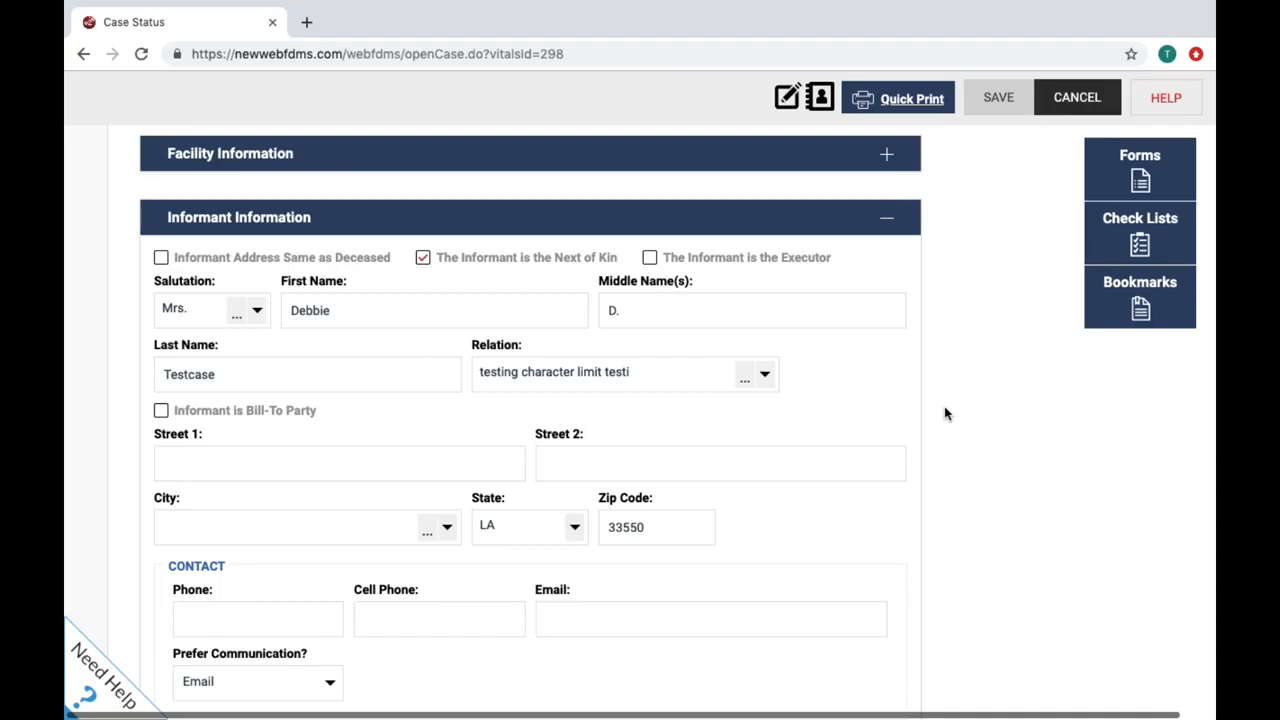
scroll(945, 413, up, 3)
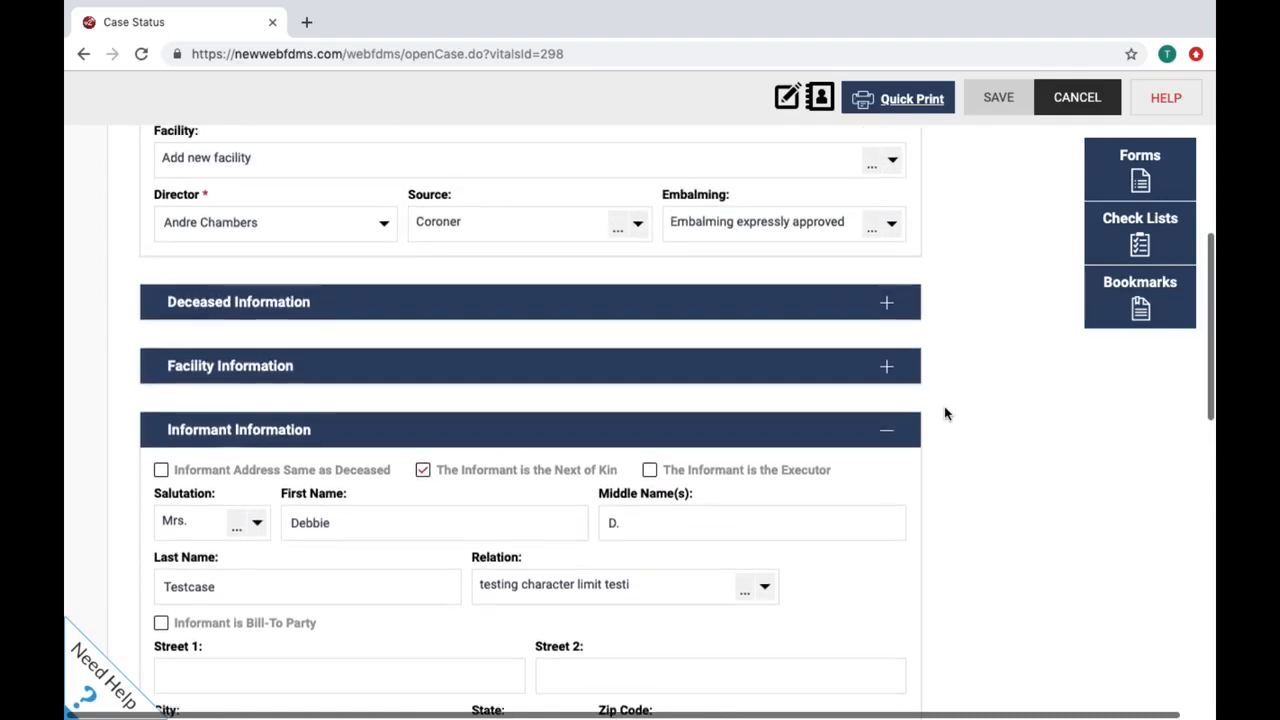
scroll(945, 413, up, 2)
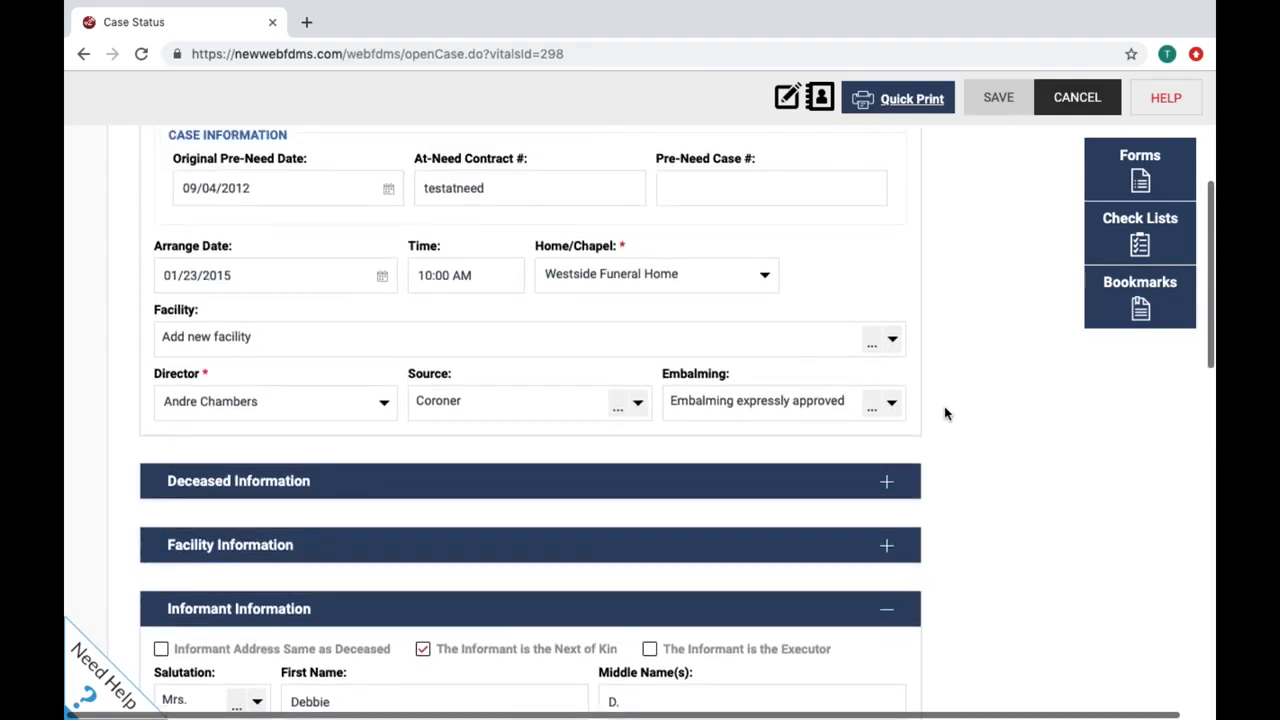
Step: Expand Deceased Information and mark the informant as sharing the deceased's address and as executor
click(887, 481)
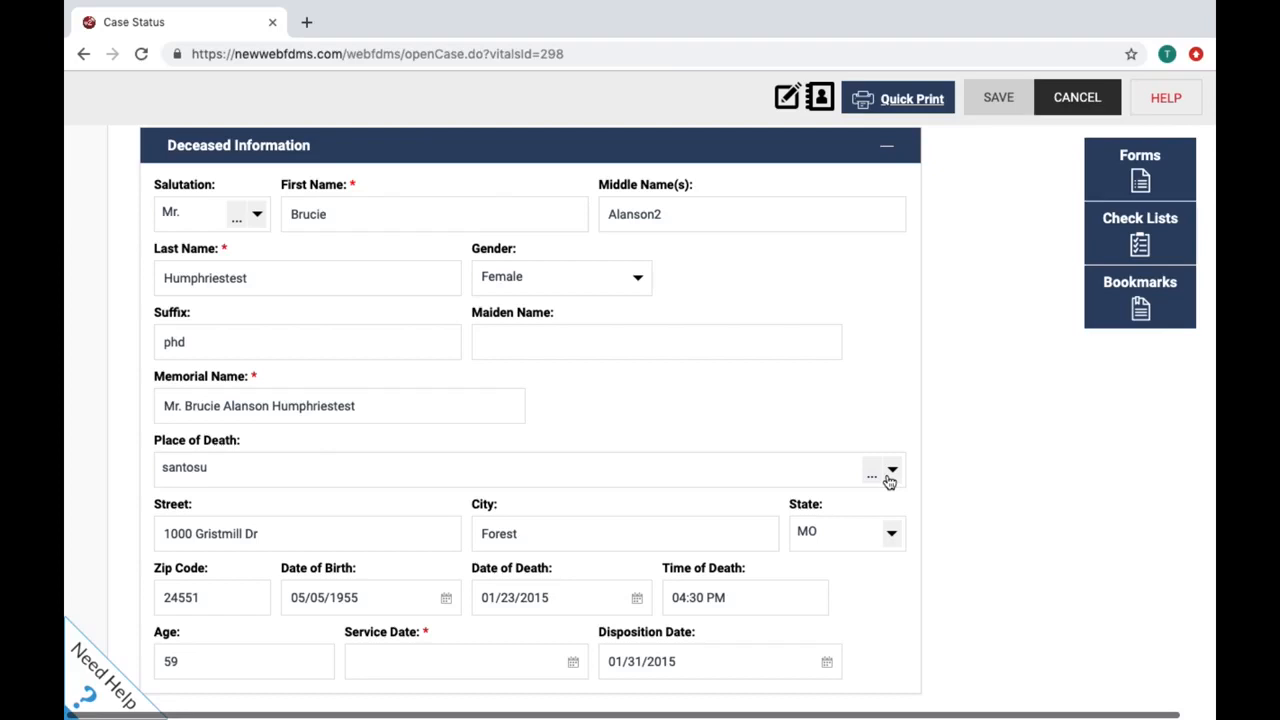
scroll(889, 481, down, 5)
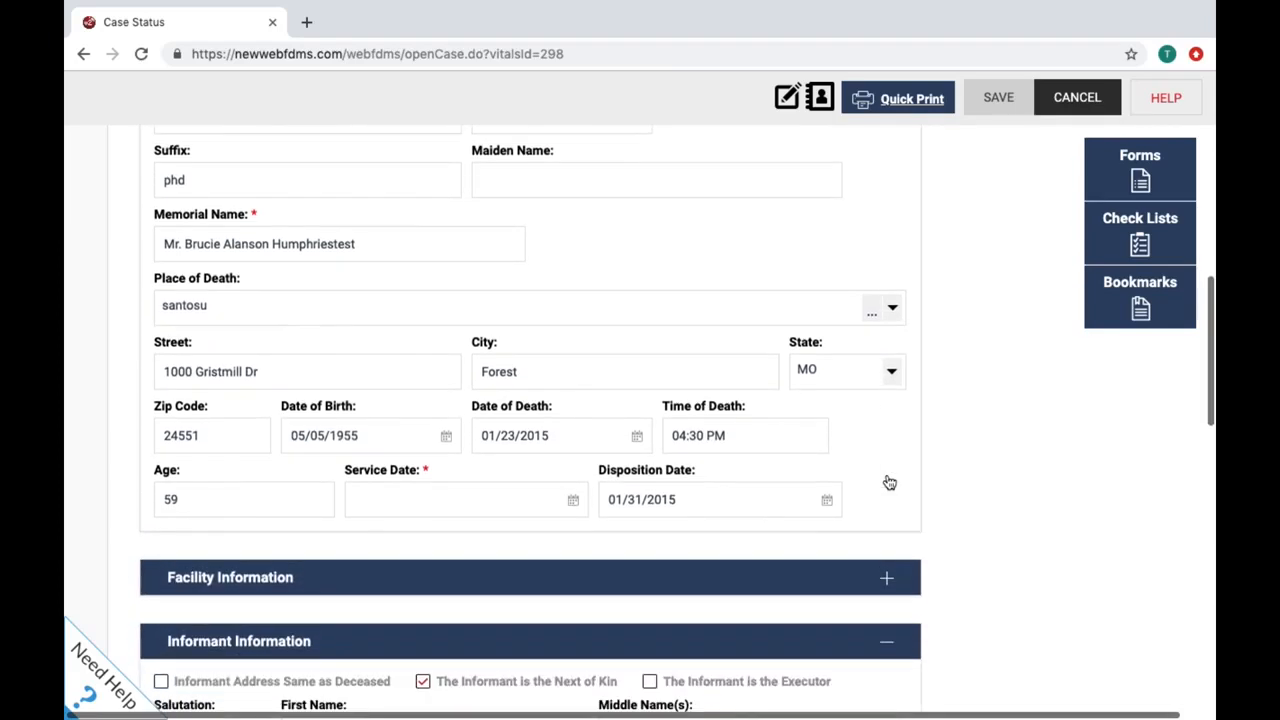
scroll(887, 481, down, 4)
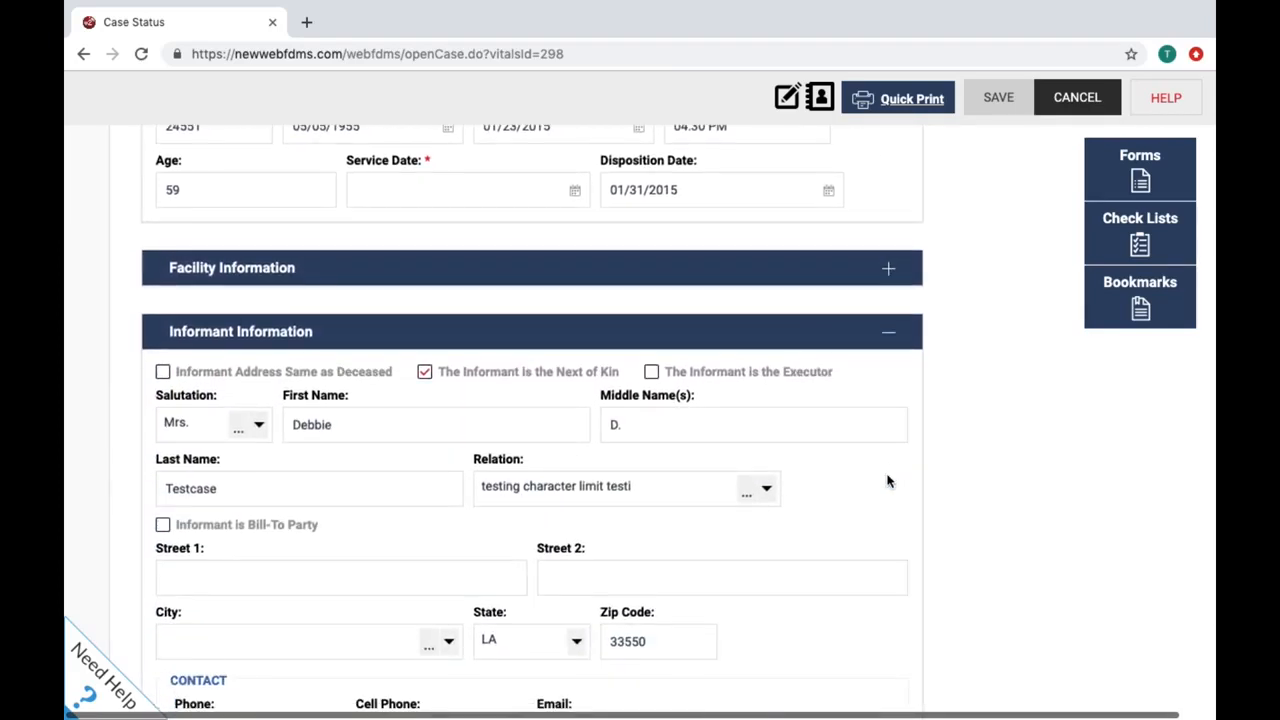
scroll(887, 481, down, 2)
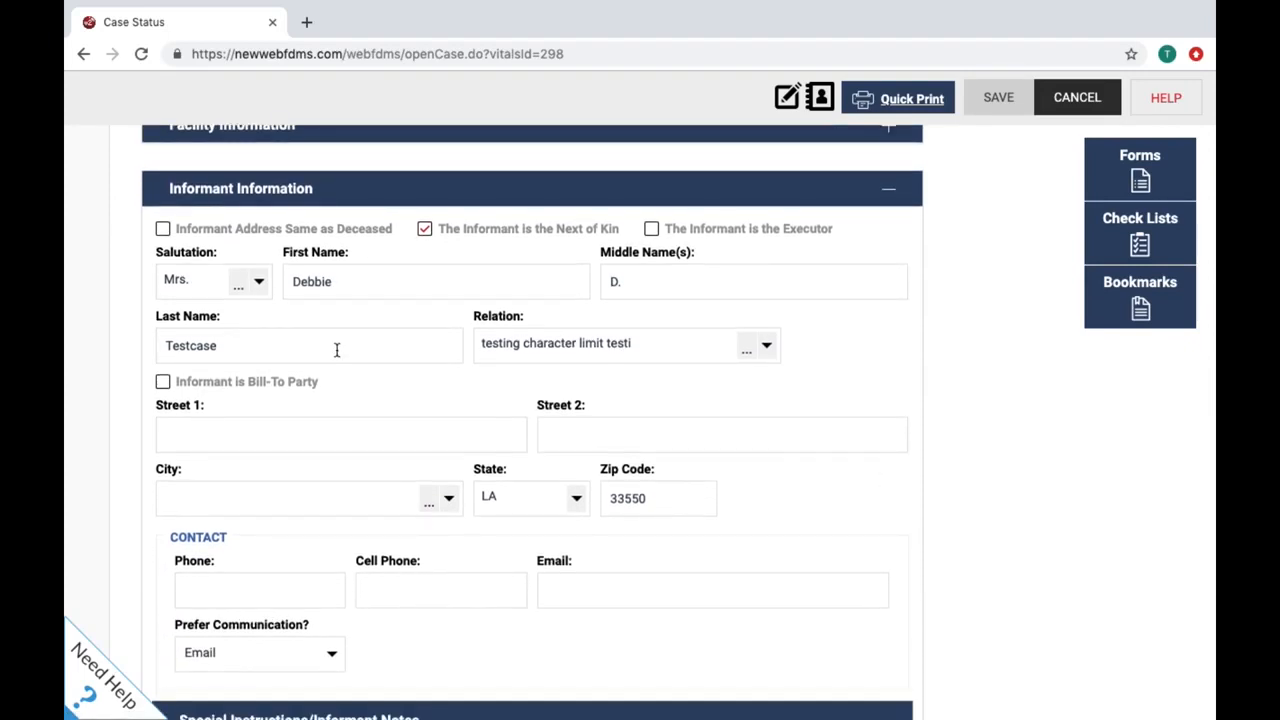
click(164, 232)
click(651, 229)
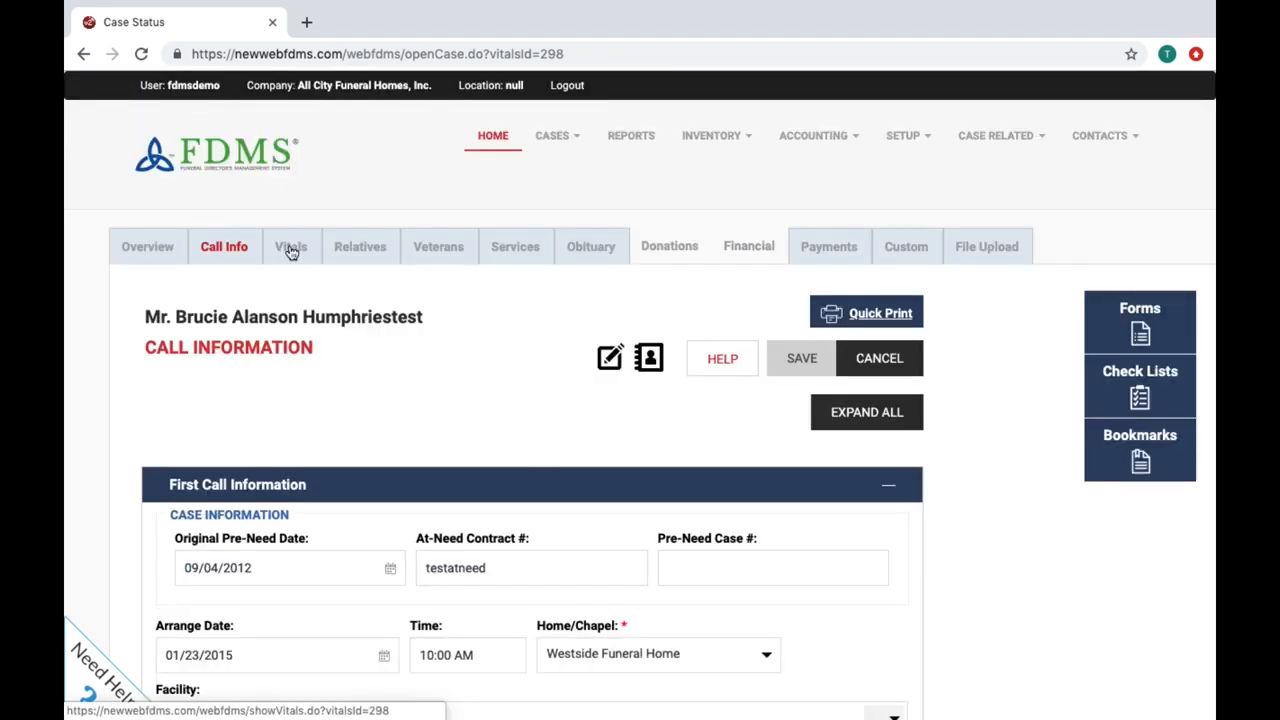
Step: Review the case's Missouri Certificate of Death on the Vitals tab and bring up the Forms list
click(290, 251)
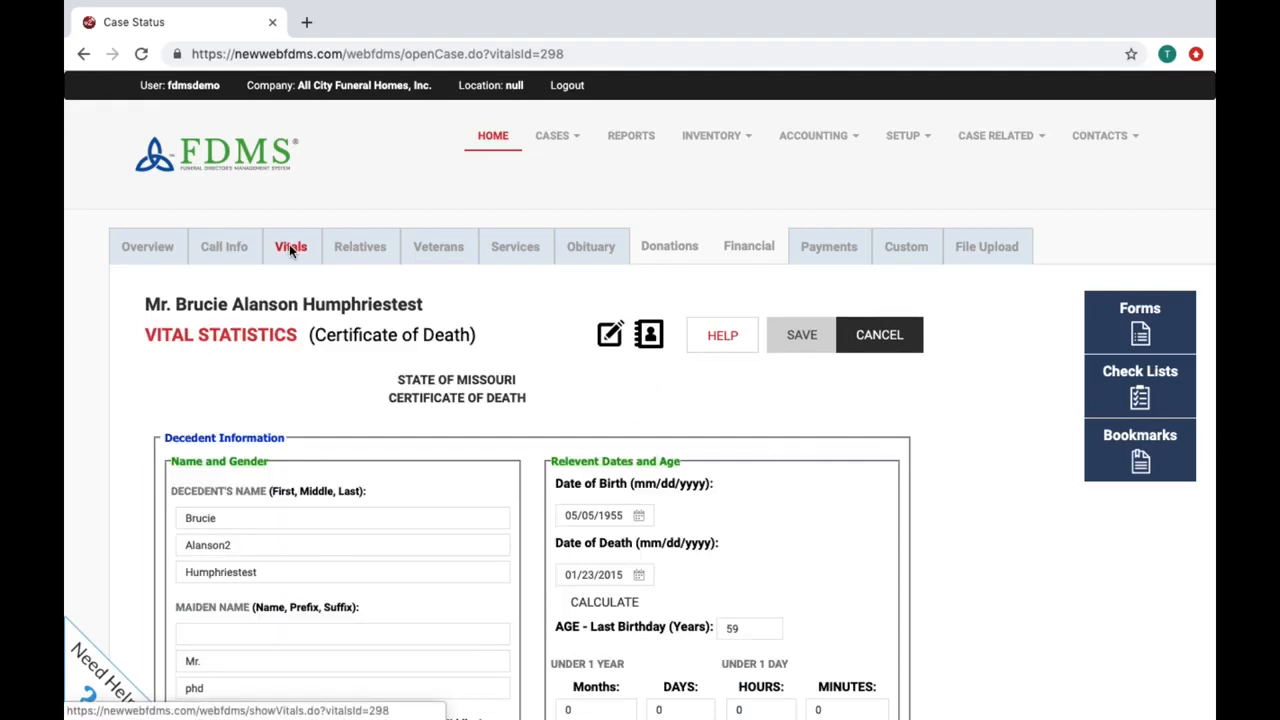
scroll(290, 251, down, 3)
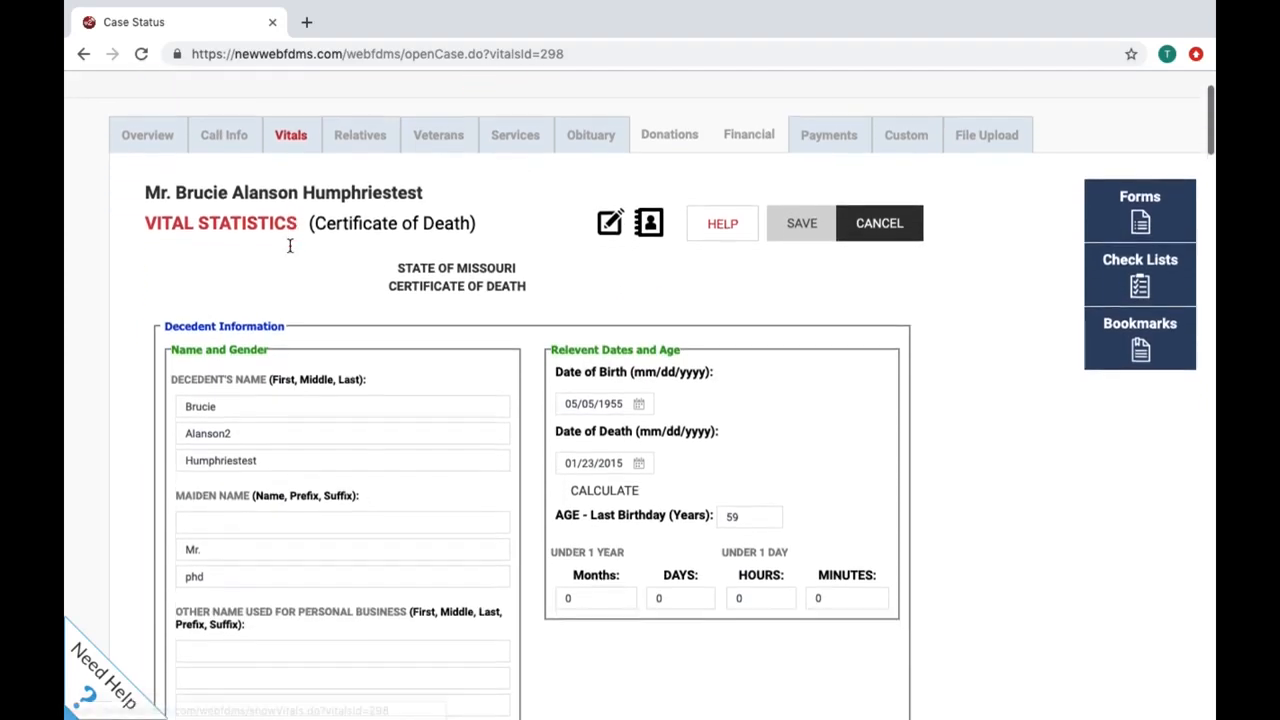
scroll(290, 251, down, 1)
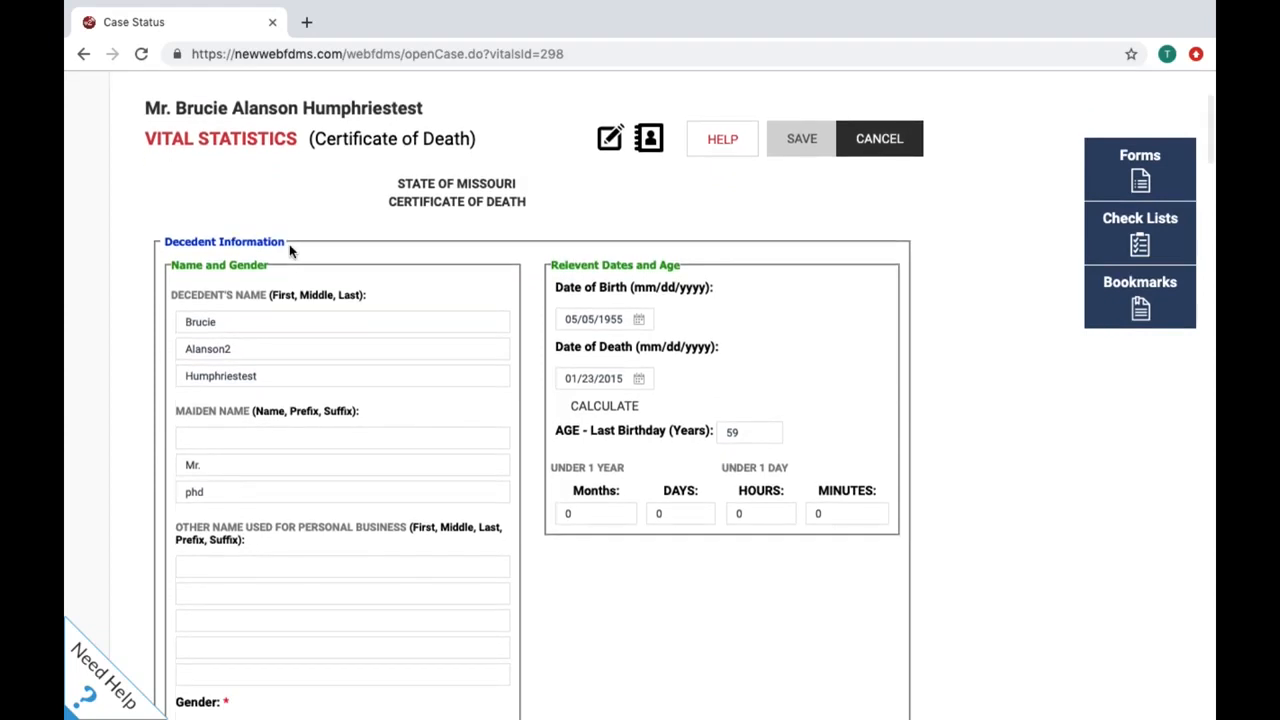
scroll(290, 251, down, 2)
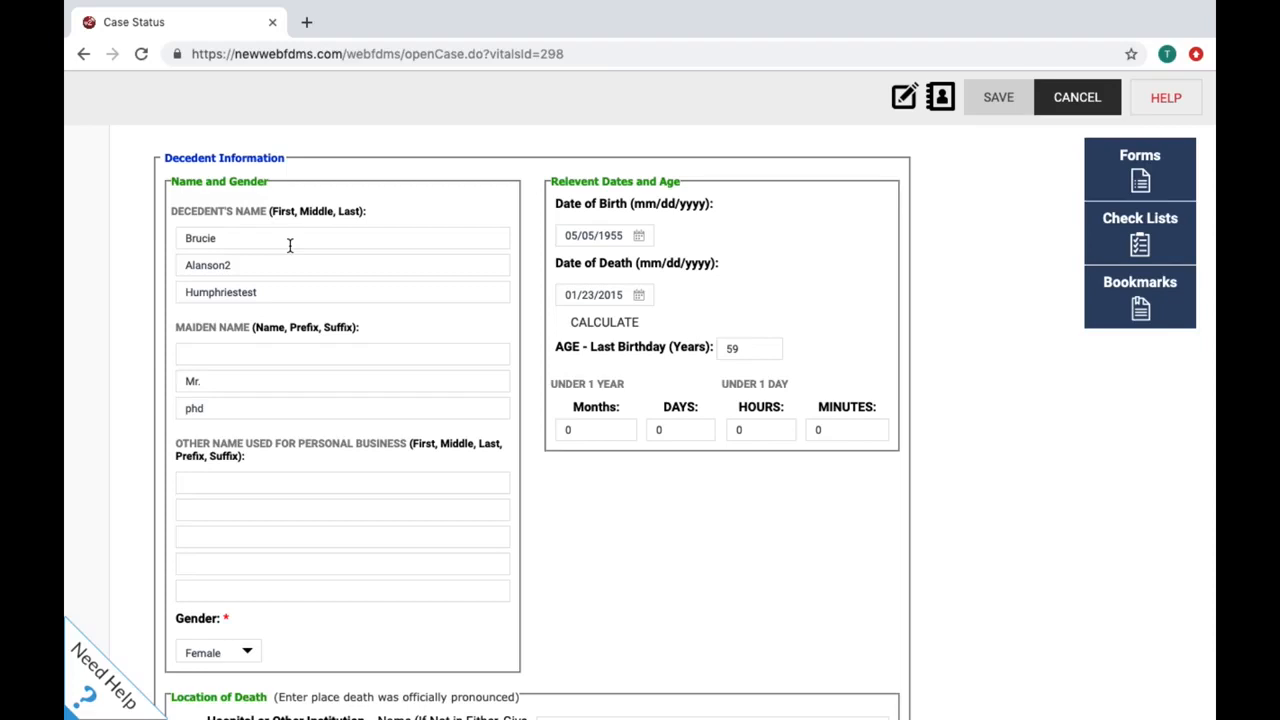
scroll(290, 245, up, 5)
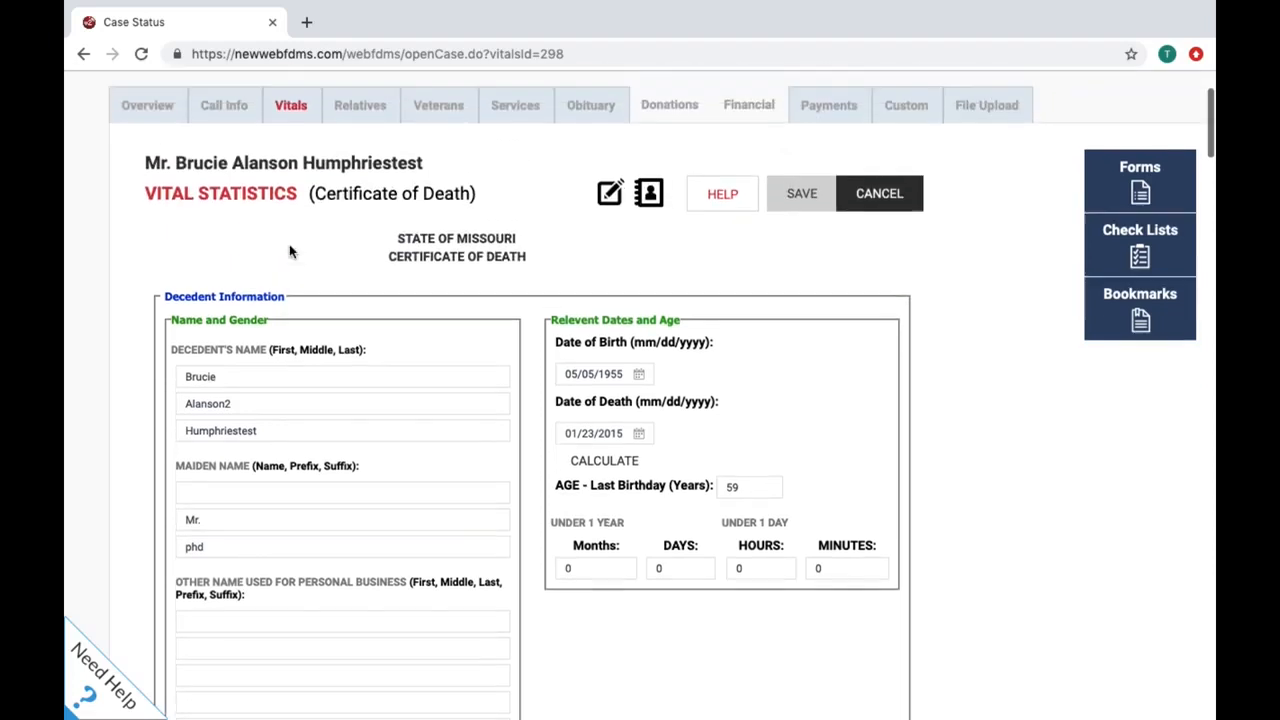
scroll(290, 250, up, 2)
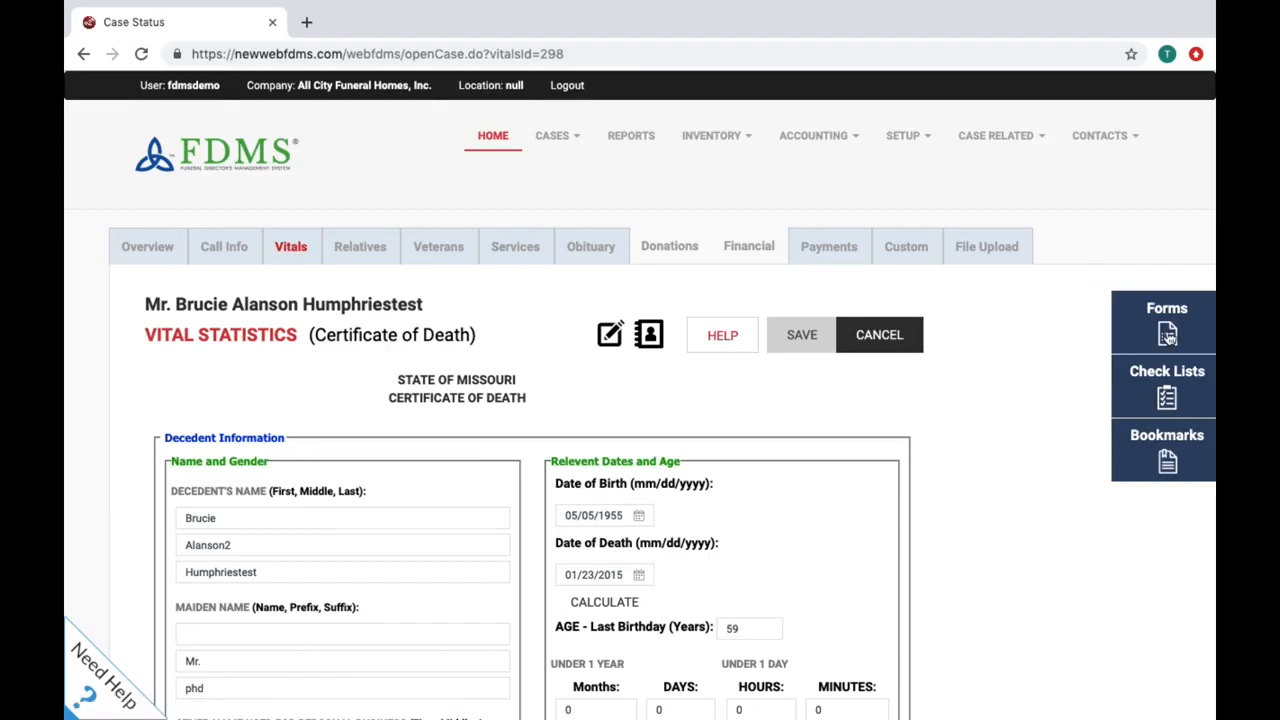
click(1167, 337)
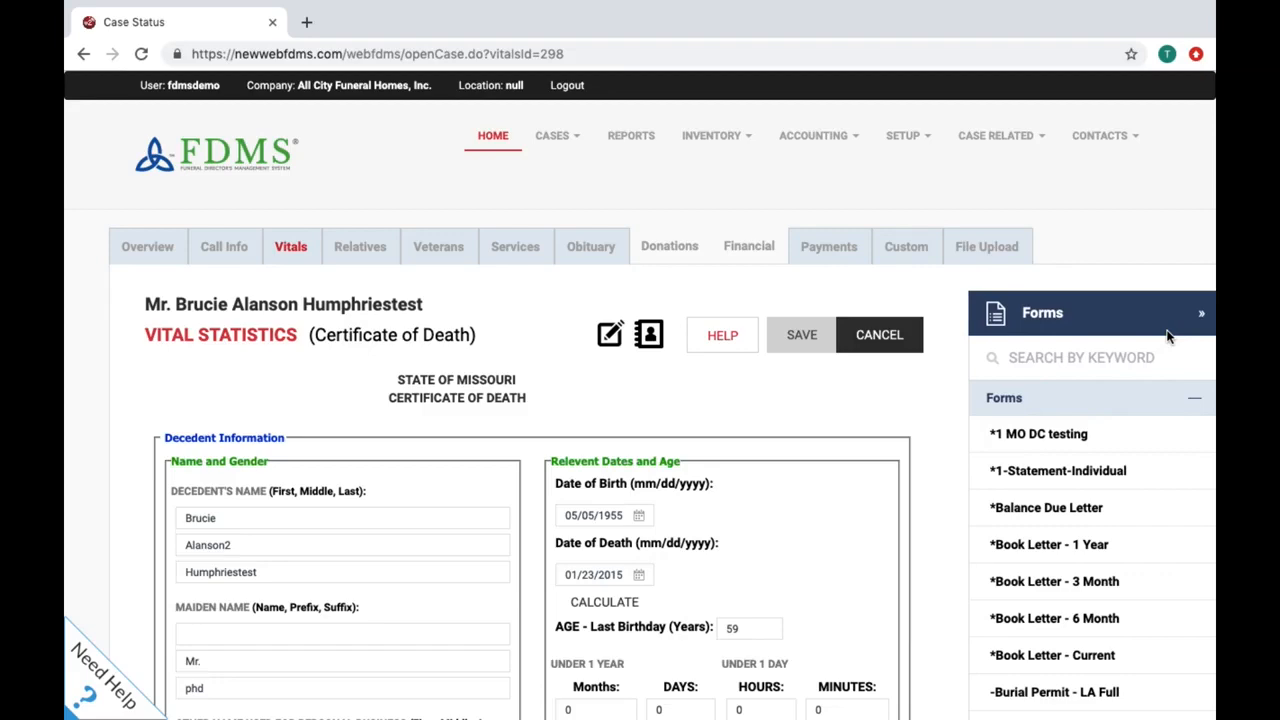
Step: Filter the case's Forms list by the keyword 'death certificate'
scroll(1168, 337, down, 10)
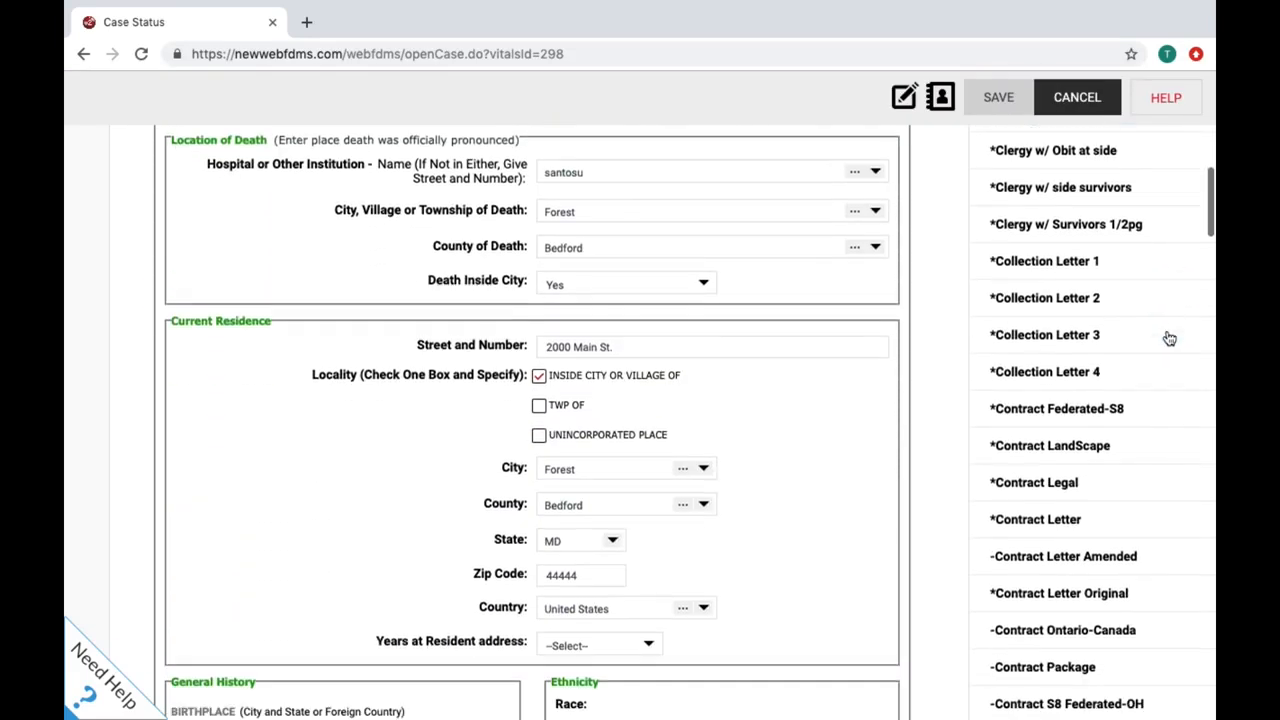
scroll(1169, 338, down, 10)
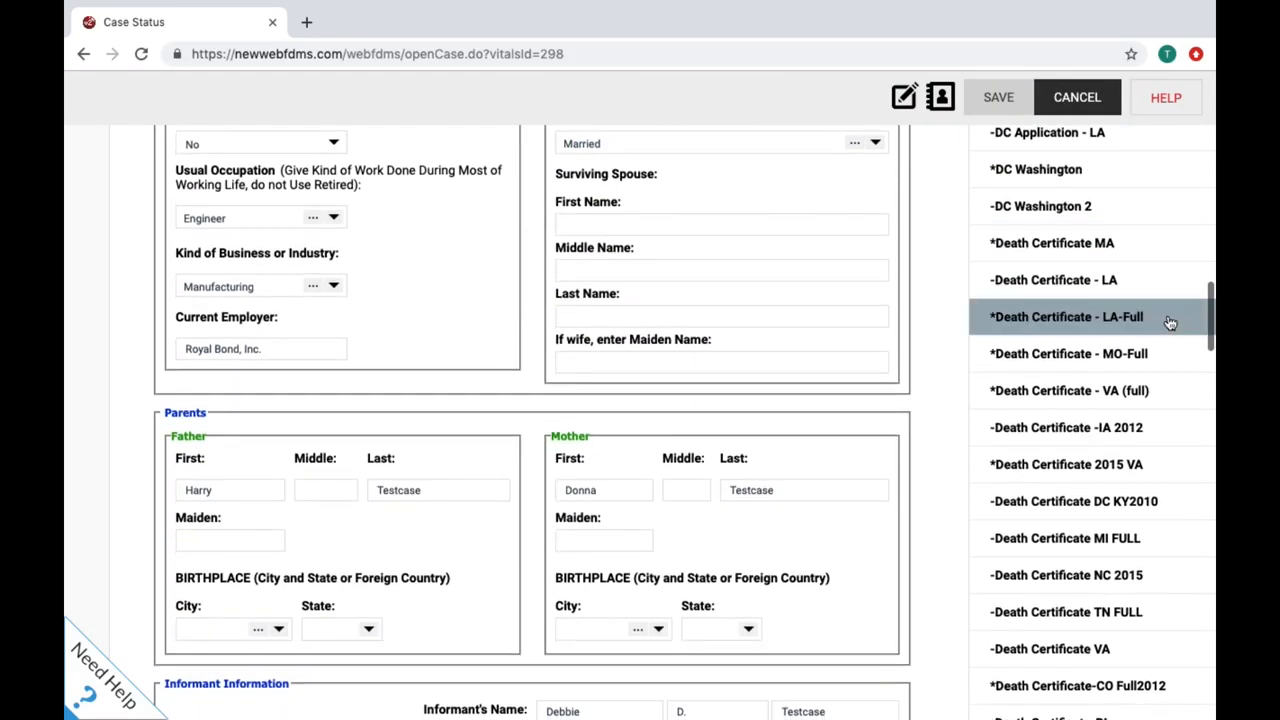
scroll(1169, 321, up, 20)
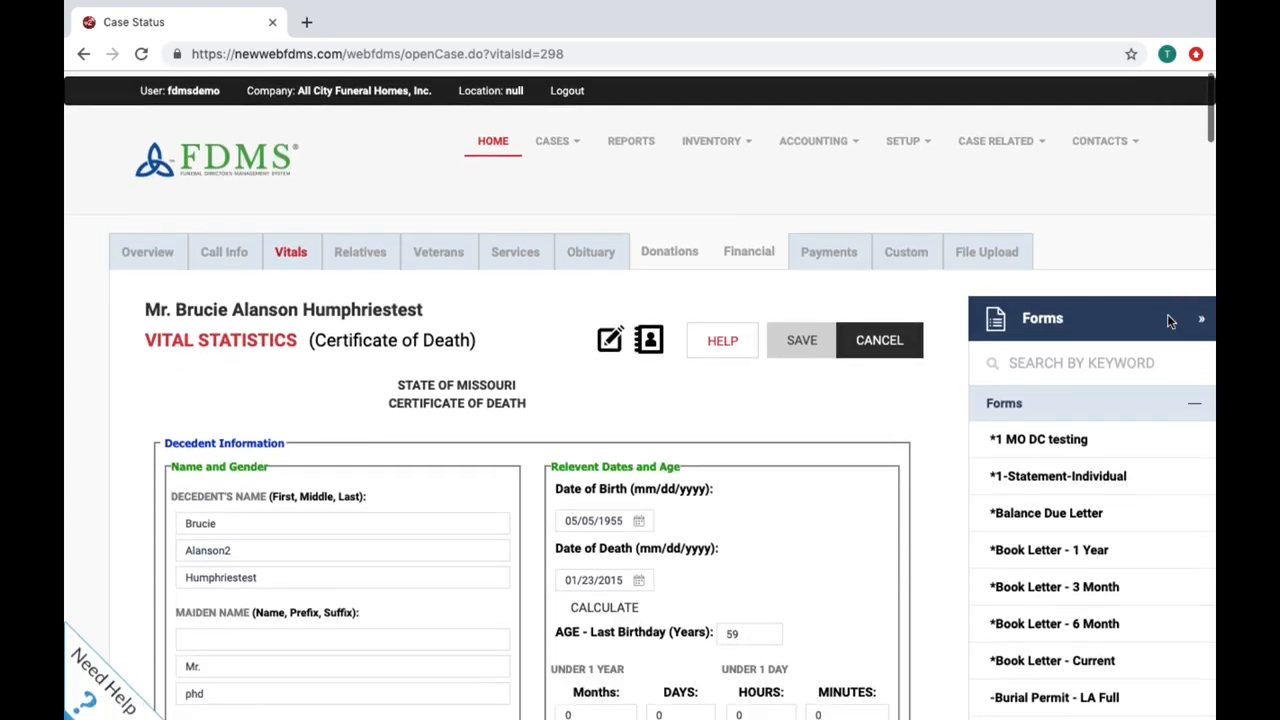
click(1058, 357)
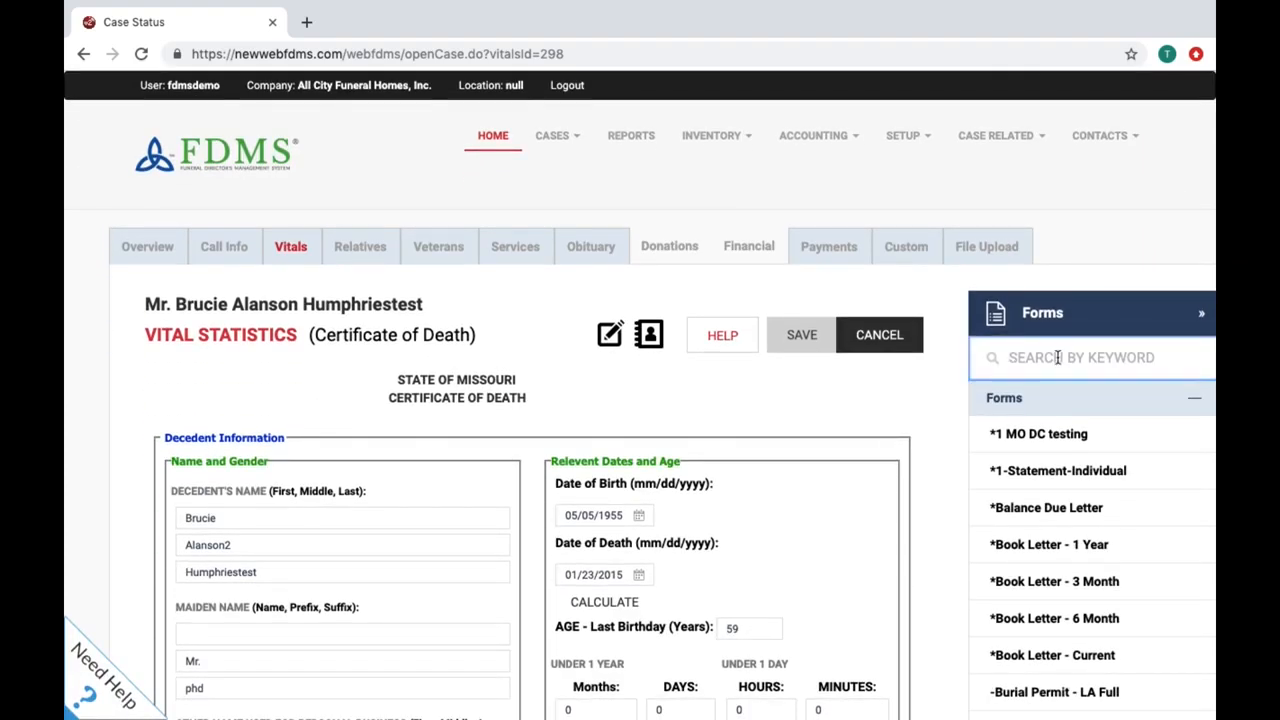
text(dea)
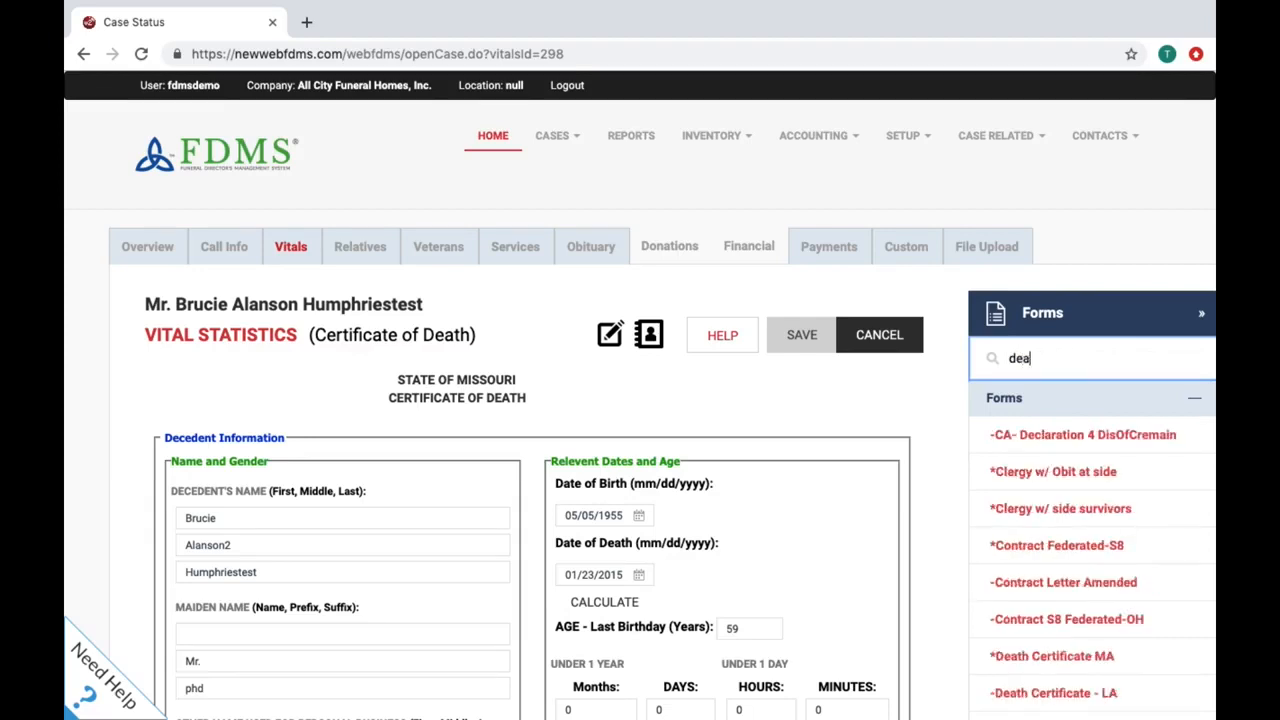
text(th cer)
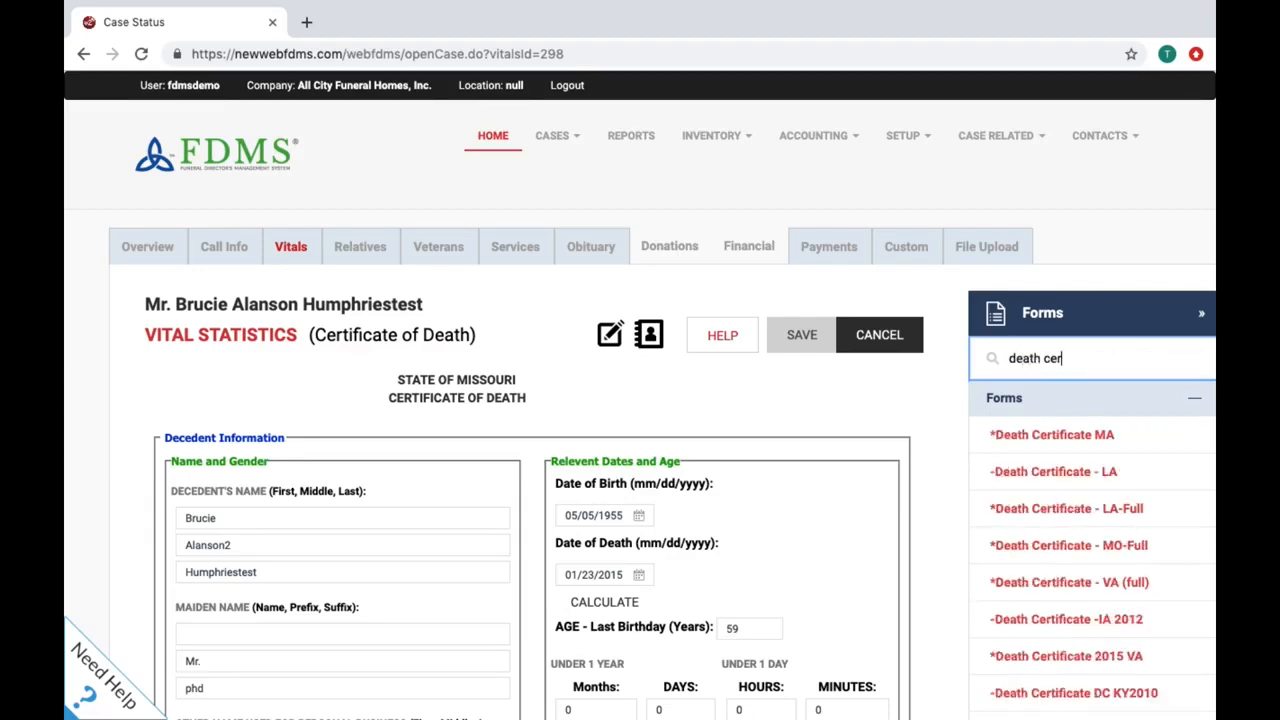
text(tificate)
Step: Generate and view the 'Death Certificate - MO-Full' PDF, then close its tab
click(1093, 543)
scroll(1093, 543, down, 3)
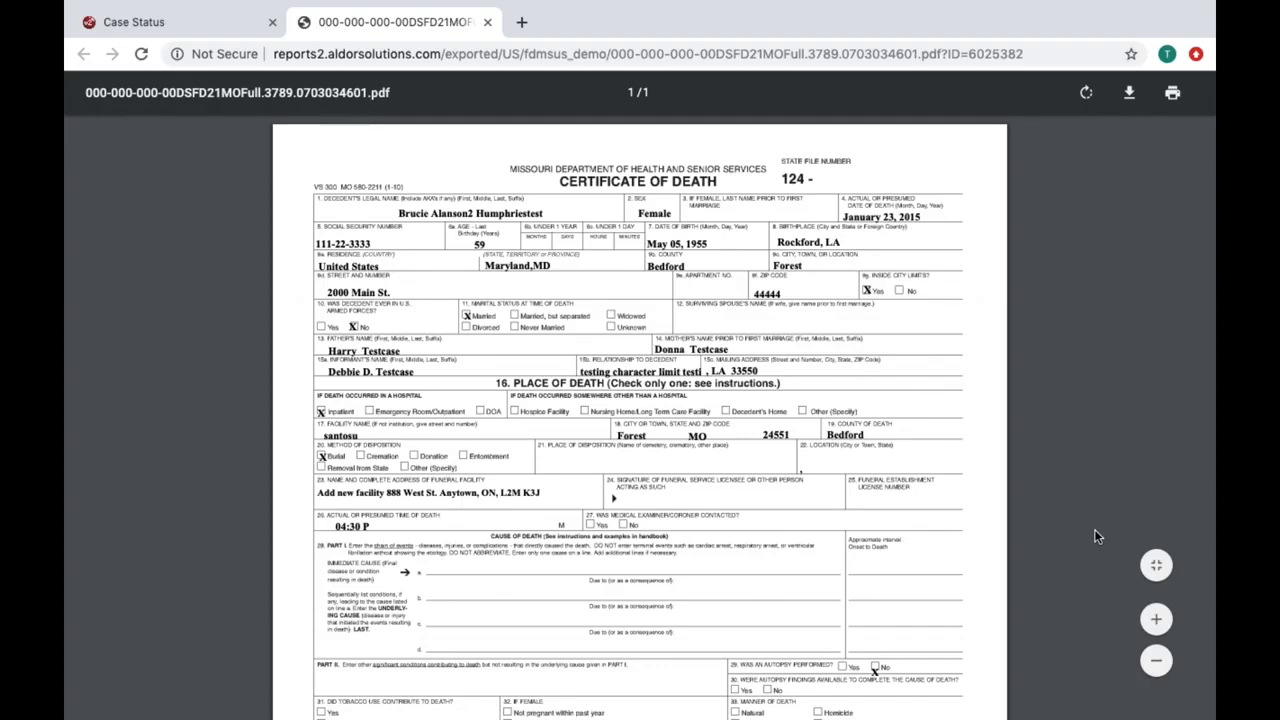
key(ctrl+w)
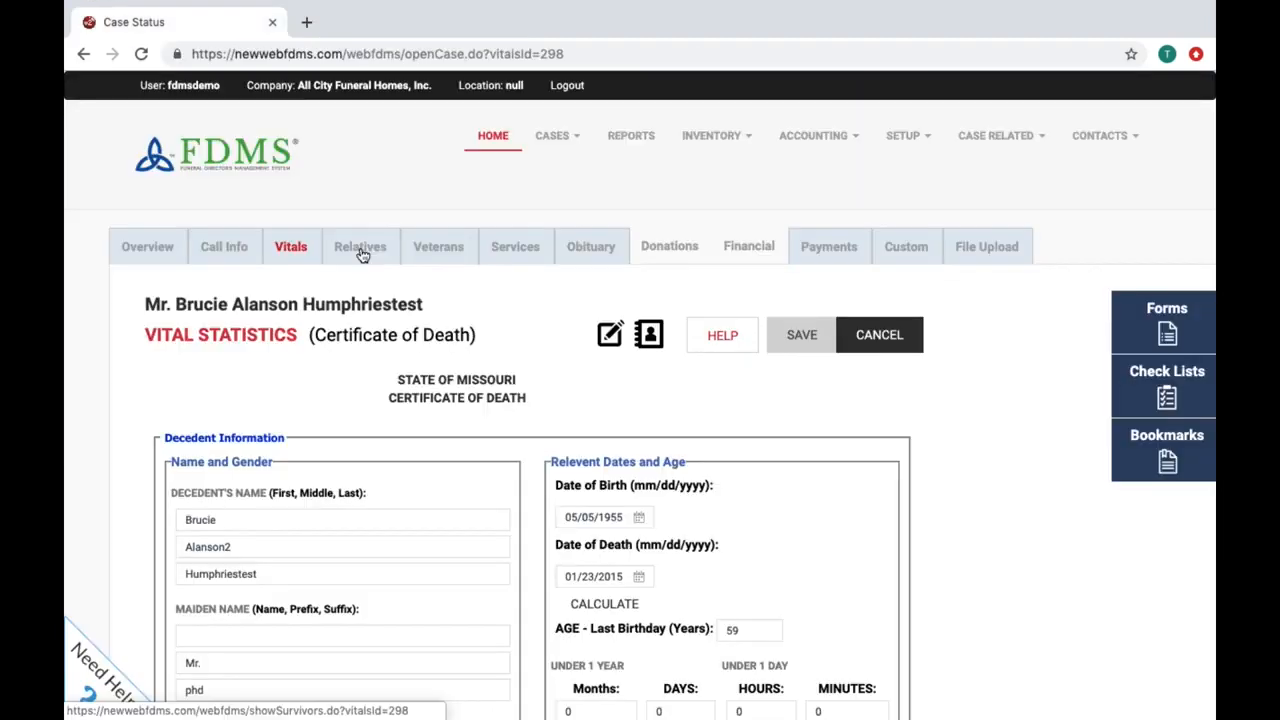
Step: Review the Relatives page listing the informant as relative 1, then go to the Veterans page
click(361, 250)
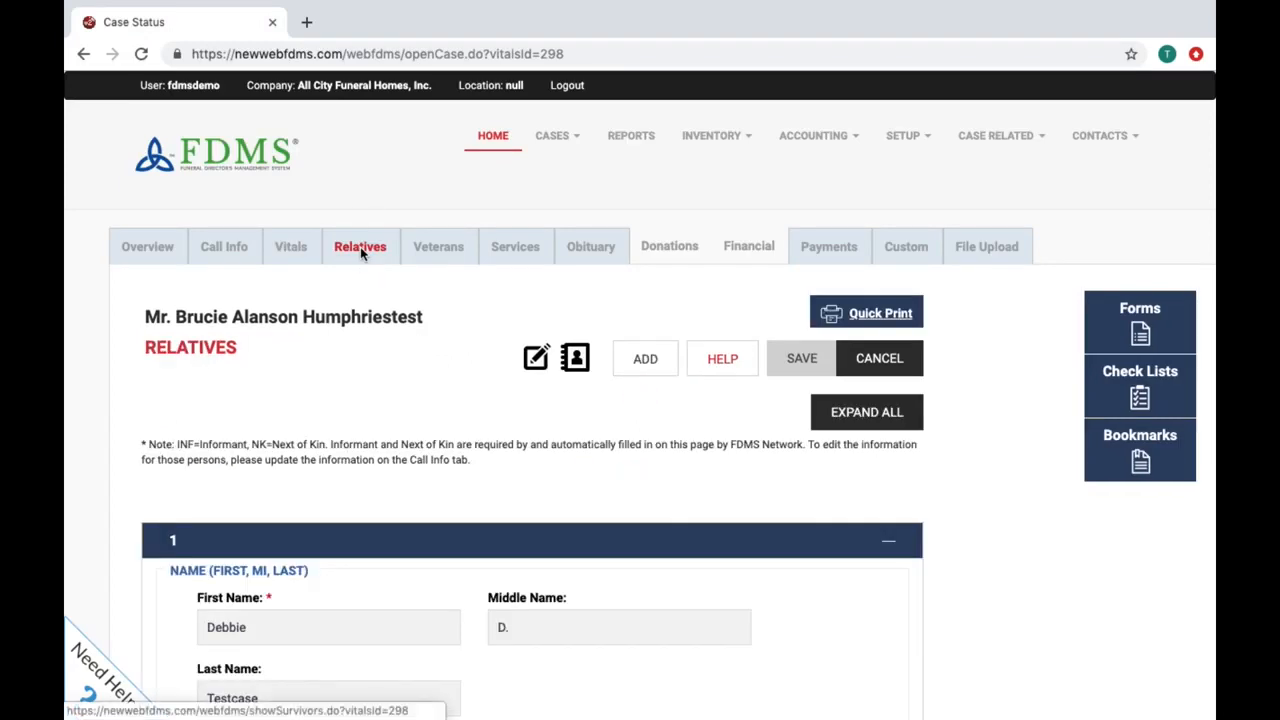
scroll(360, 248, down, 2)
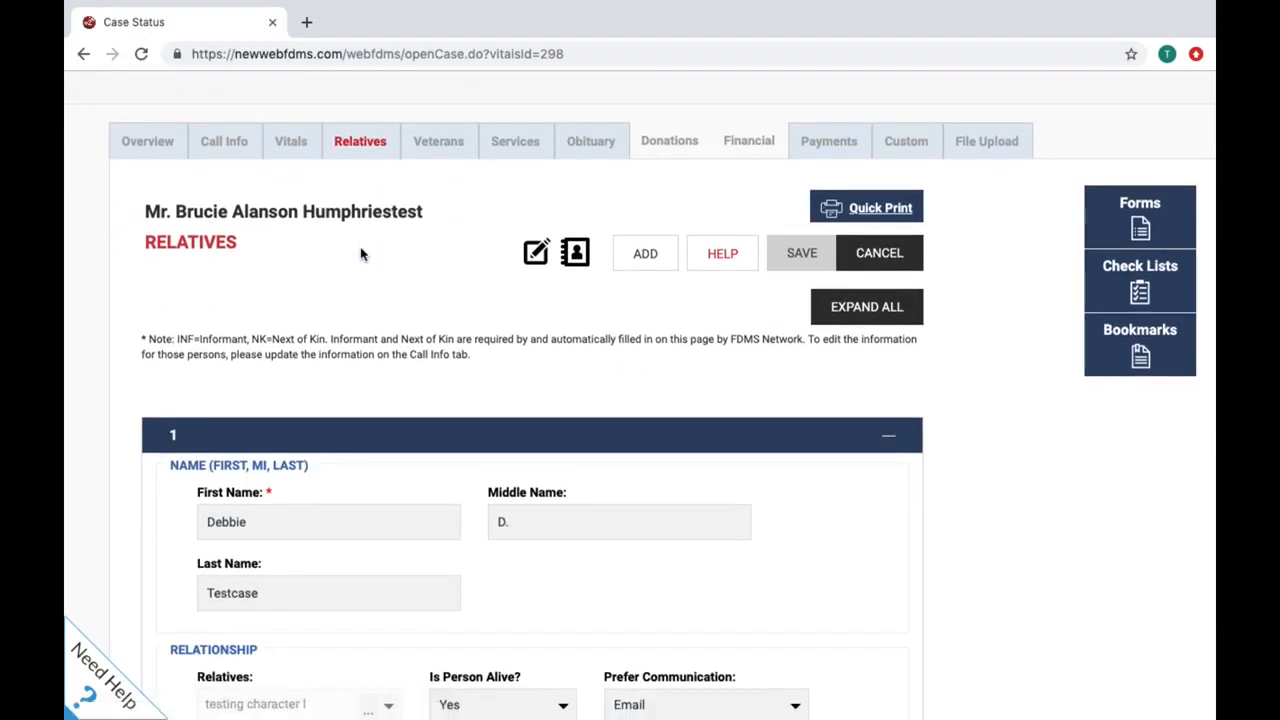
scroll(361, 253, down, 2)
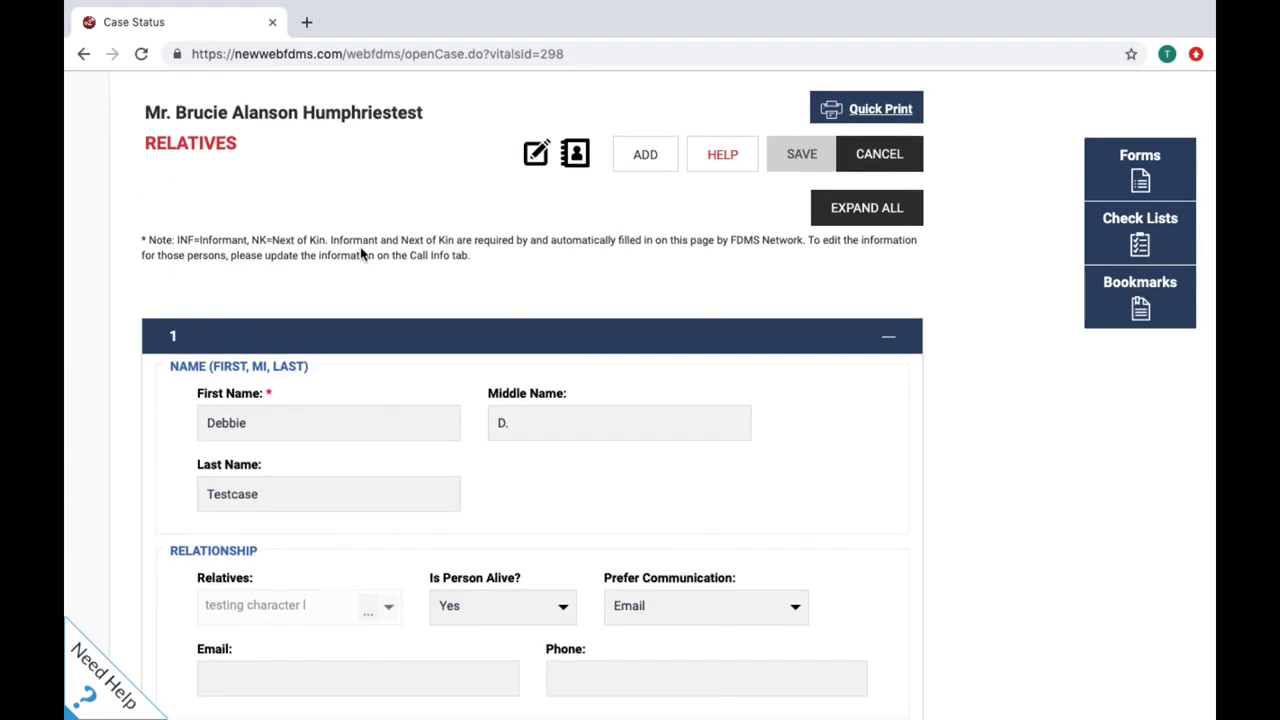
scroll(361, 253, down, 6)
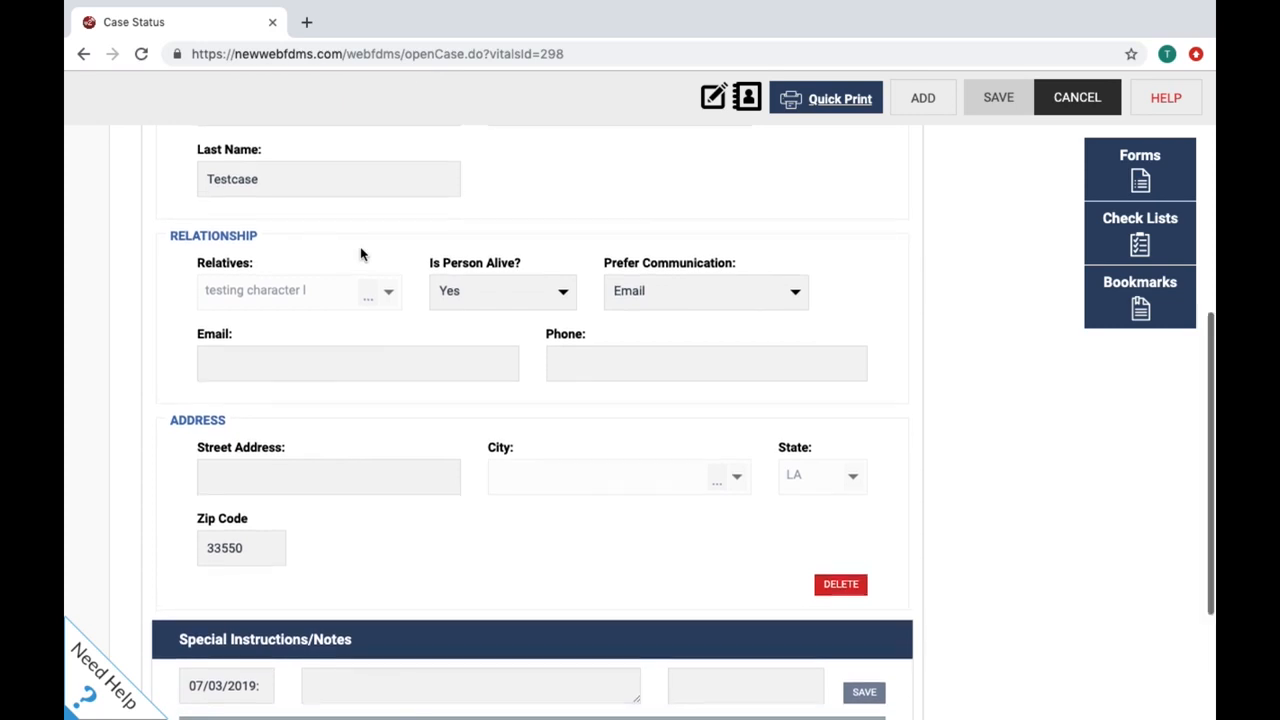
scroll(361, 250, up, 10)
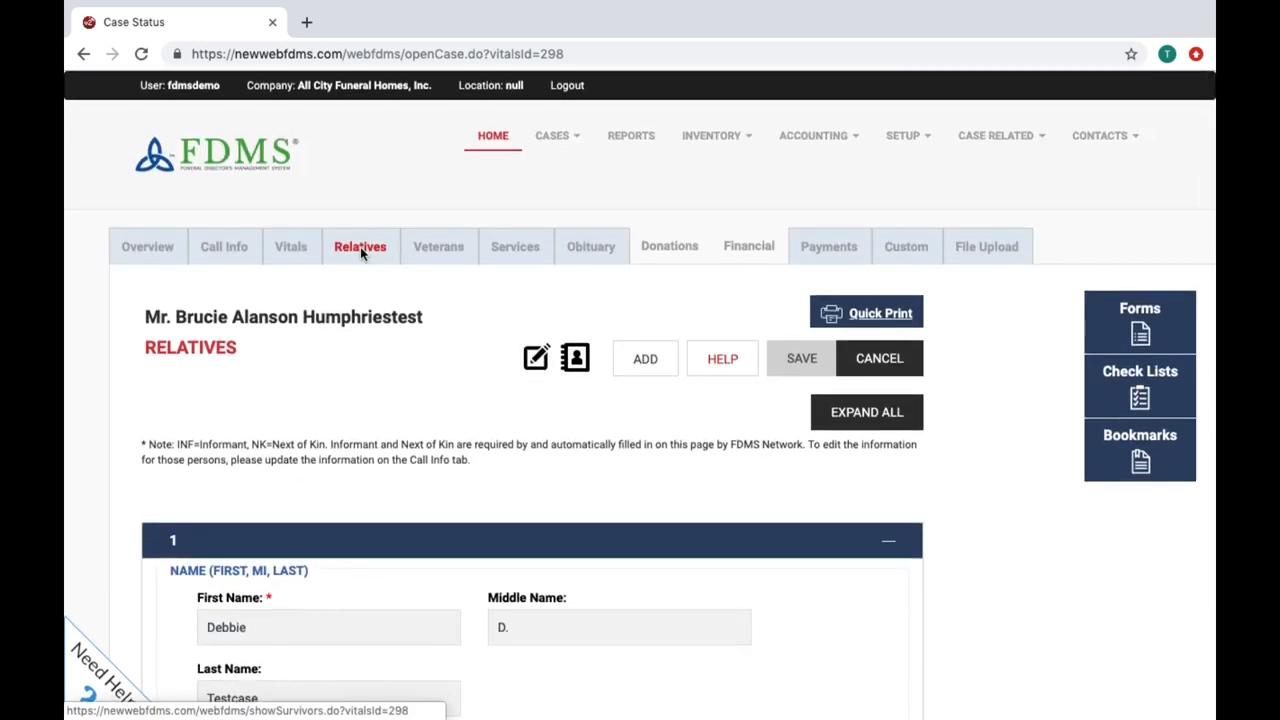
click(441, 250)
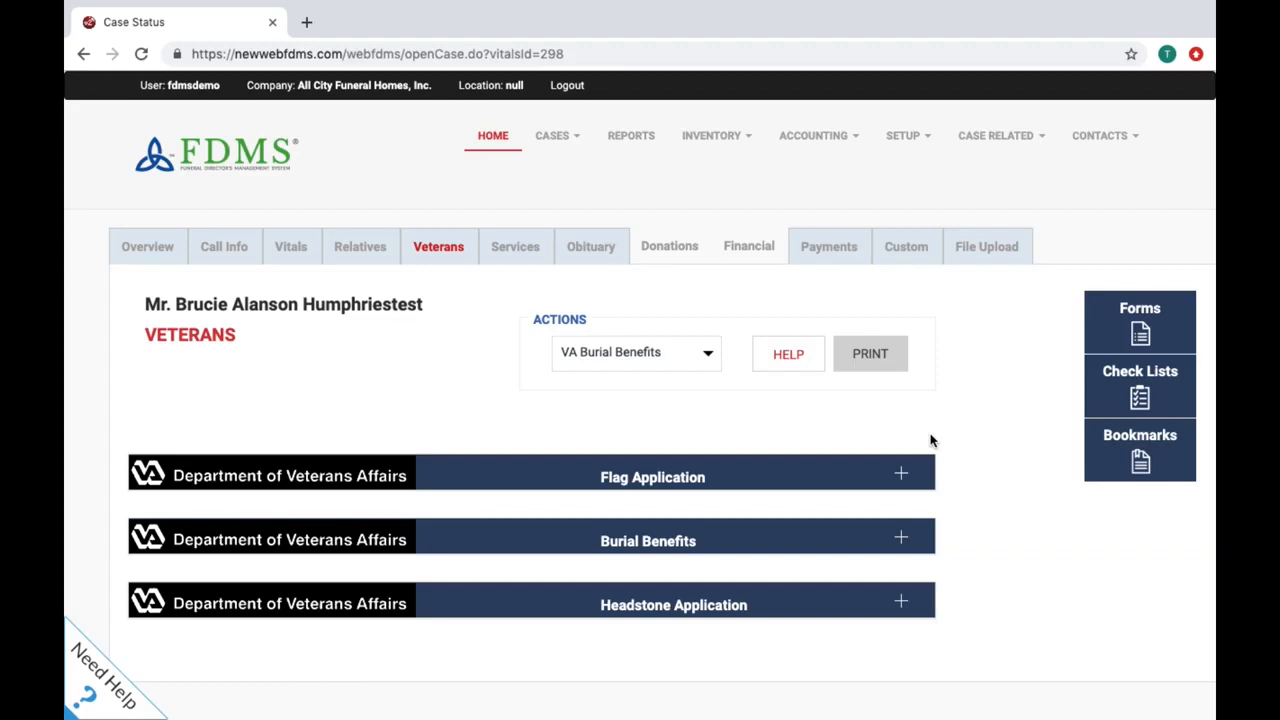
Step: Expand the VA Flag Application form, prefilled with Army branch and the 01/23/2015 death date
scroll(930, 441, down, 1)
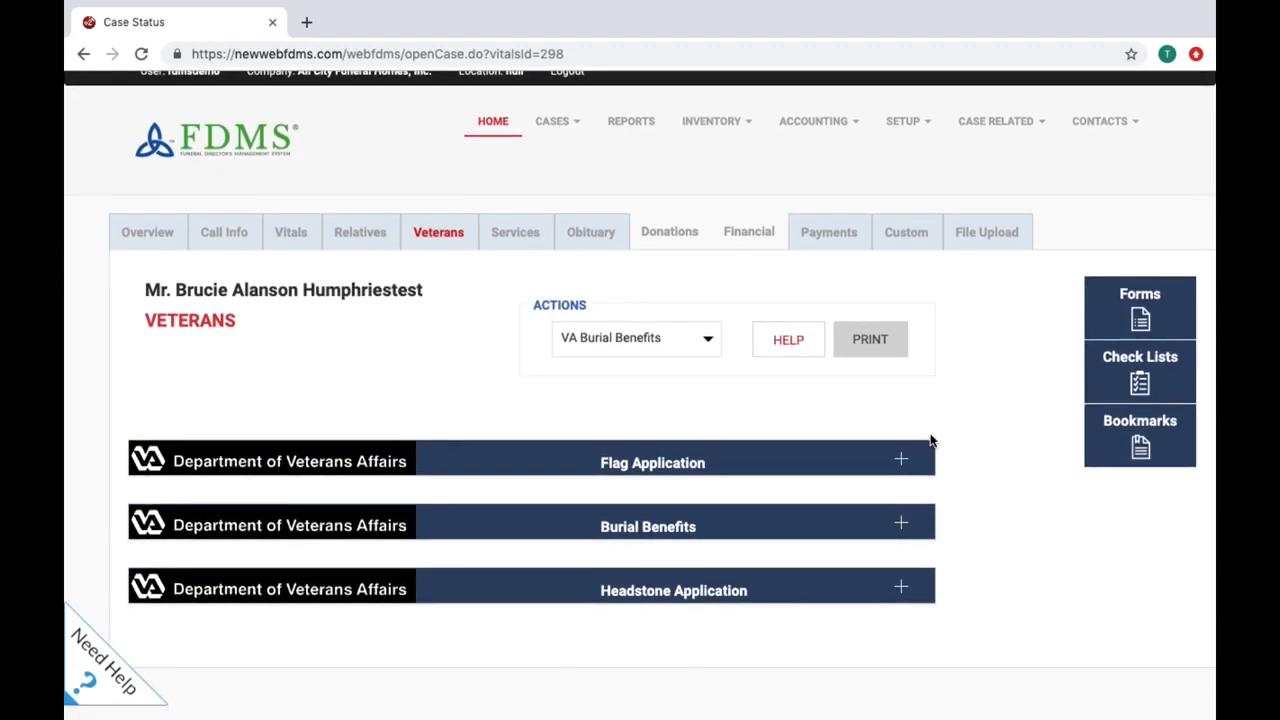
scroll(930, 441, up, 1)
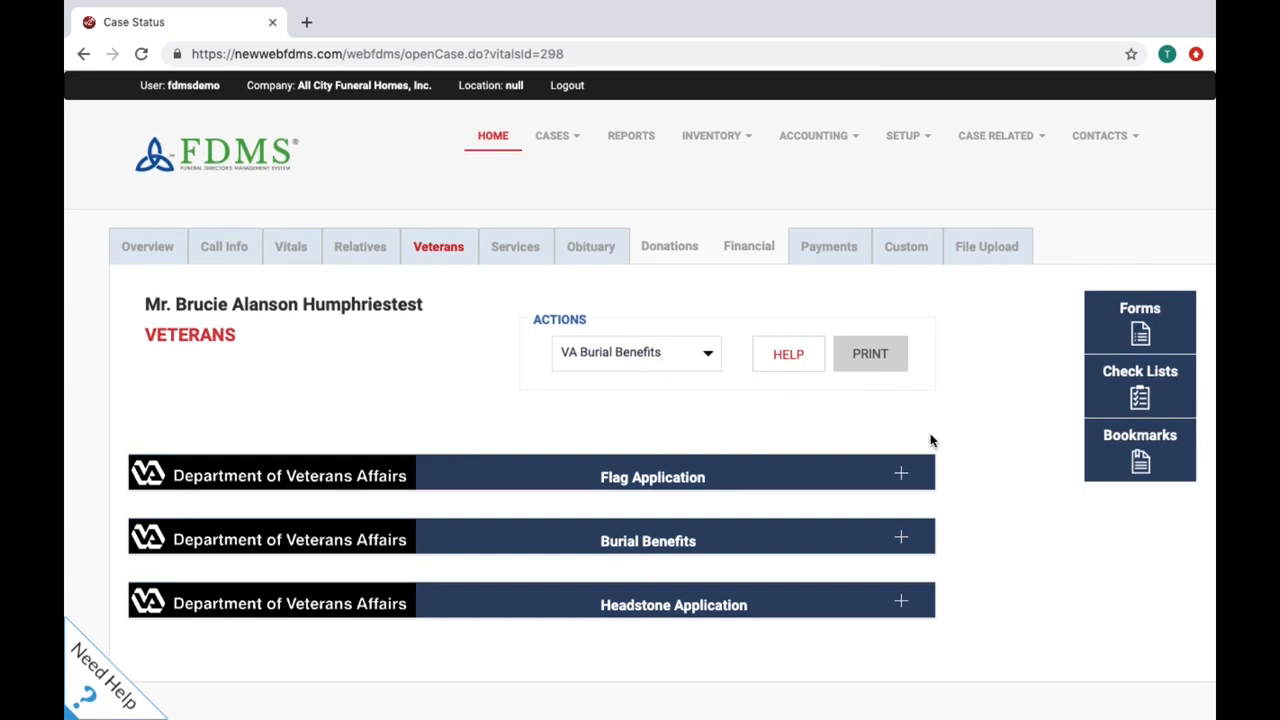
click(901, 473)
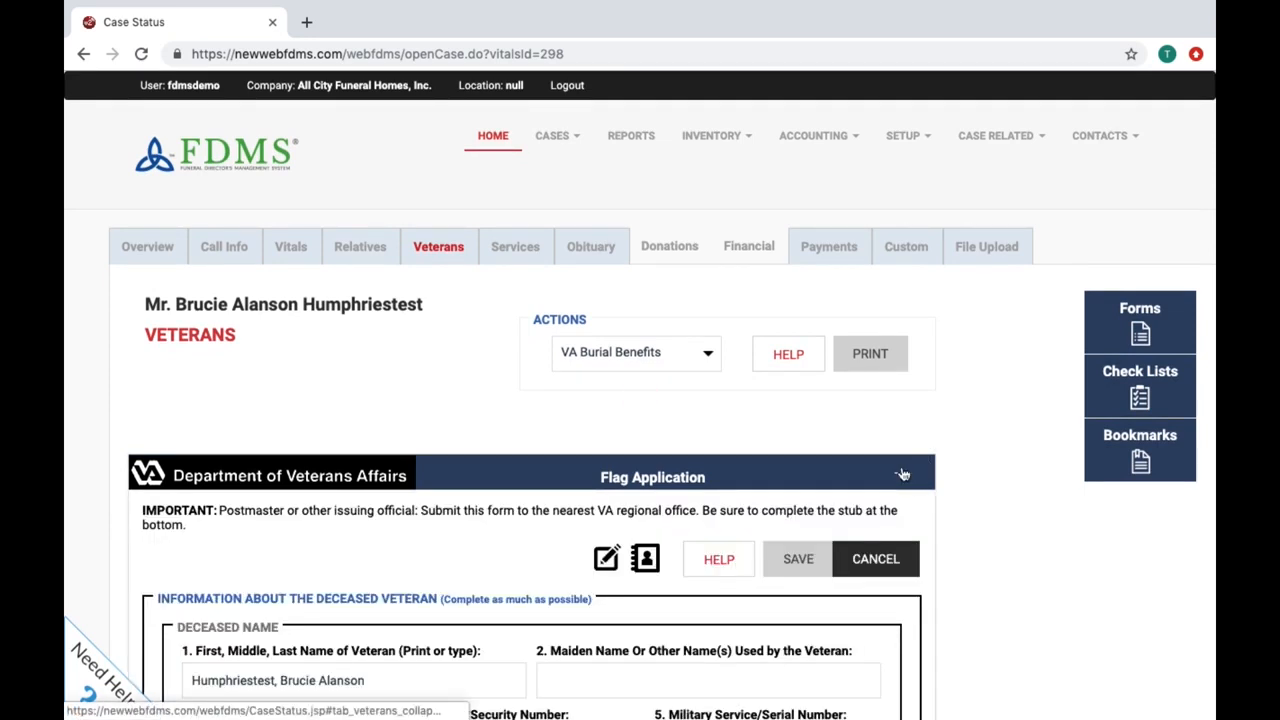
scroll(901, 473, down, 5)
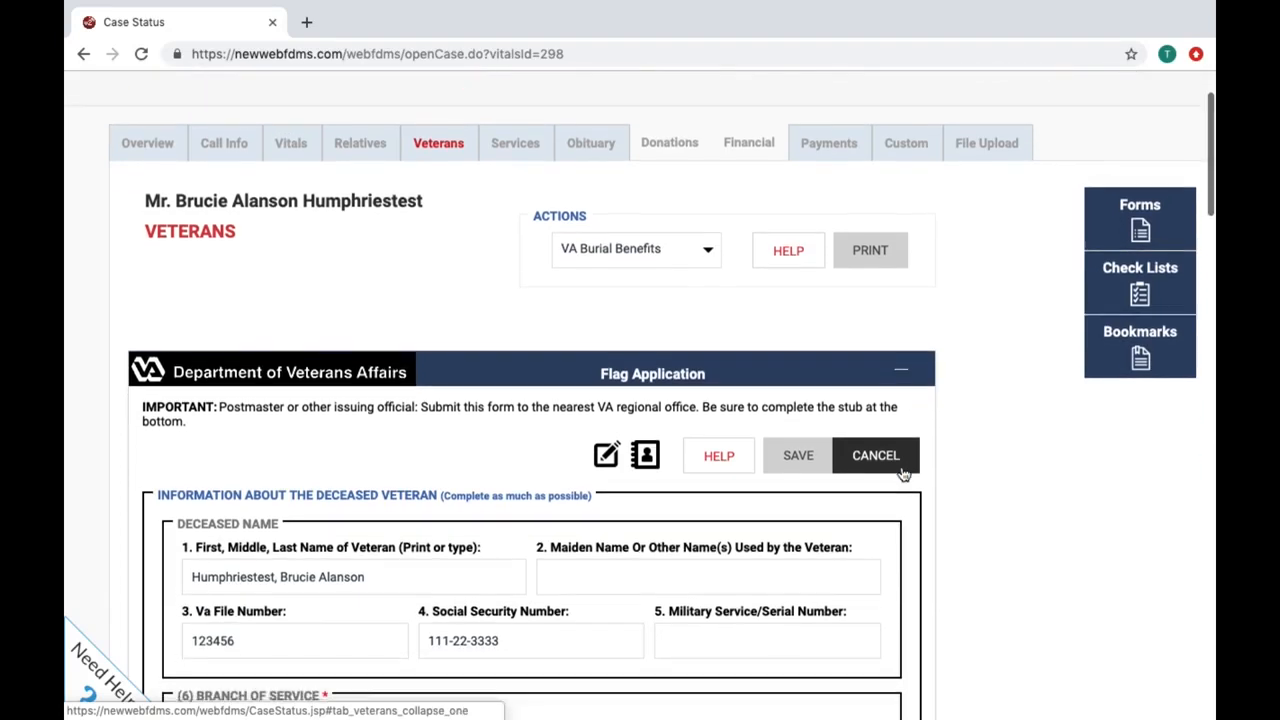
scroll(901, 473, up, 5)
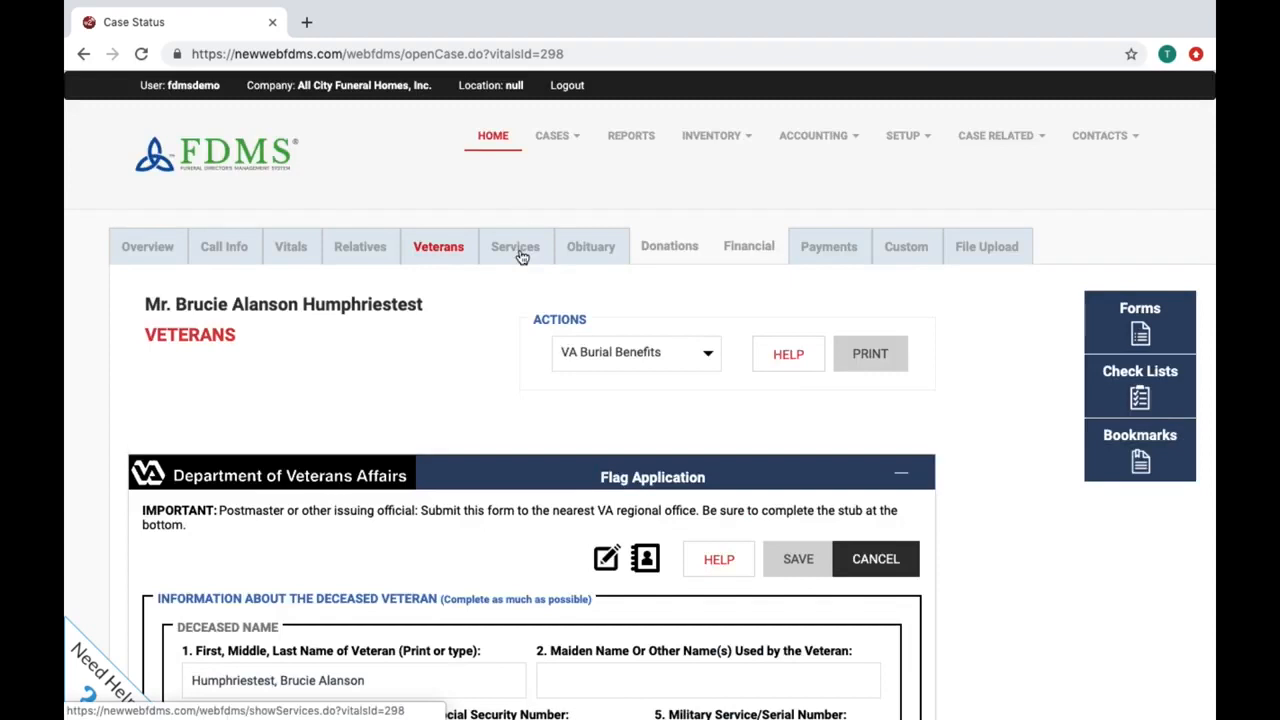
Step: Review the case's visitation, service info and service notes, including the 01/23/2019 note
click(516, 250)
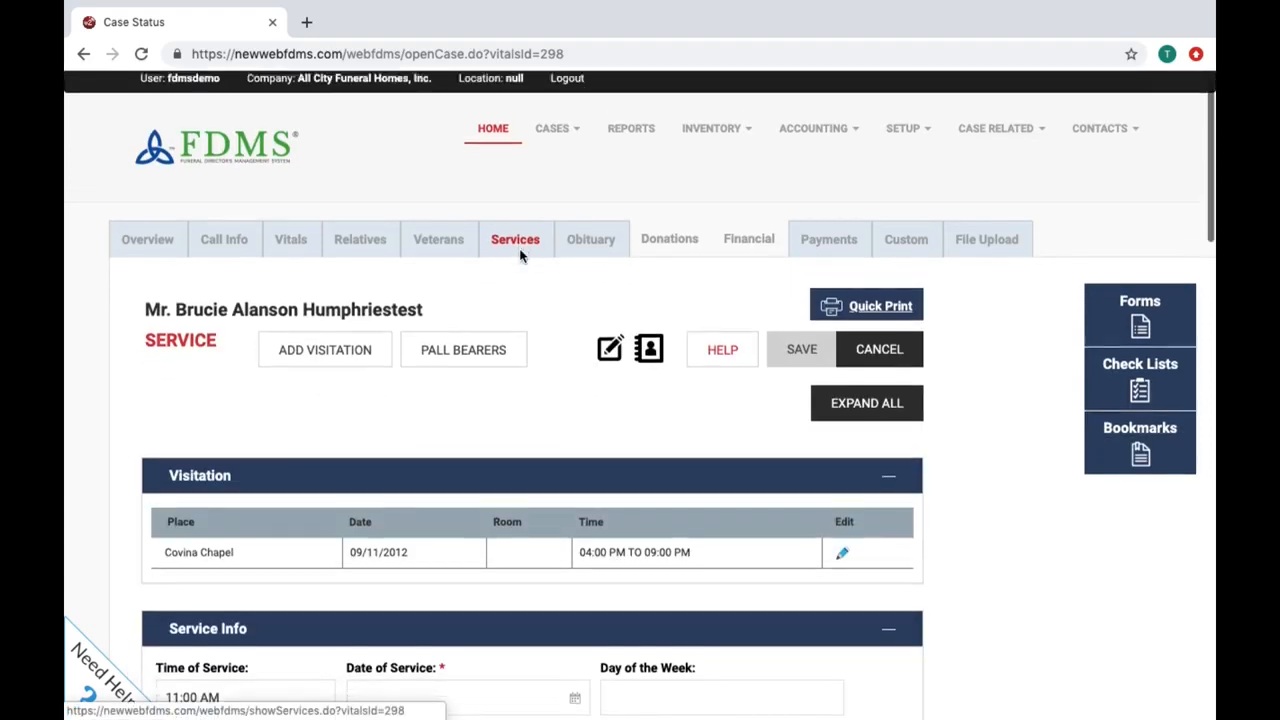
scroll(520, 256, down, 2)
scroll(520, 256, down, 2)
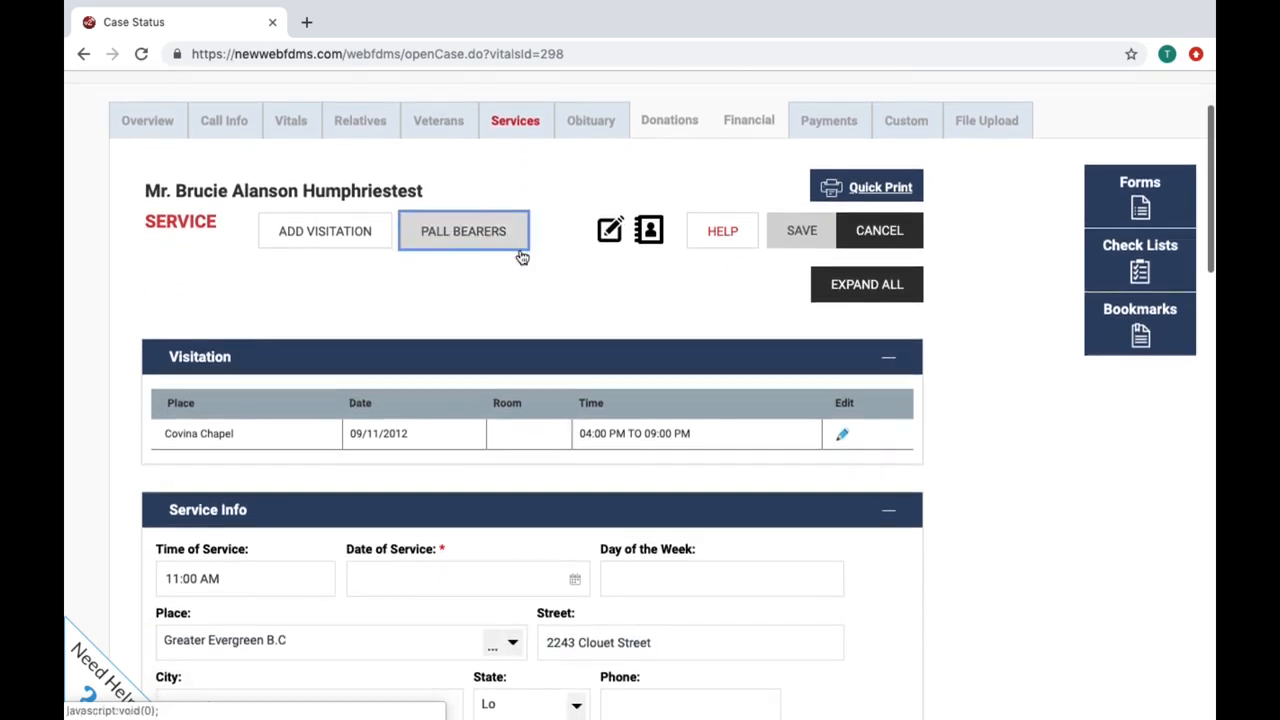
scroll(519, 256, down, 3)
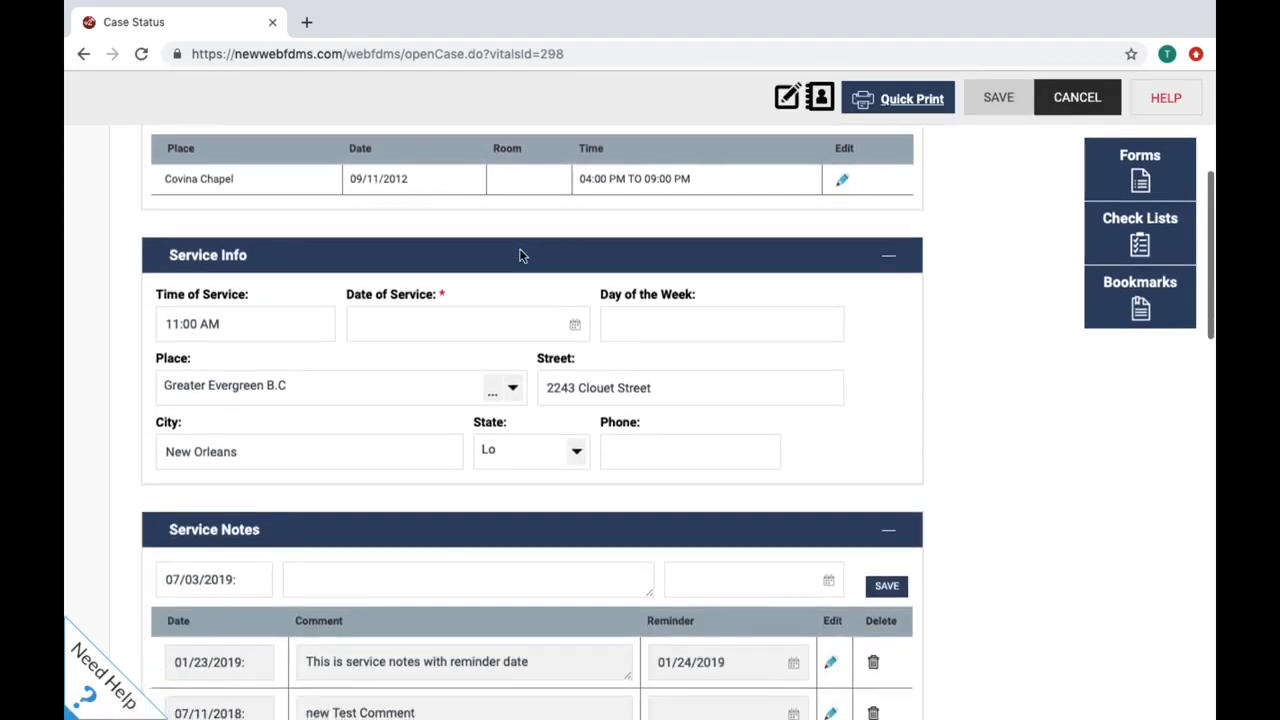
scroll(520, 256, down, 2)
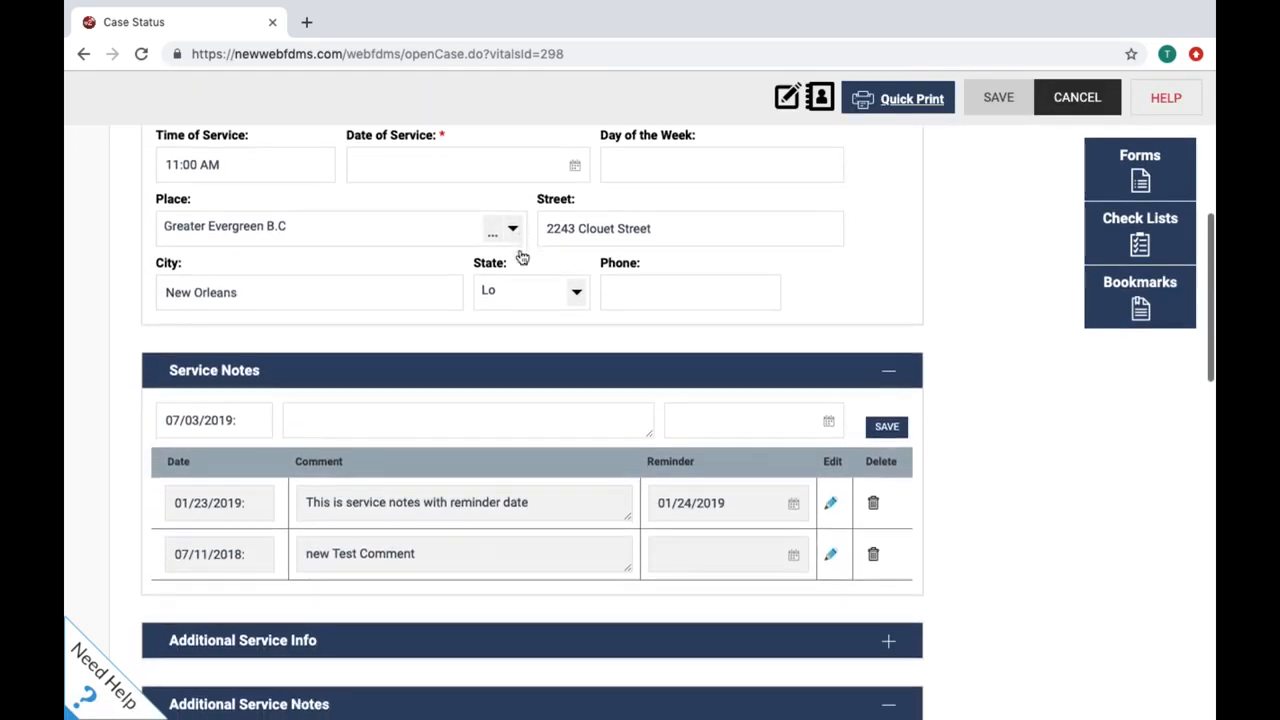
scroll(520, 256, down, 2)
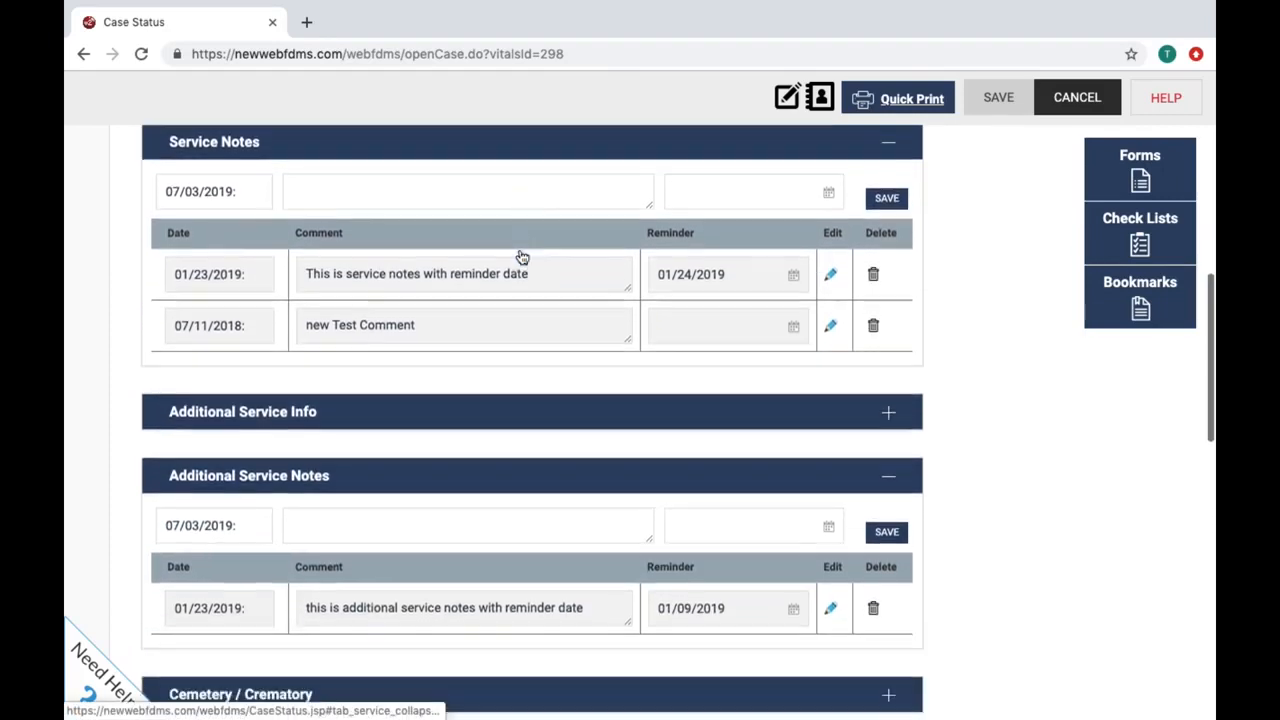
scroll(521, 257, down, 2)
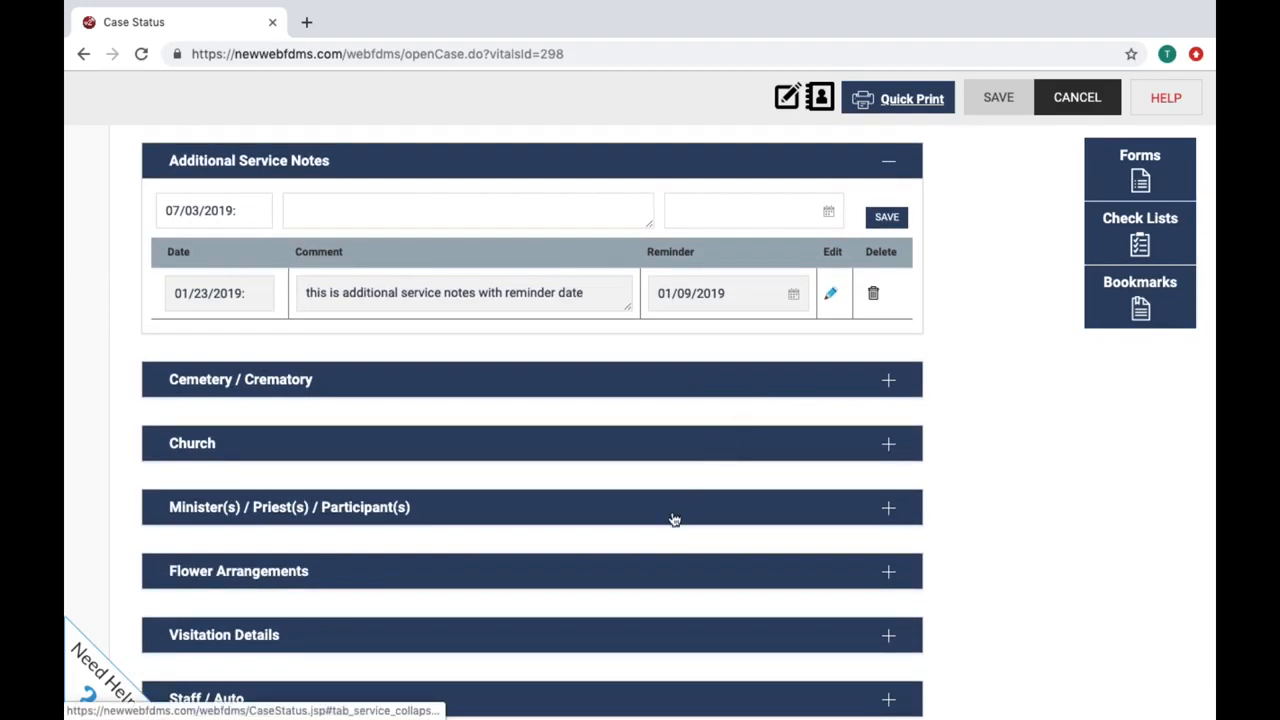
scroll(674, 517, down, 2)
scroll(674, 517, down, 1)
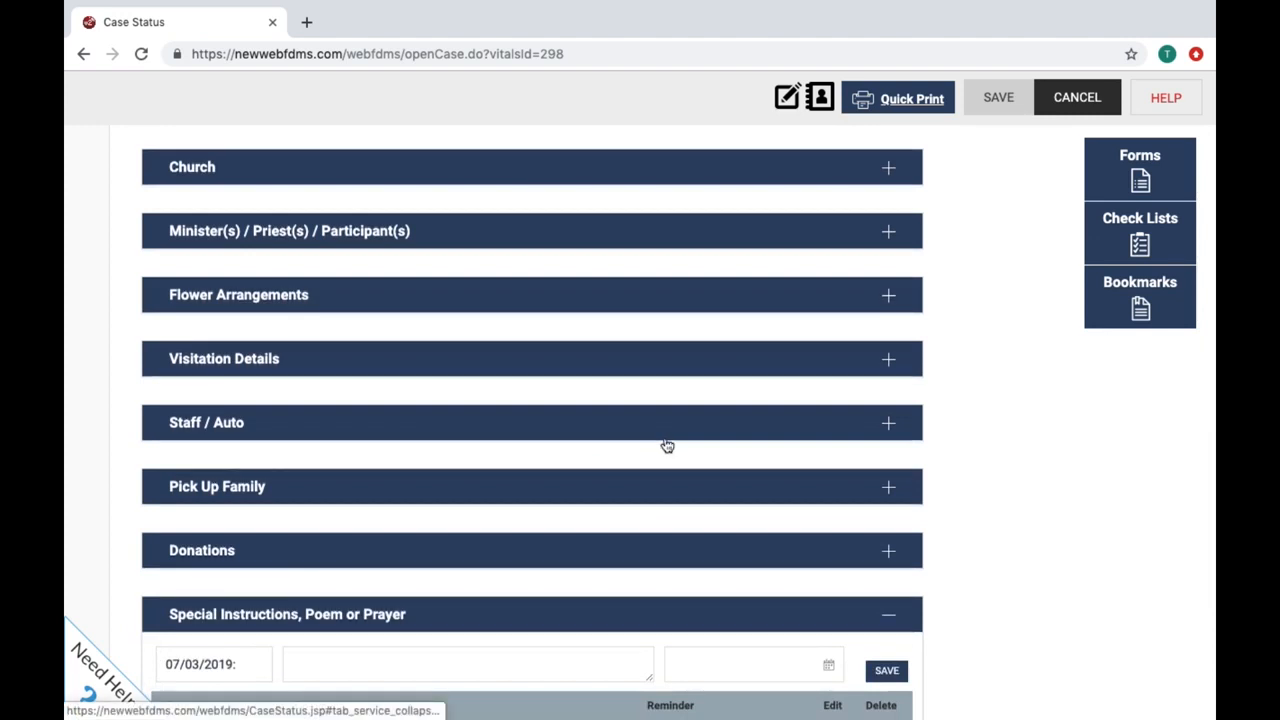
scroll(200, 371, up, 2)
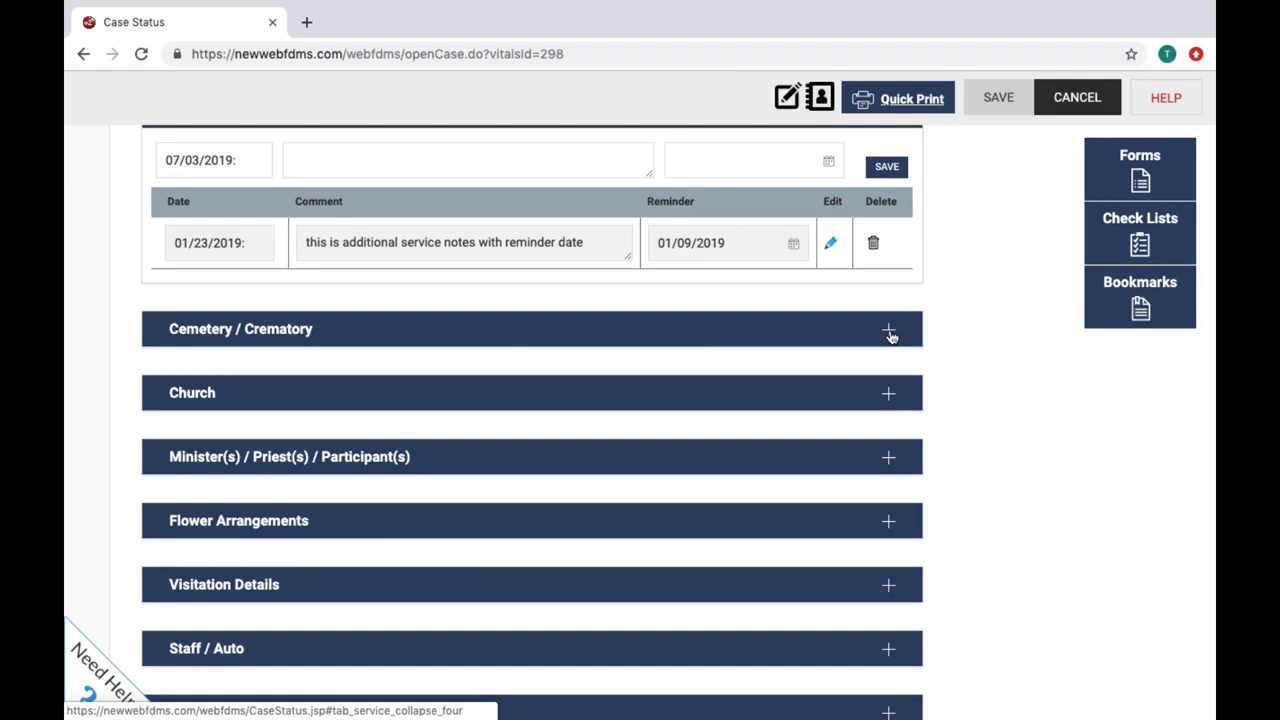
Step: Expand Cemetery / Crematory and browse the Cemetery list without choosing a cemetery
click(889, 332)
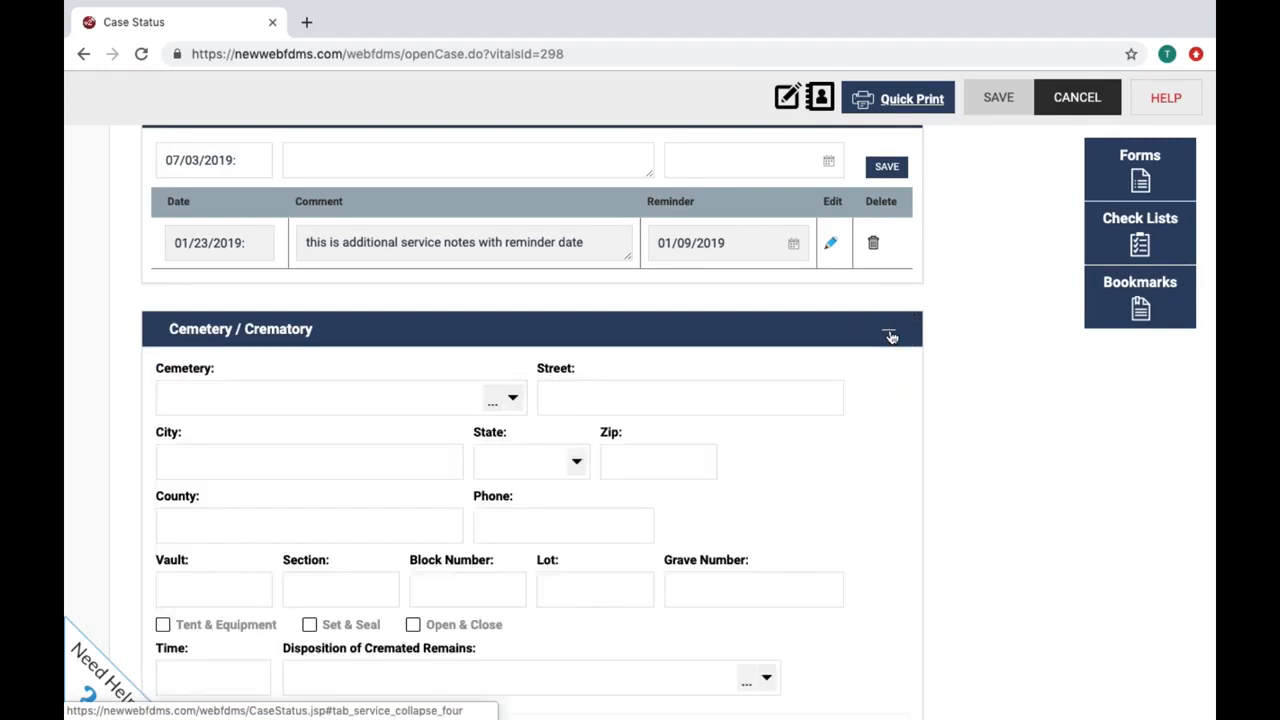
click(511, 400)
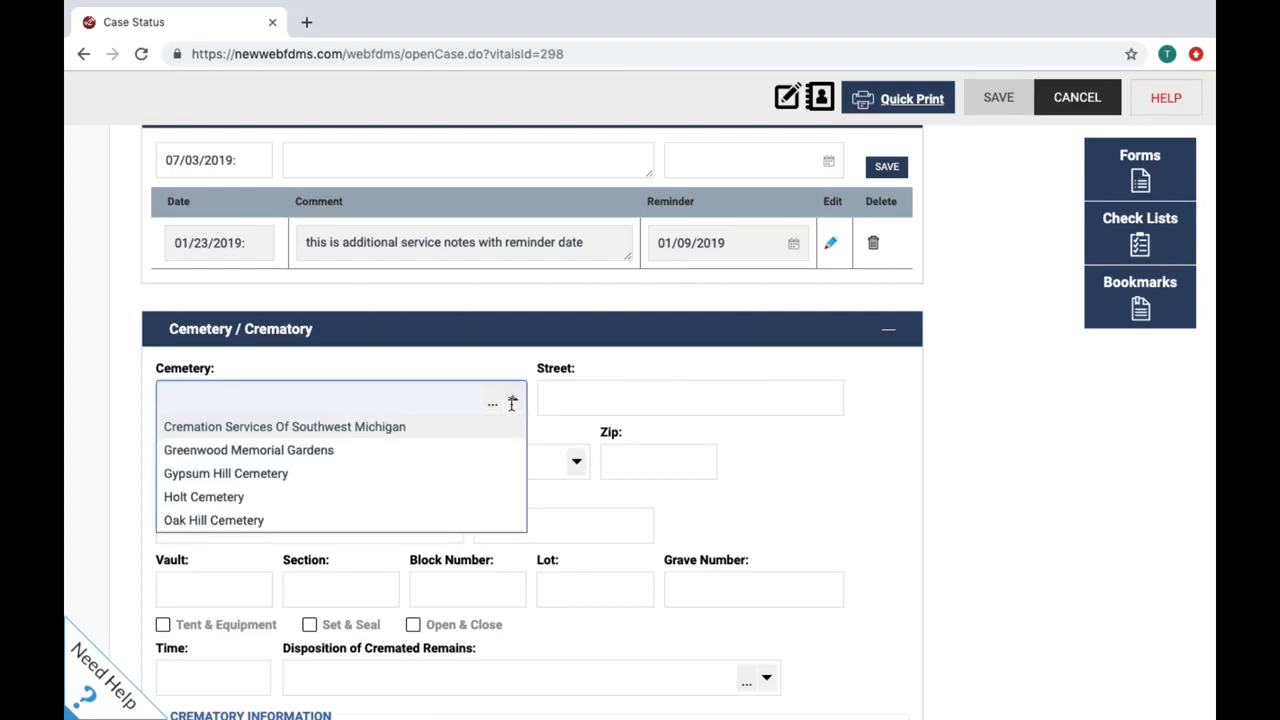
click(514, 400)
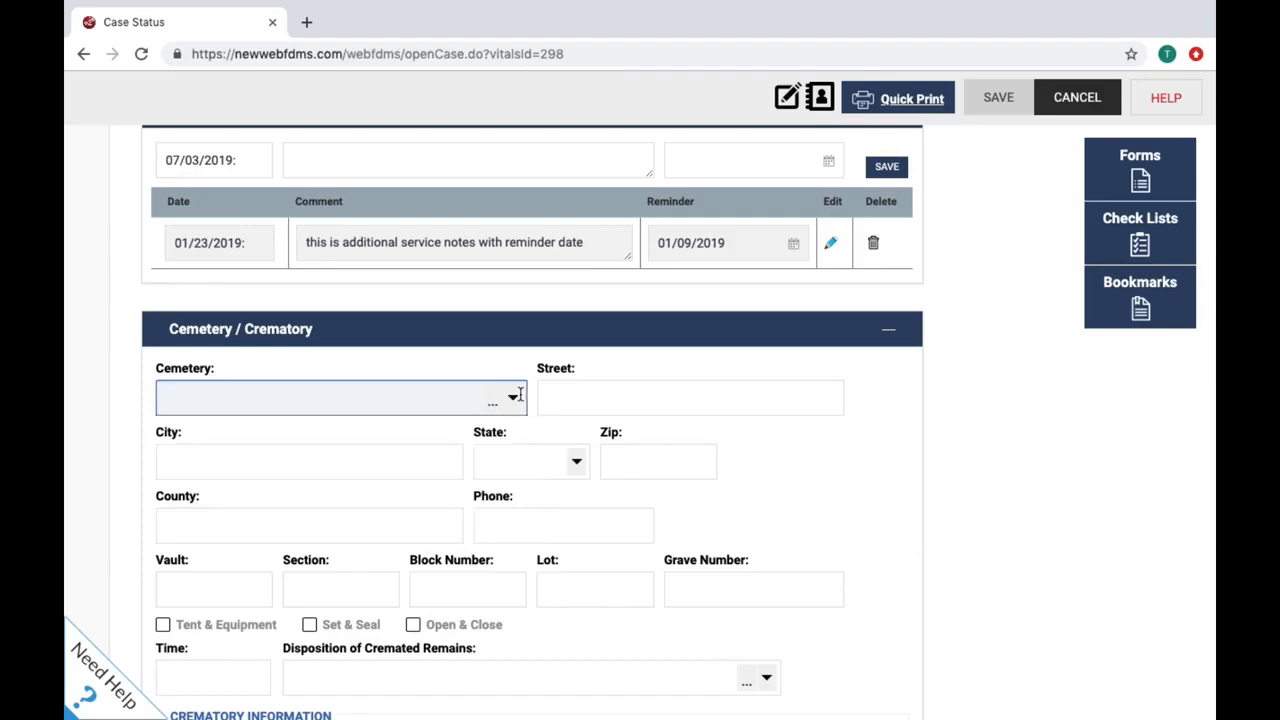
click(514, 398)
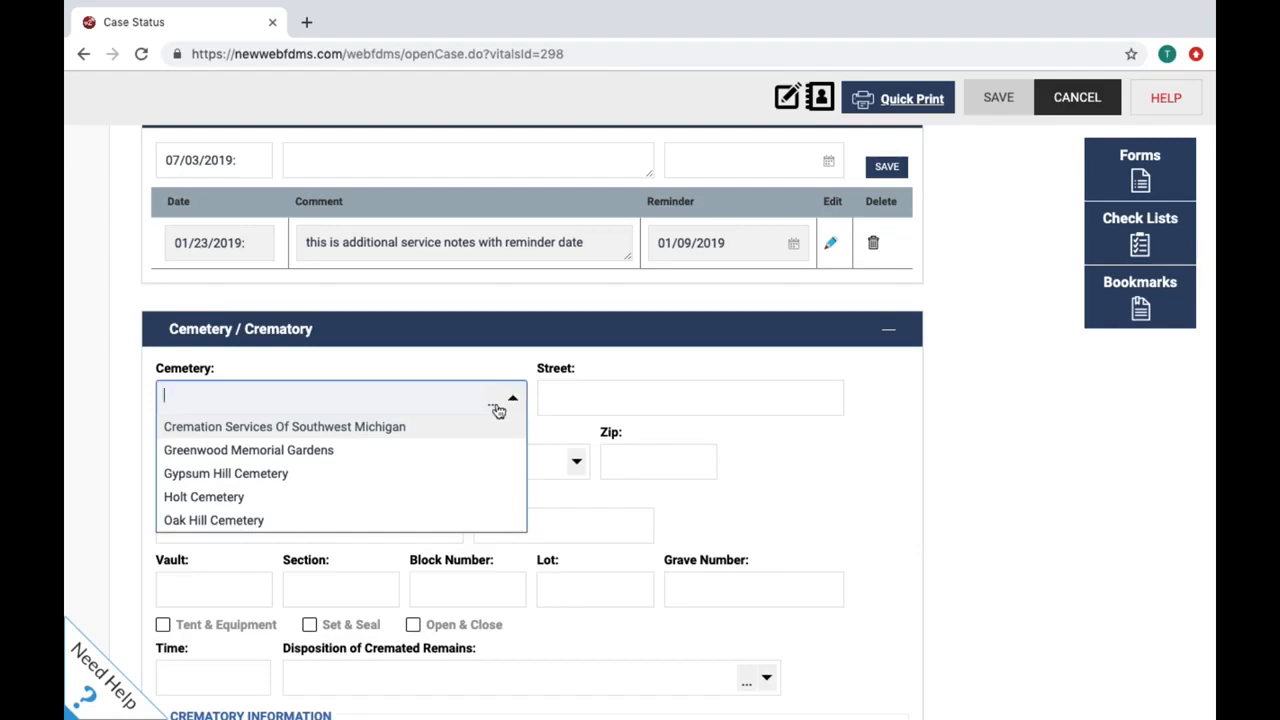
click(496, 409)
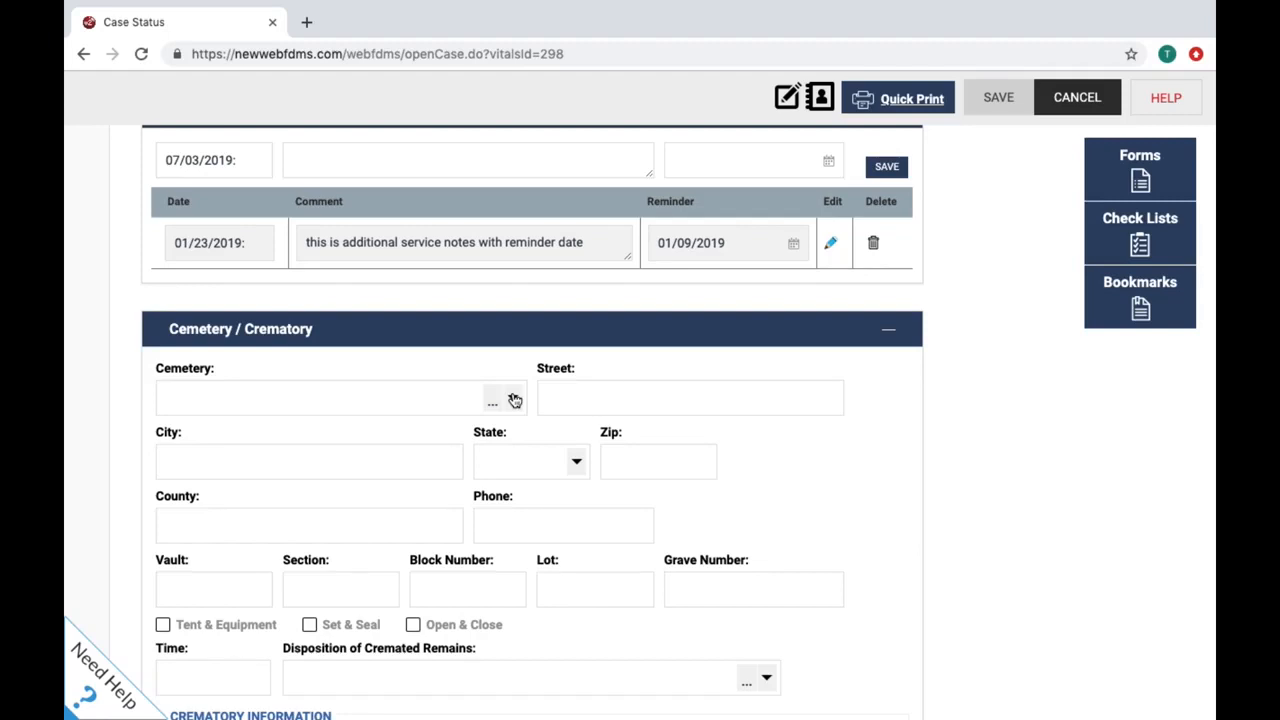
scroll(514, 400, up, 15)
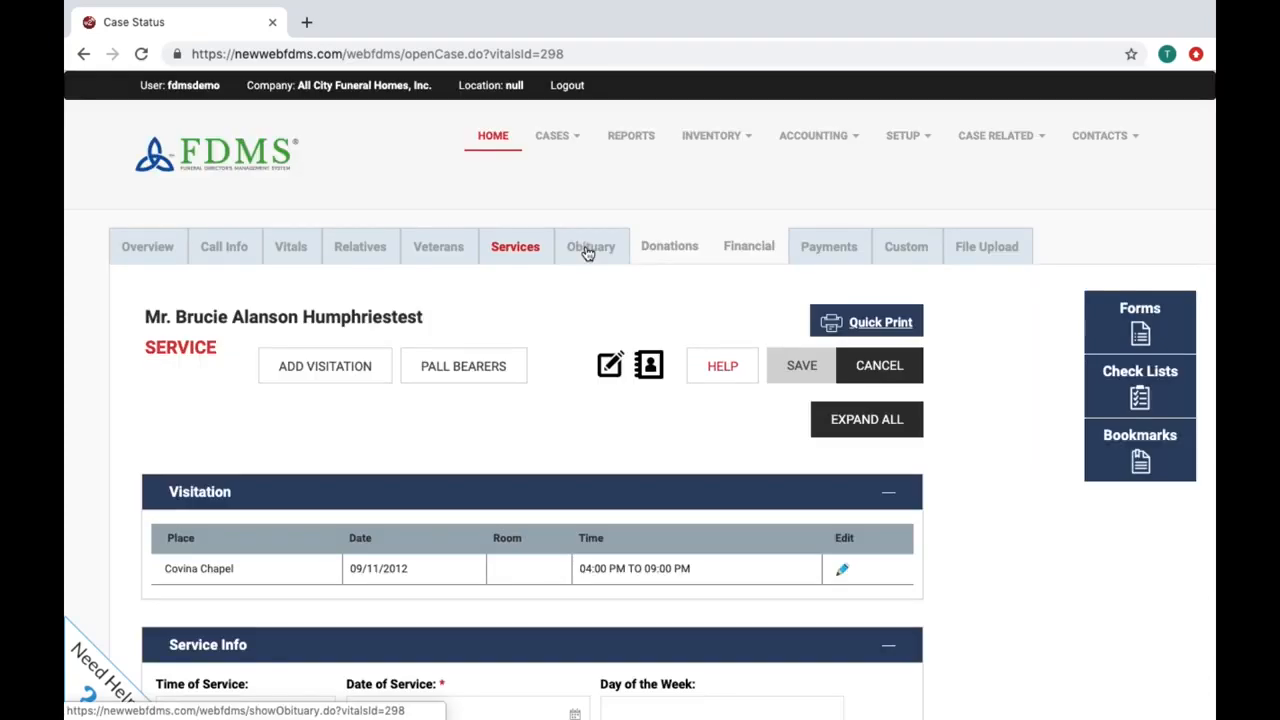
Step: Print and e-mail the case's obituary, then view the Donations page
click(588, 250)
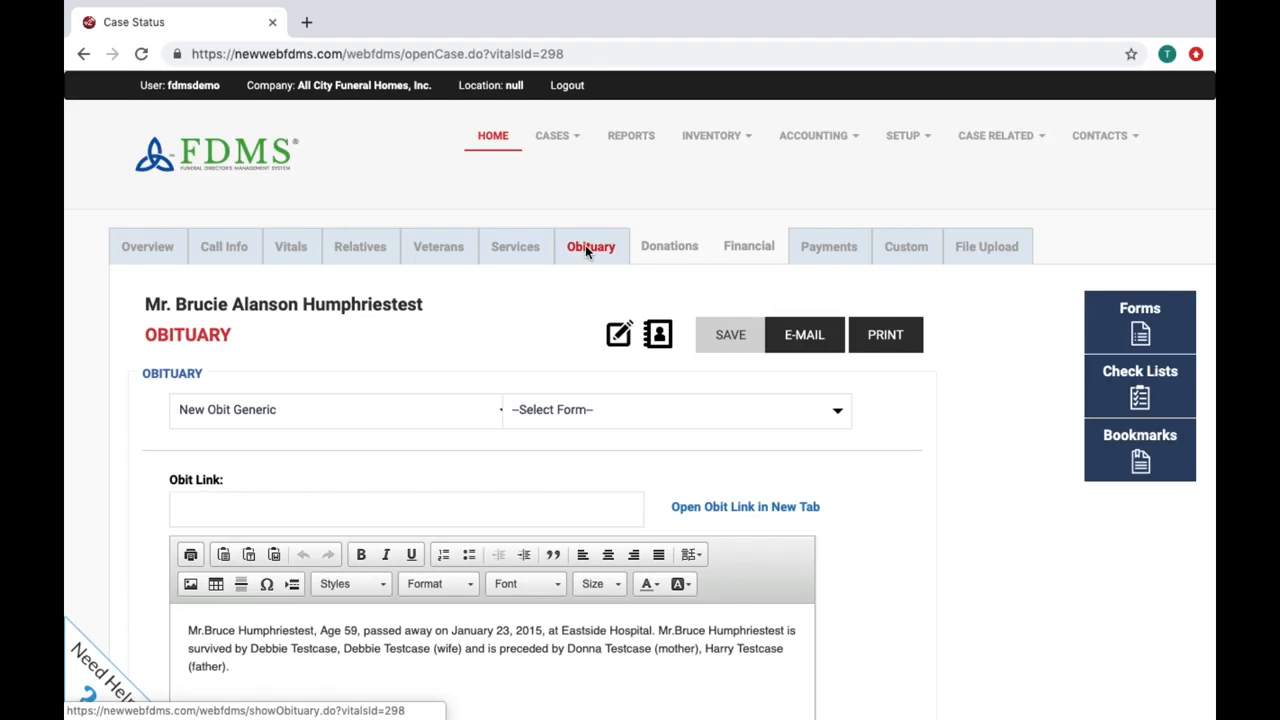
scroll(586, 250, down, 2)
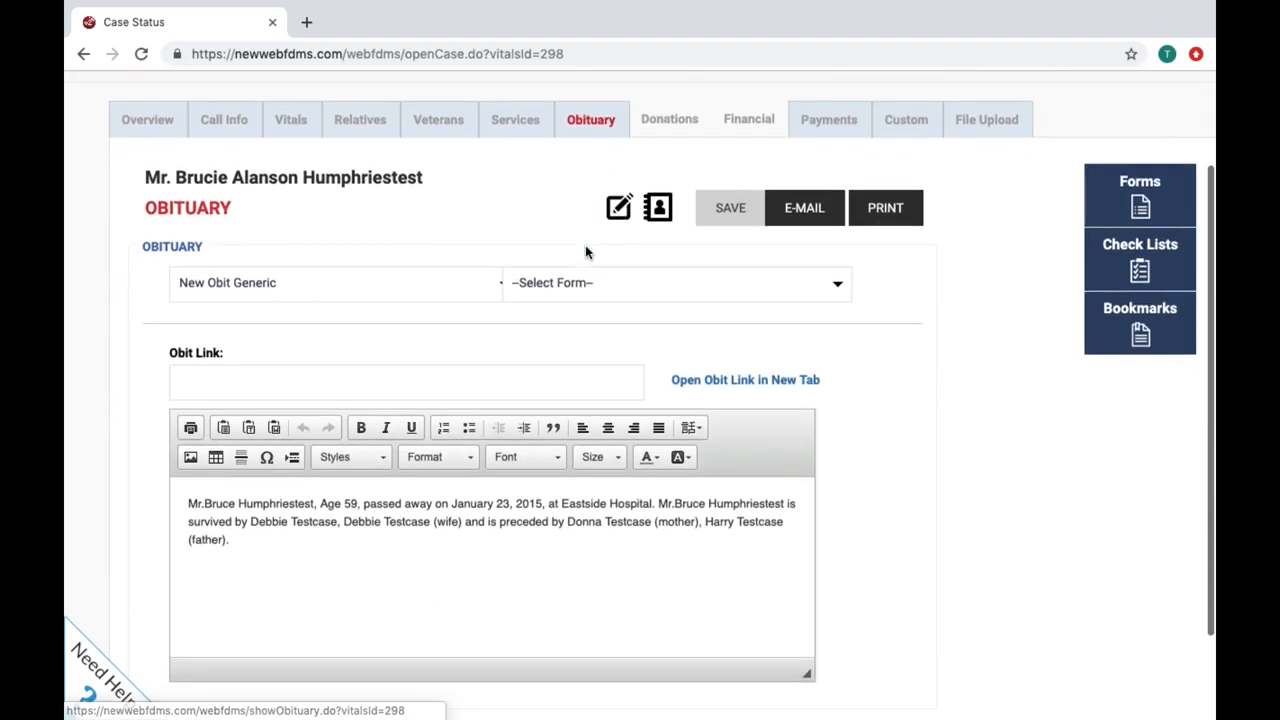
scroll(586, 251, up, 2)
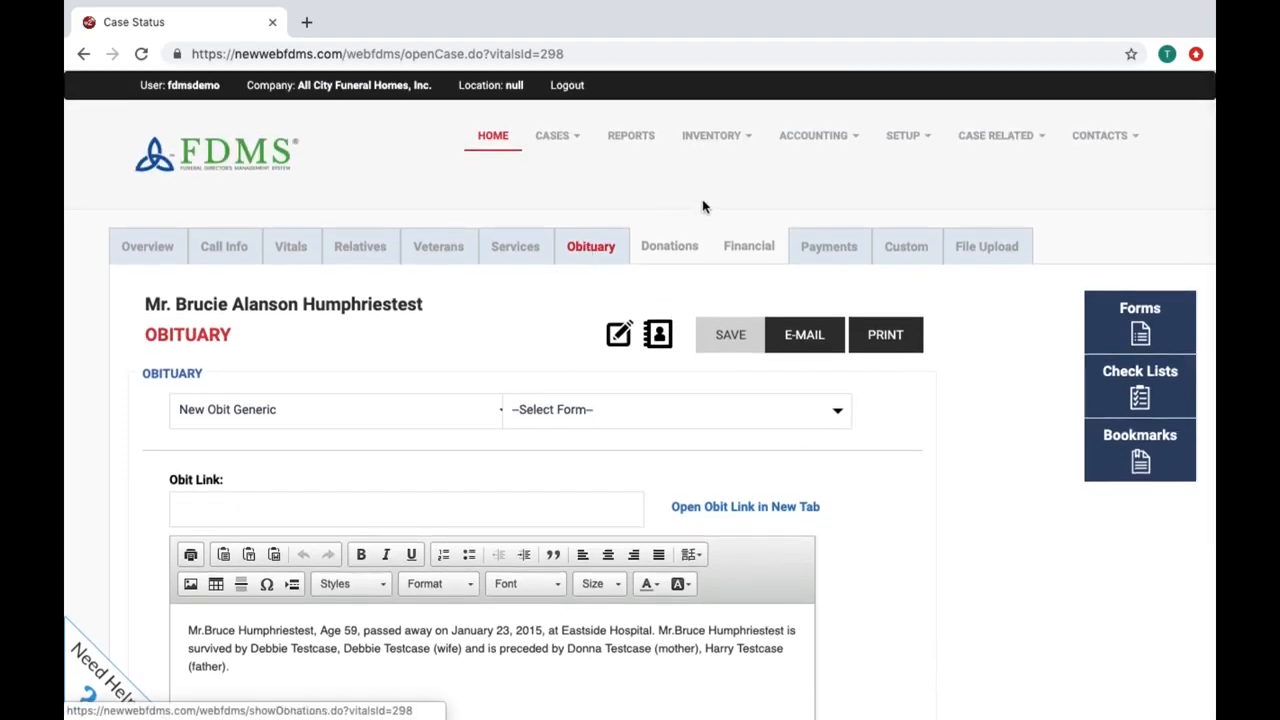
click(883, 340)
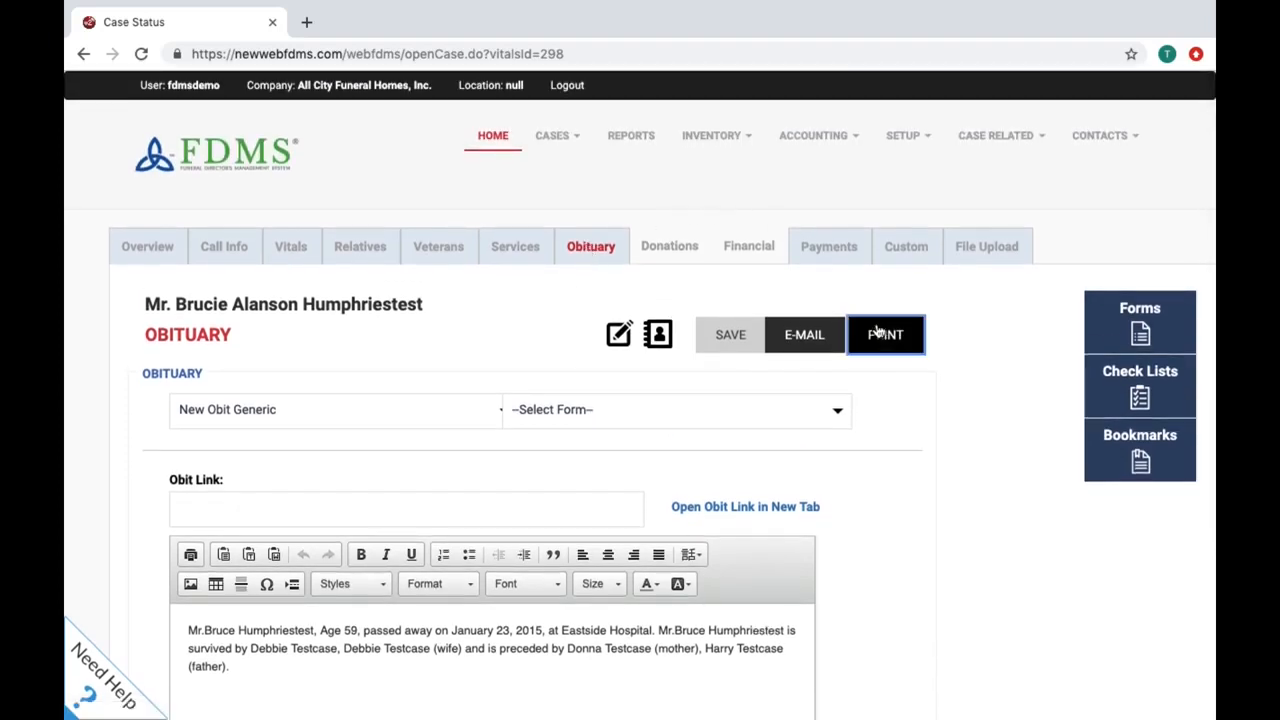
click(810, 345)
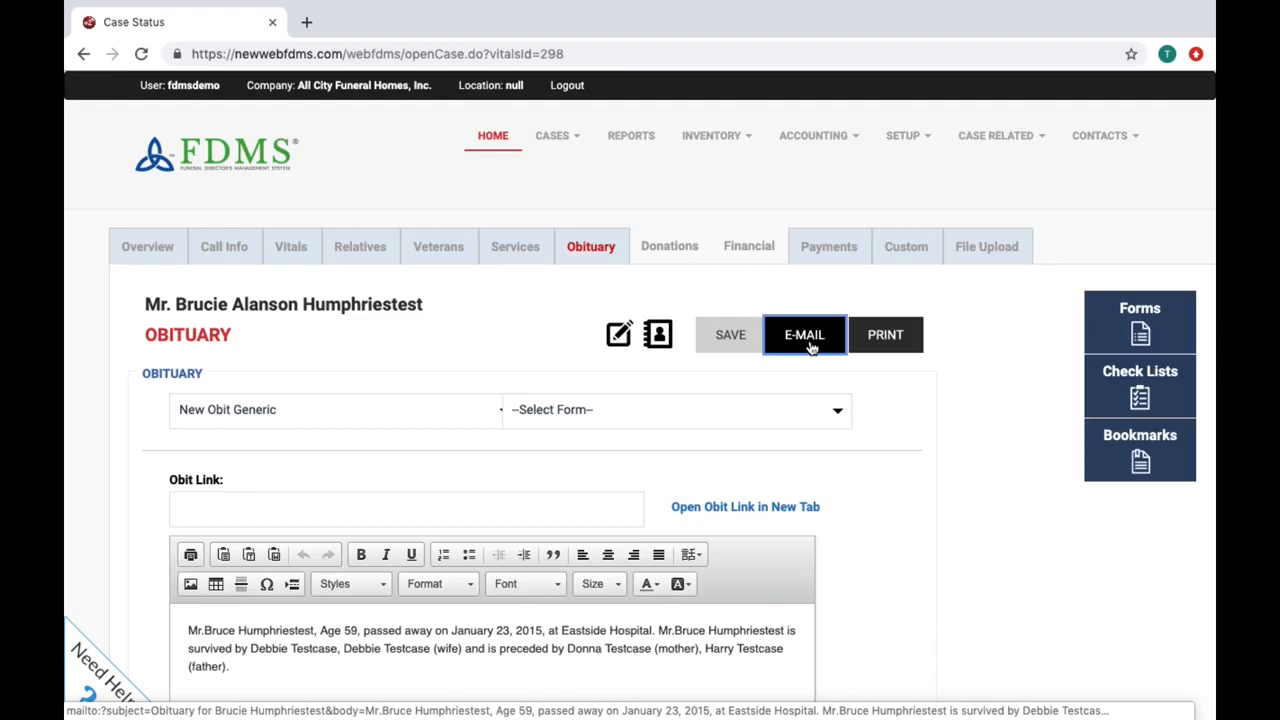
click(662, 252)
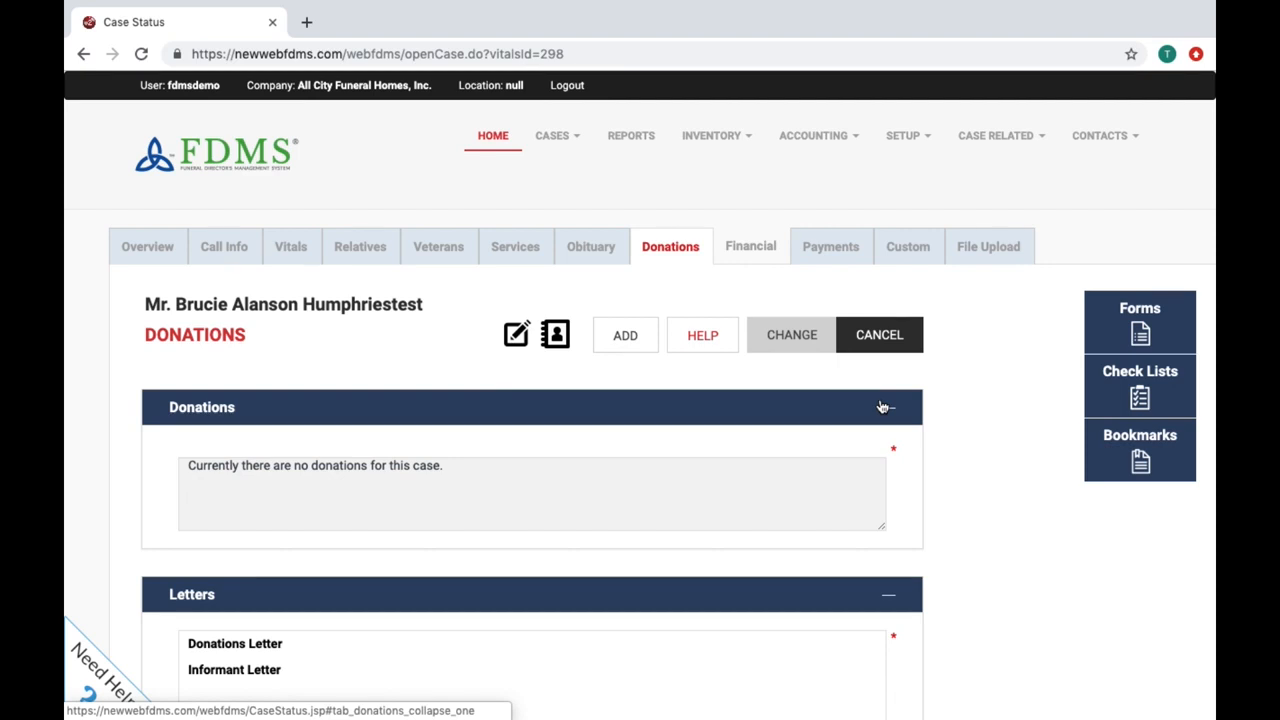
scroll(881, 407, down, 2)
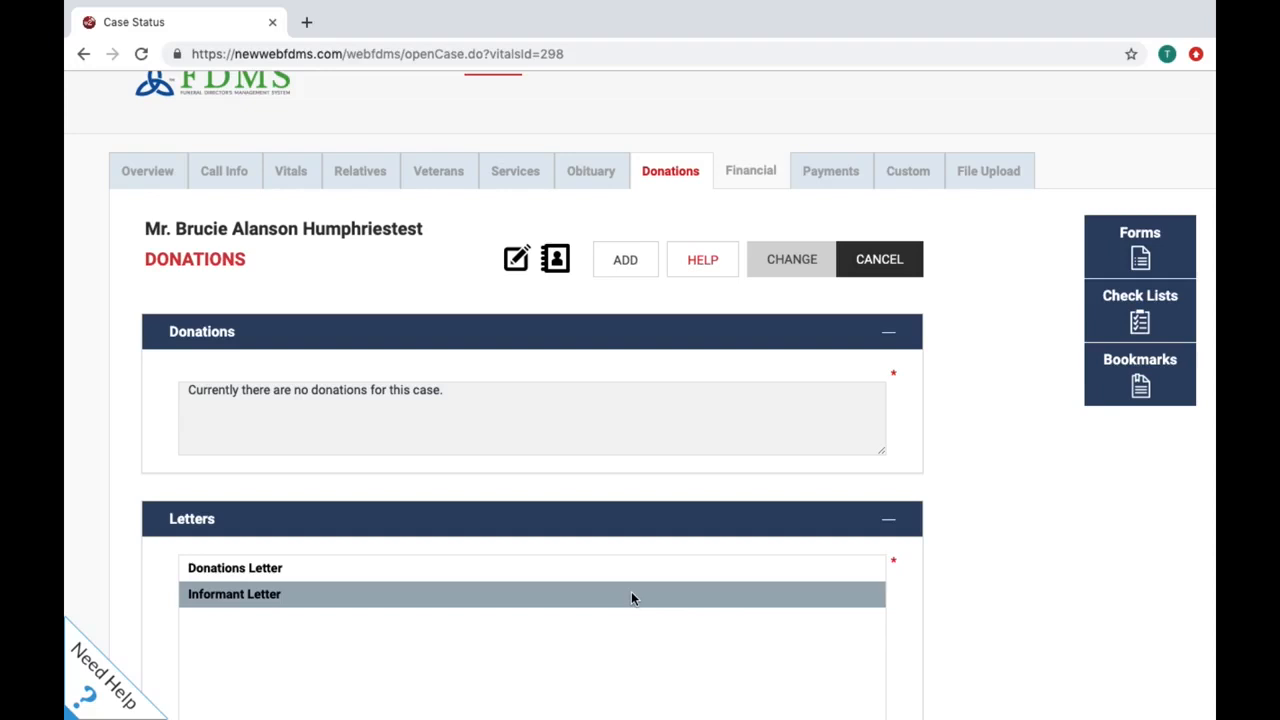
scroll(631, 598, up, 2)
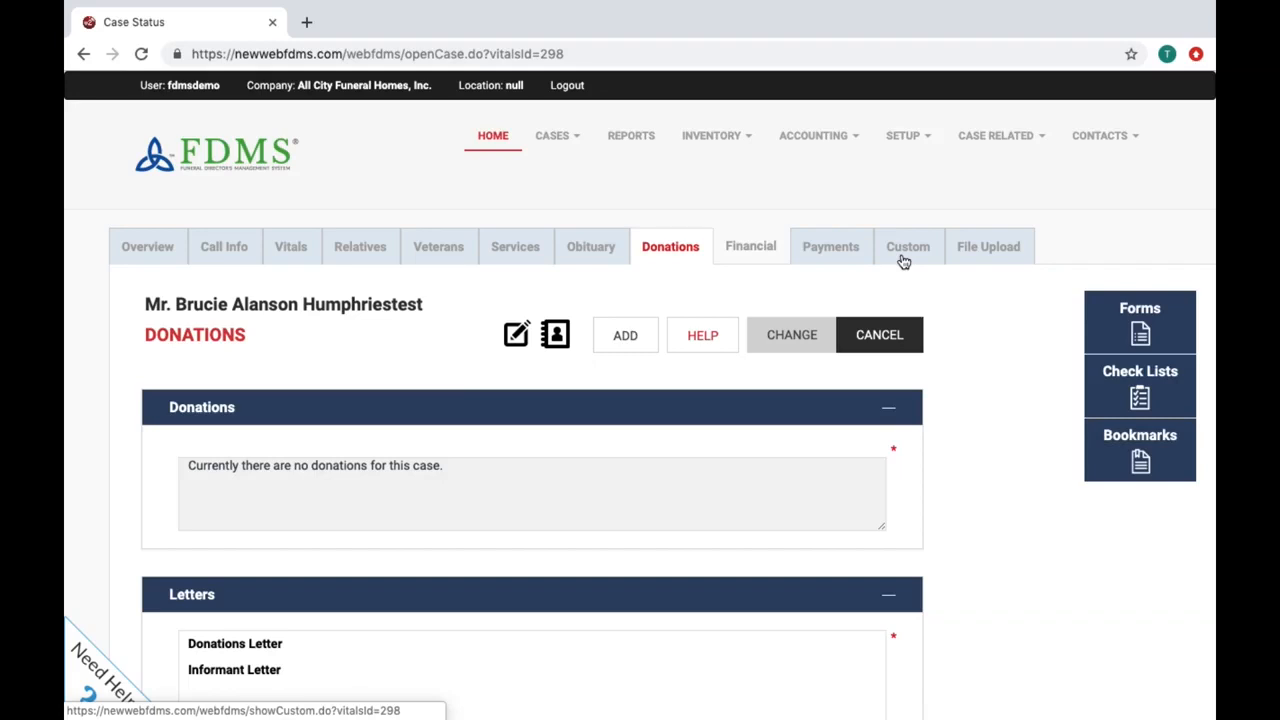
Step: View the case's Upload Files section, with its 20MB limit, and the Historical Files list
click(978, 262)
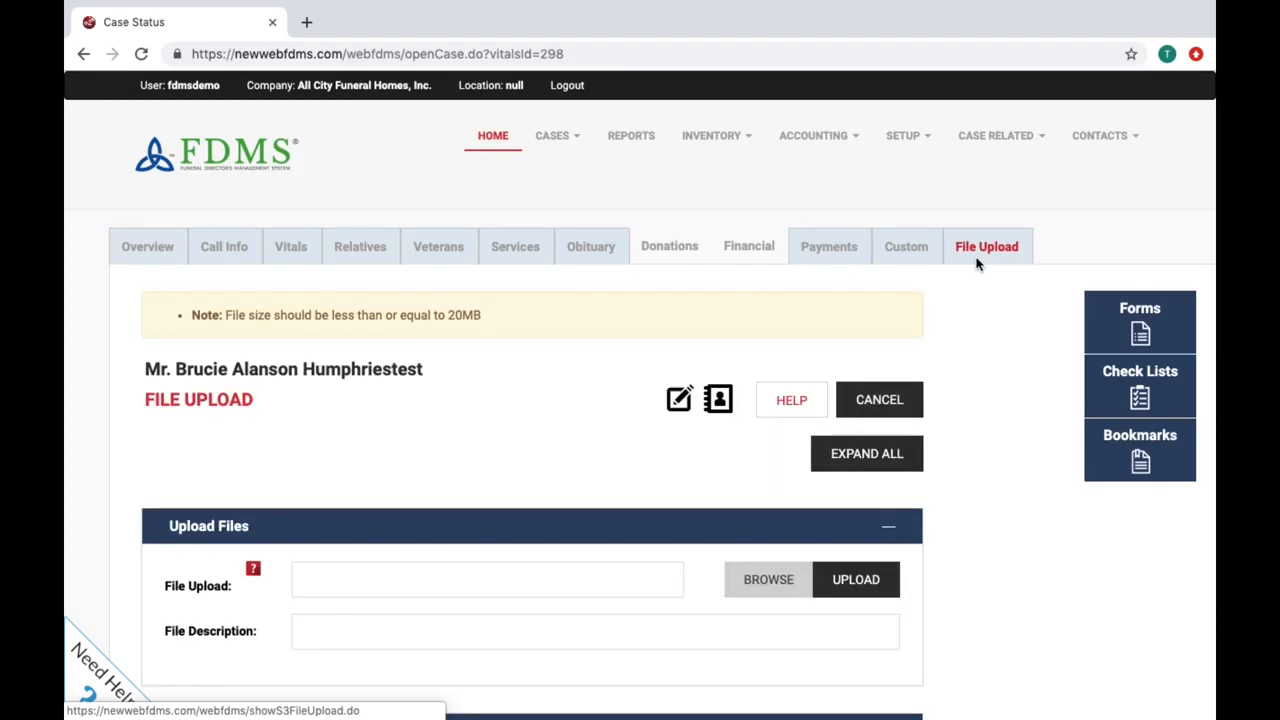
scroll(978, 263, down, 2)
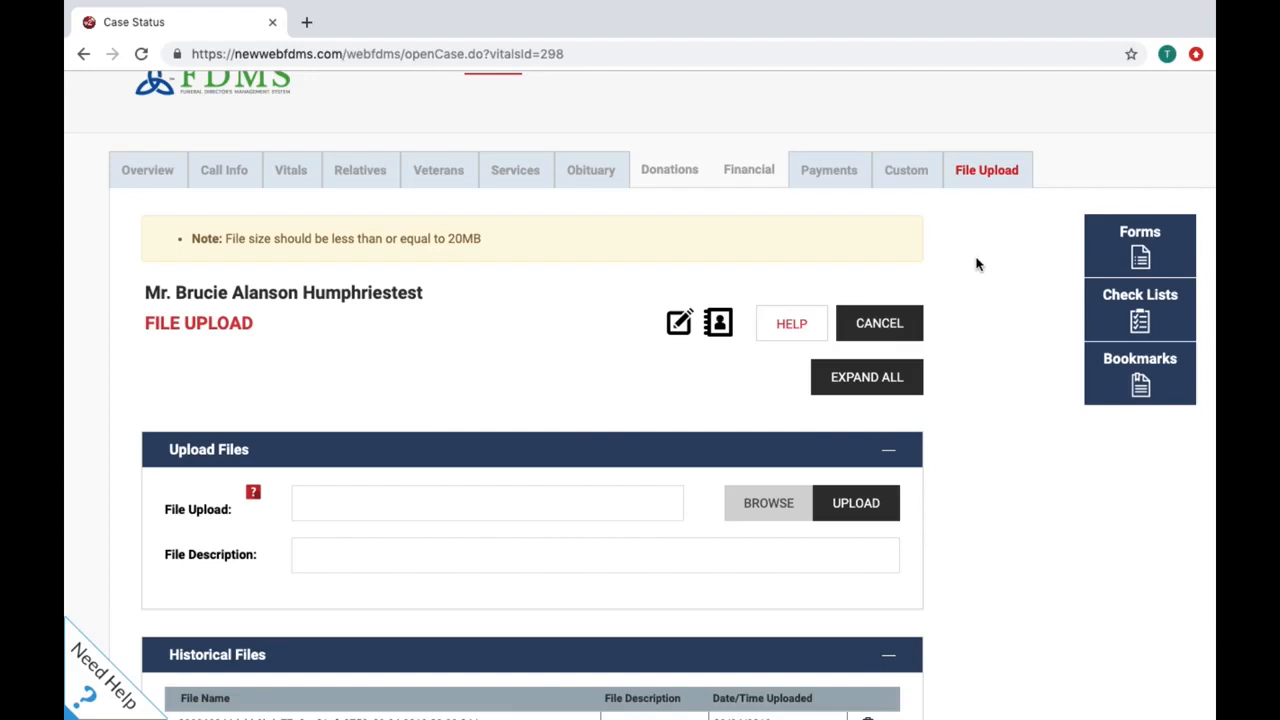
scroll(978, 264, up, 2)
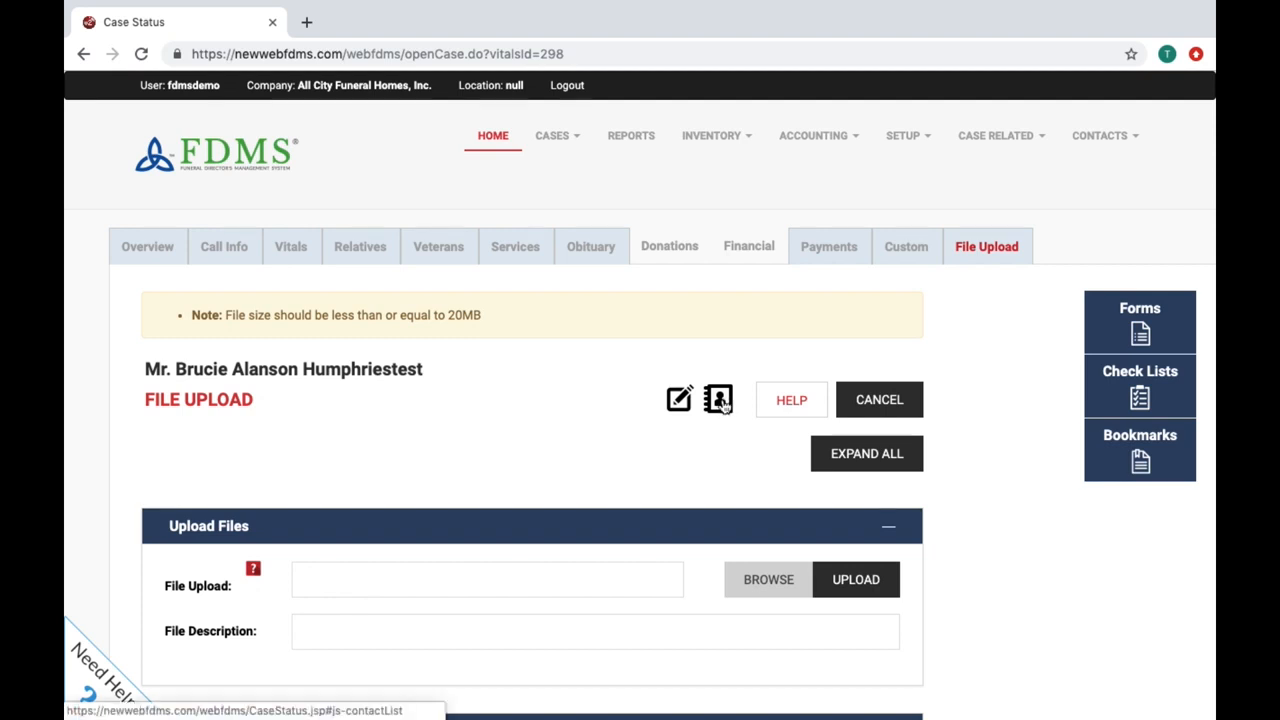
Step: View the case's contacts list and case notes, closing each afterwards
click(720, 401)
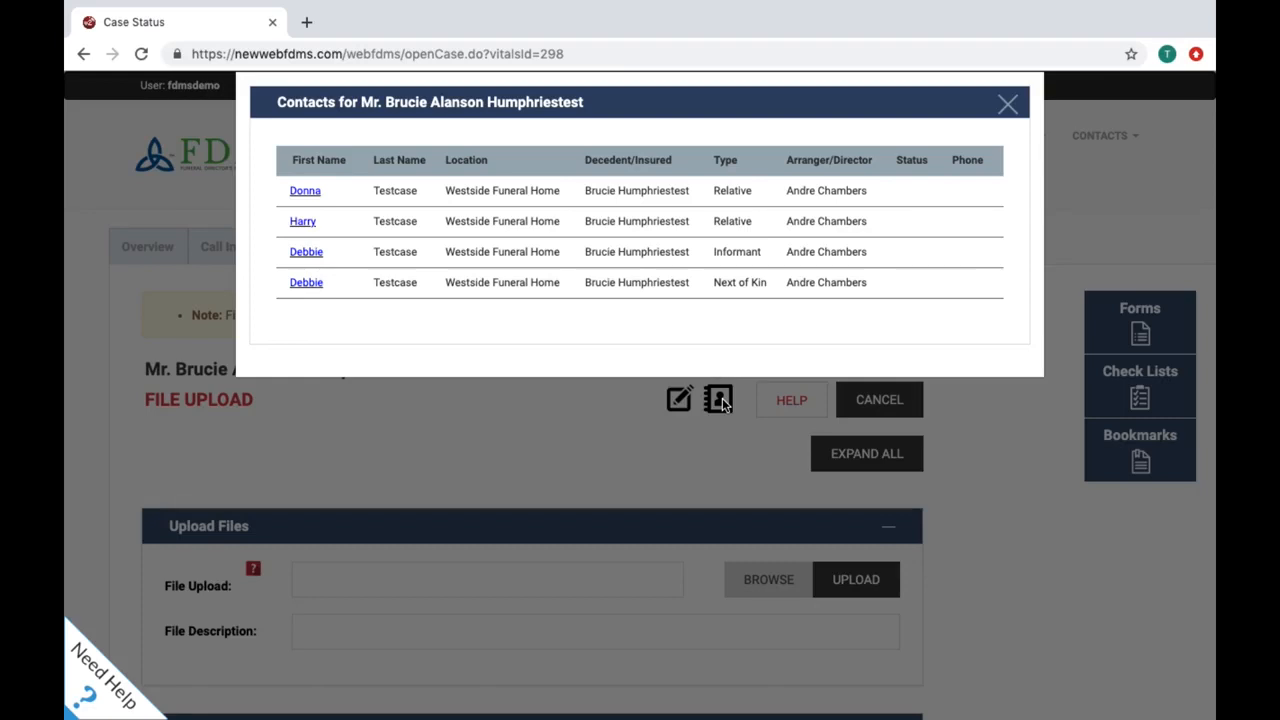
click(723, 404)
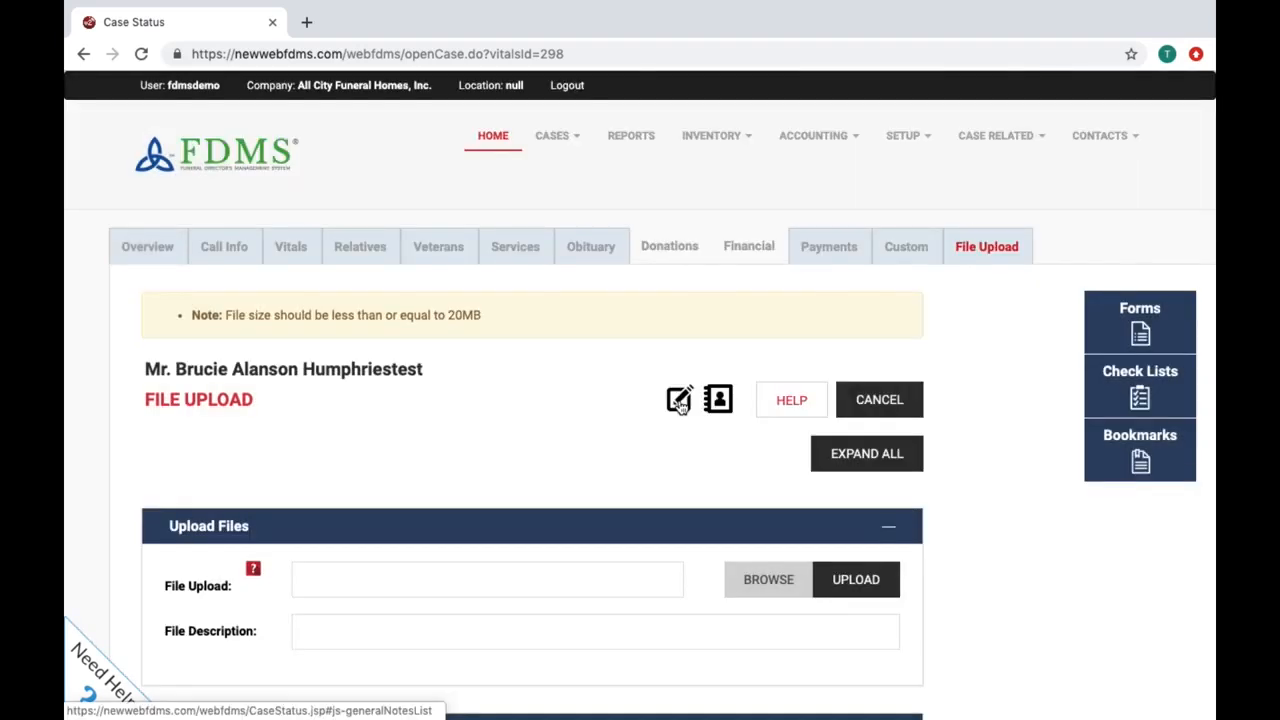
click(679, 400)
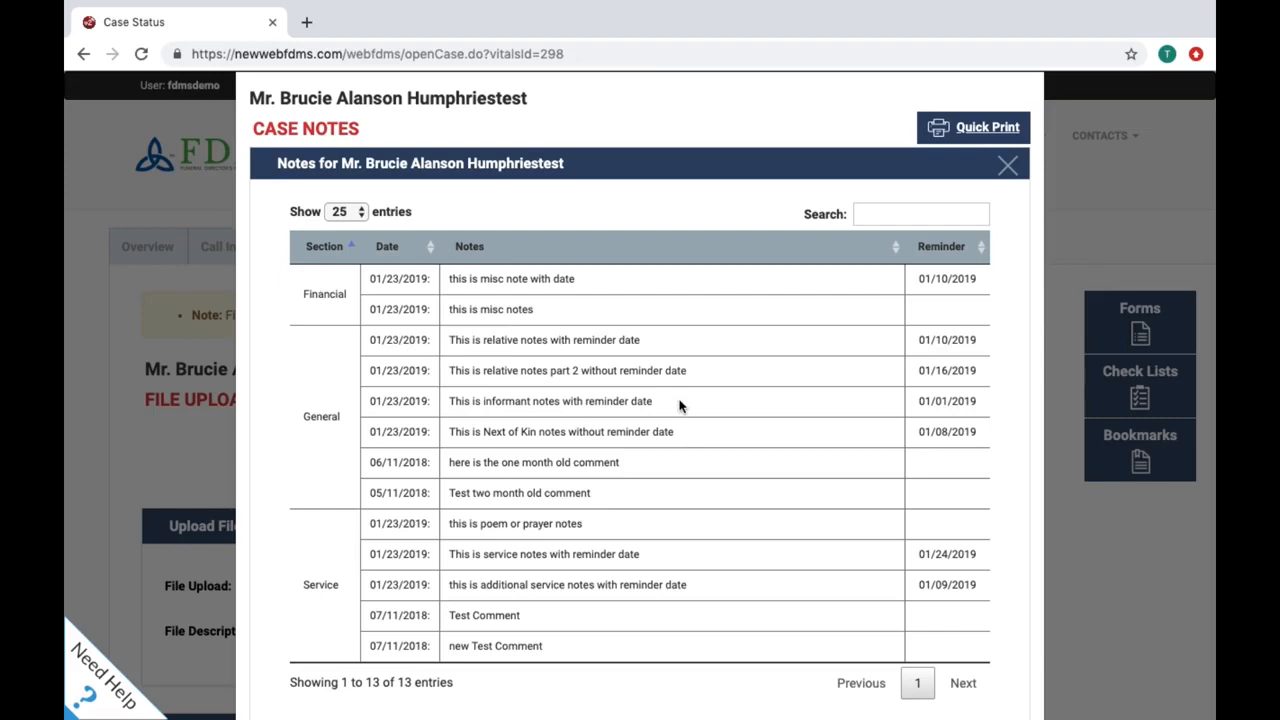
key(Escape)
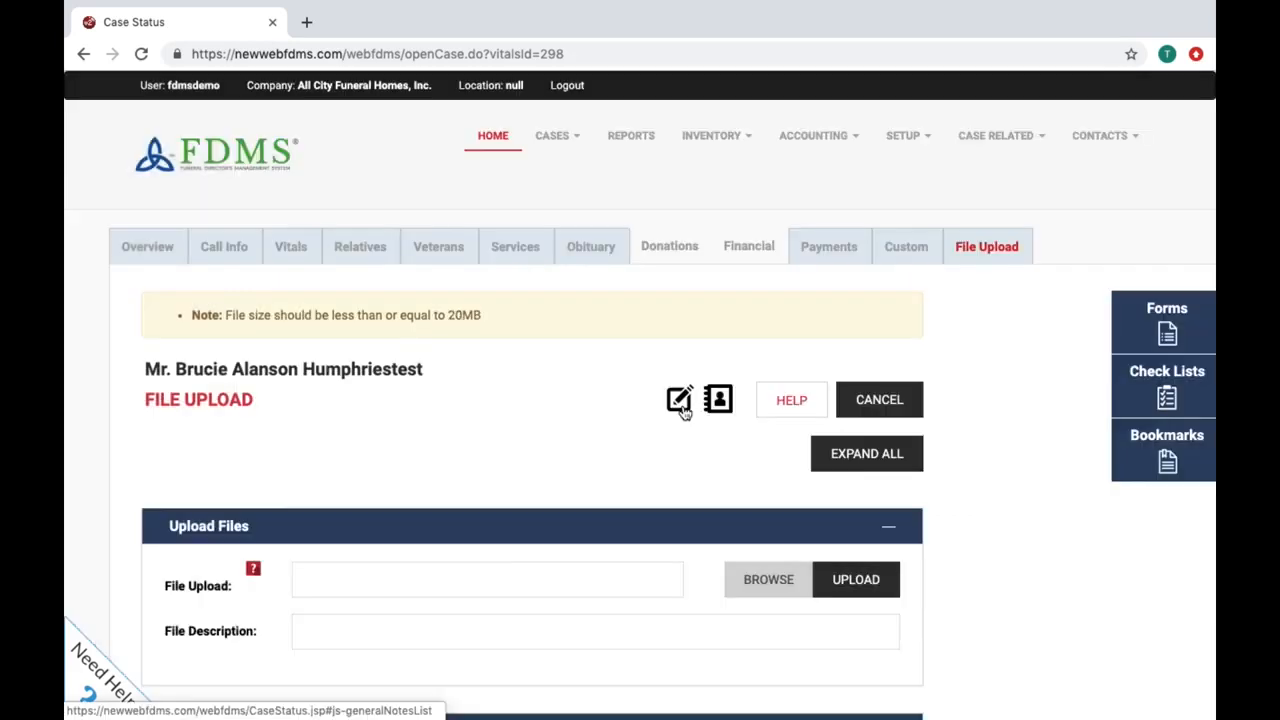
click(1127, 328)
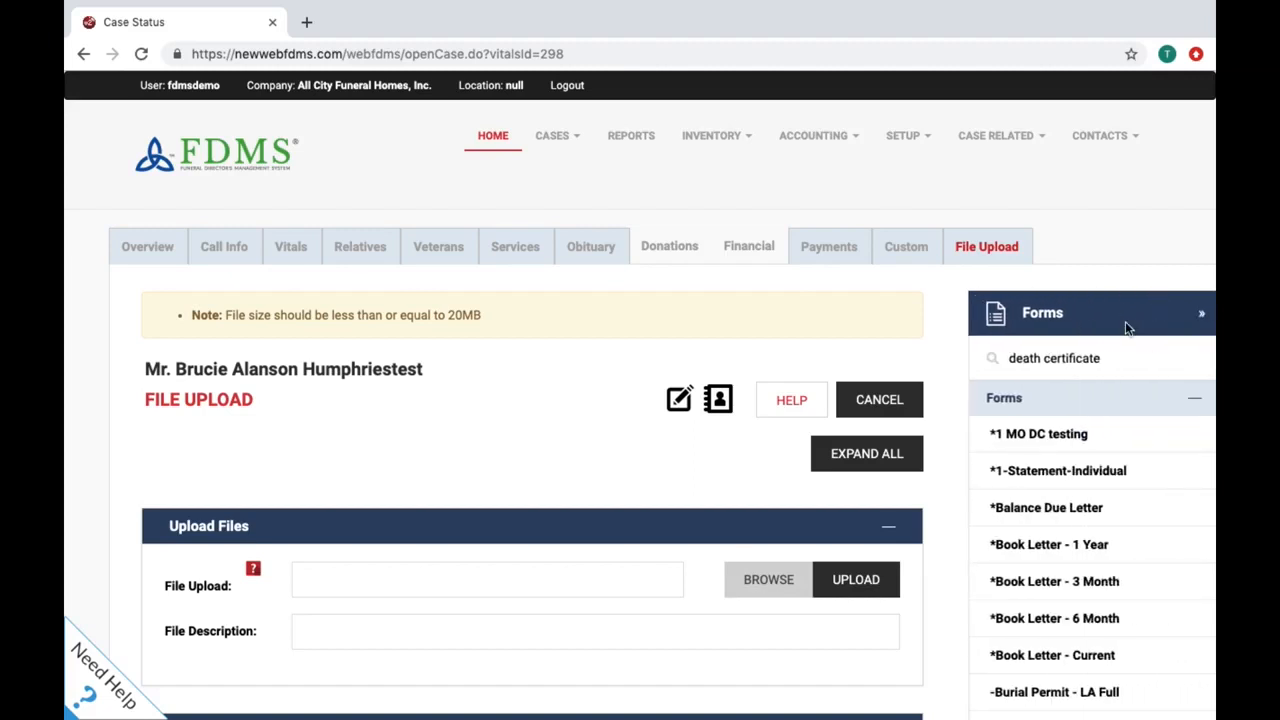
scroll(1126, 599, down, 3)
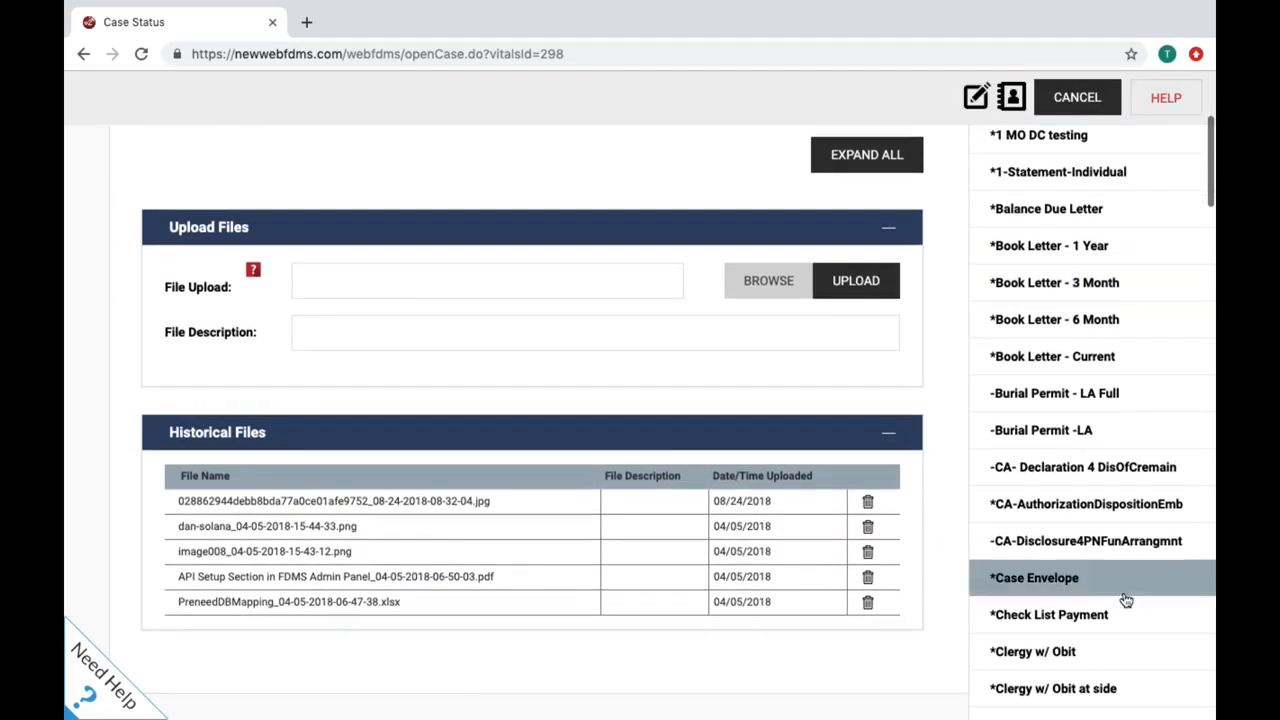
scroll(1126, 599, up, 3)
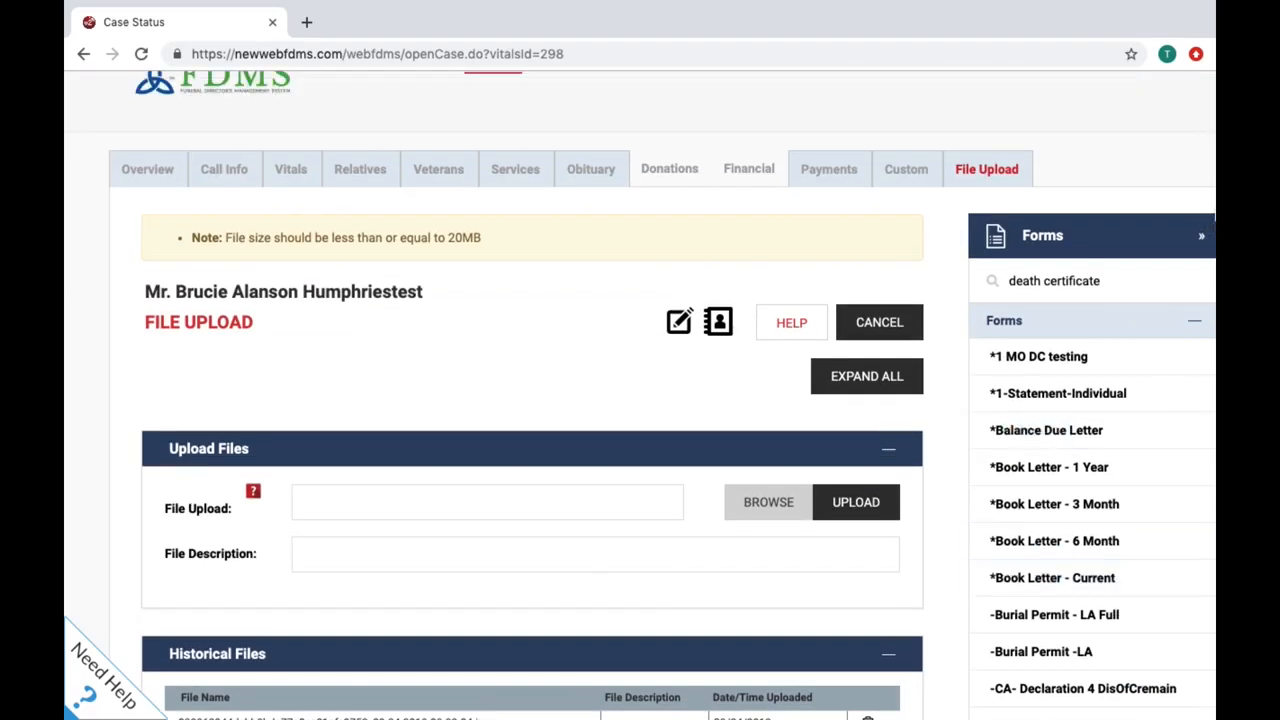
click(1201, 236)
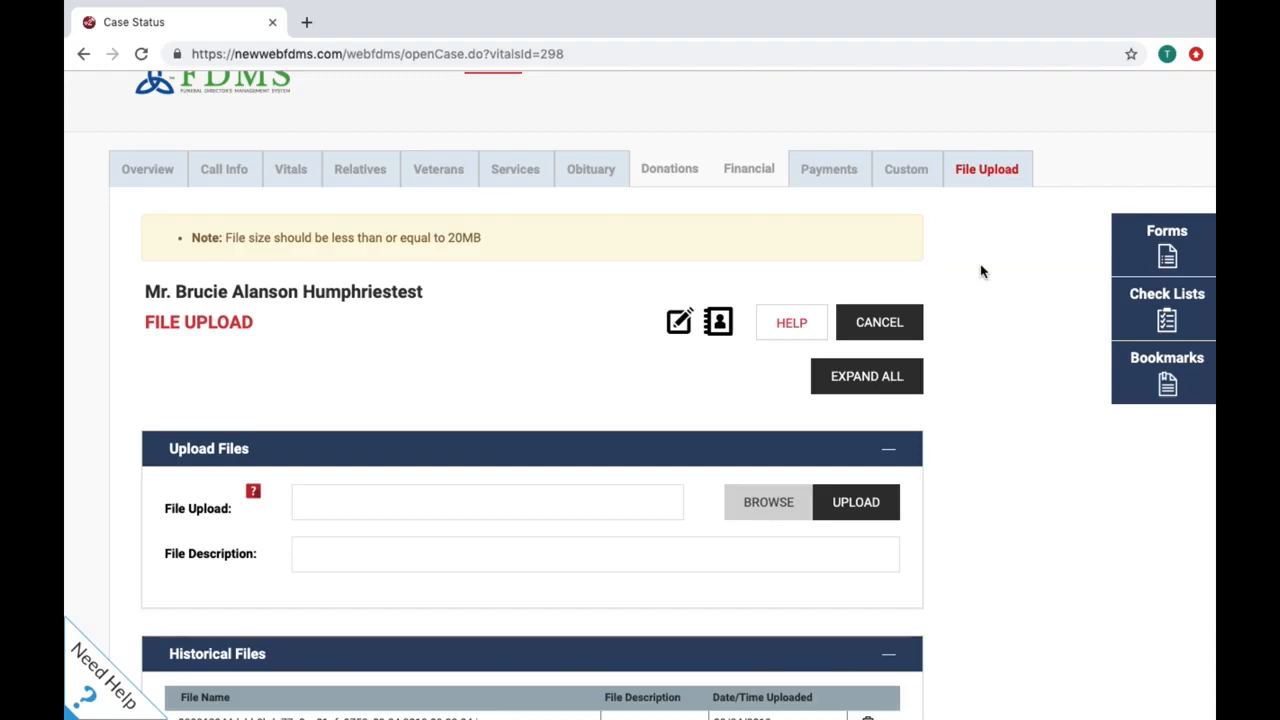
click(1170, 255)
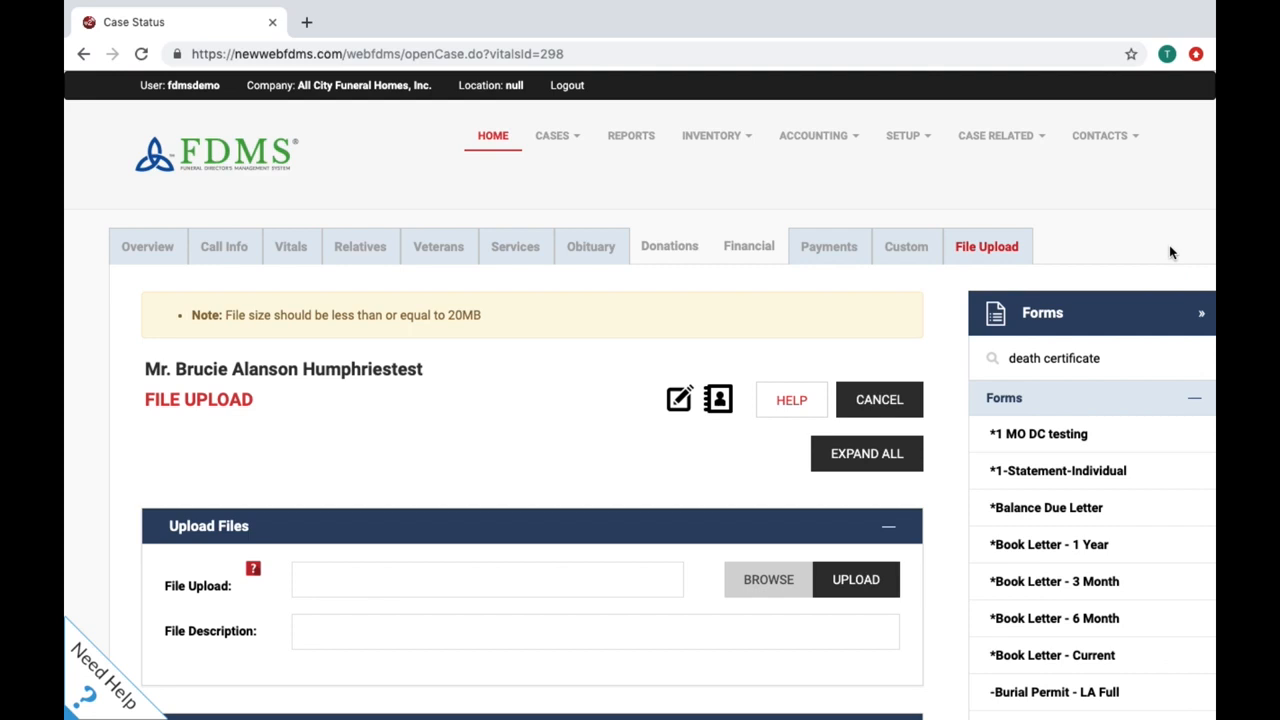
click(1200, 313)
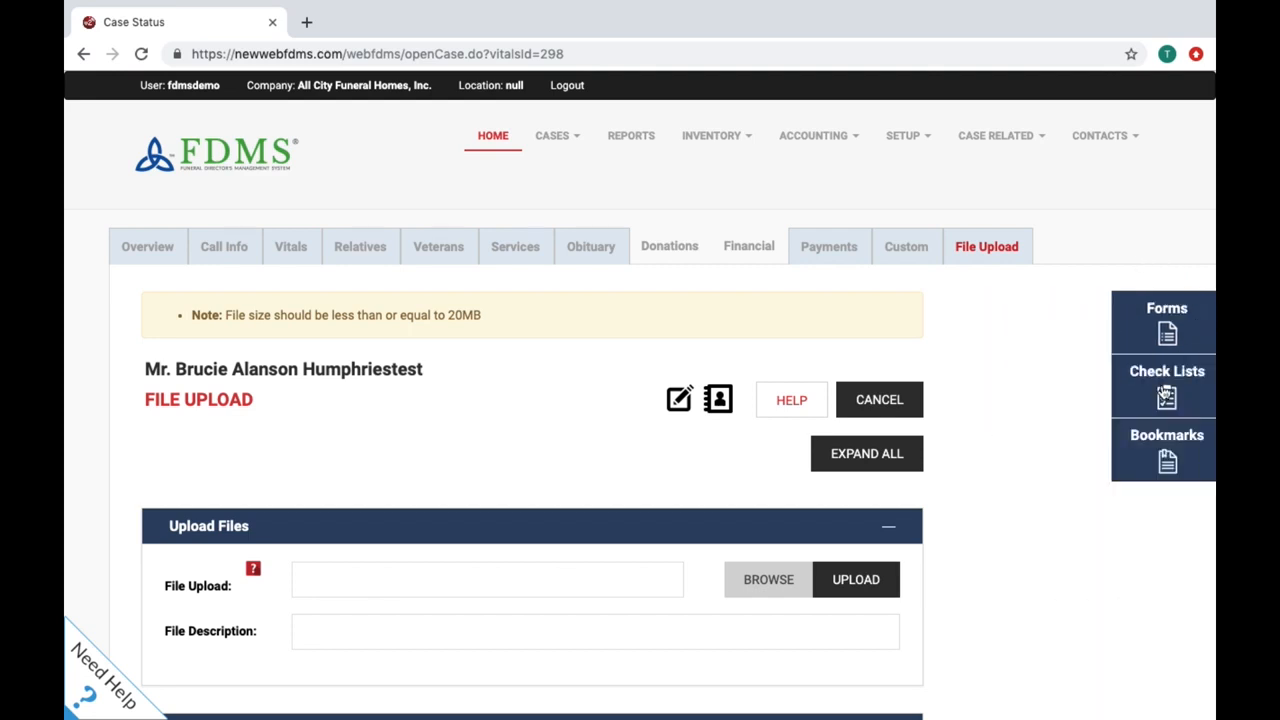
click(1166, 396)
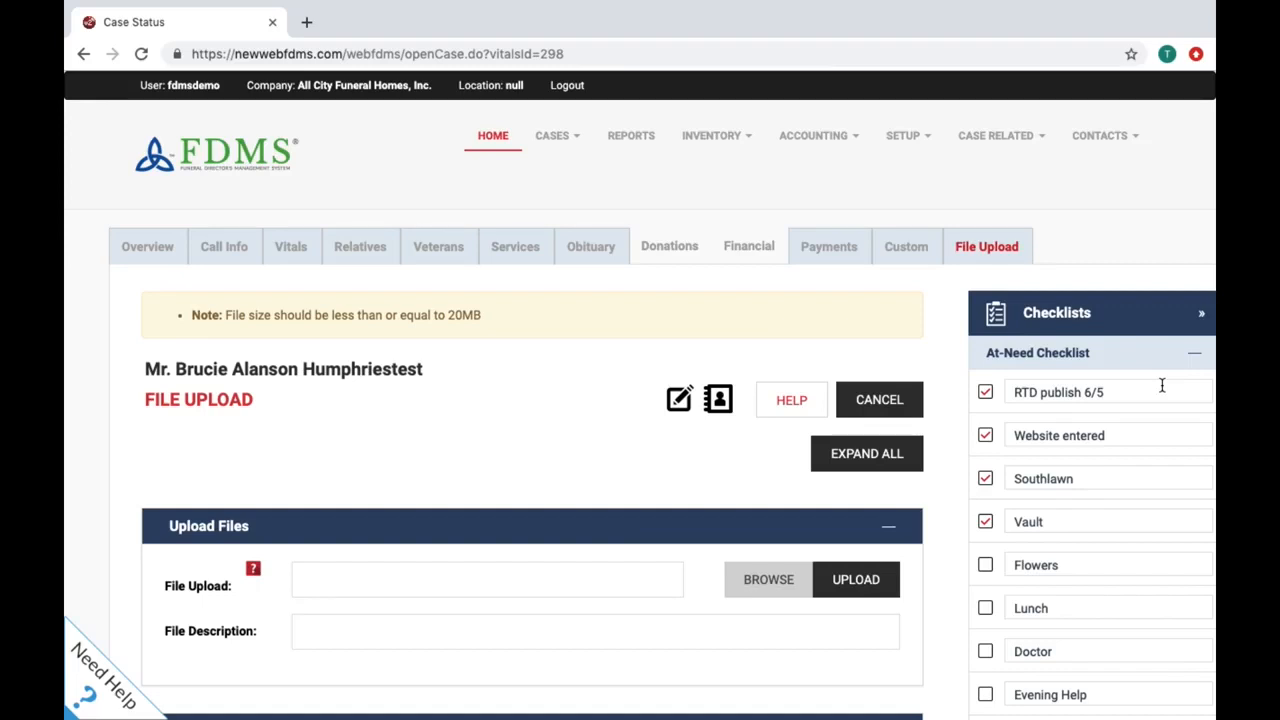
scroll(1162, 385, down, 4)
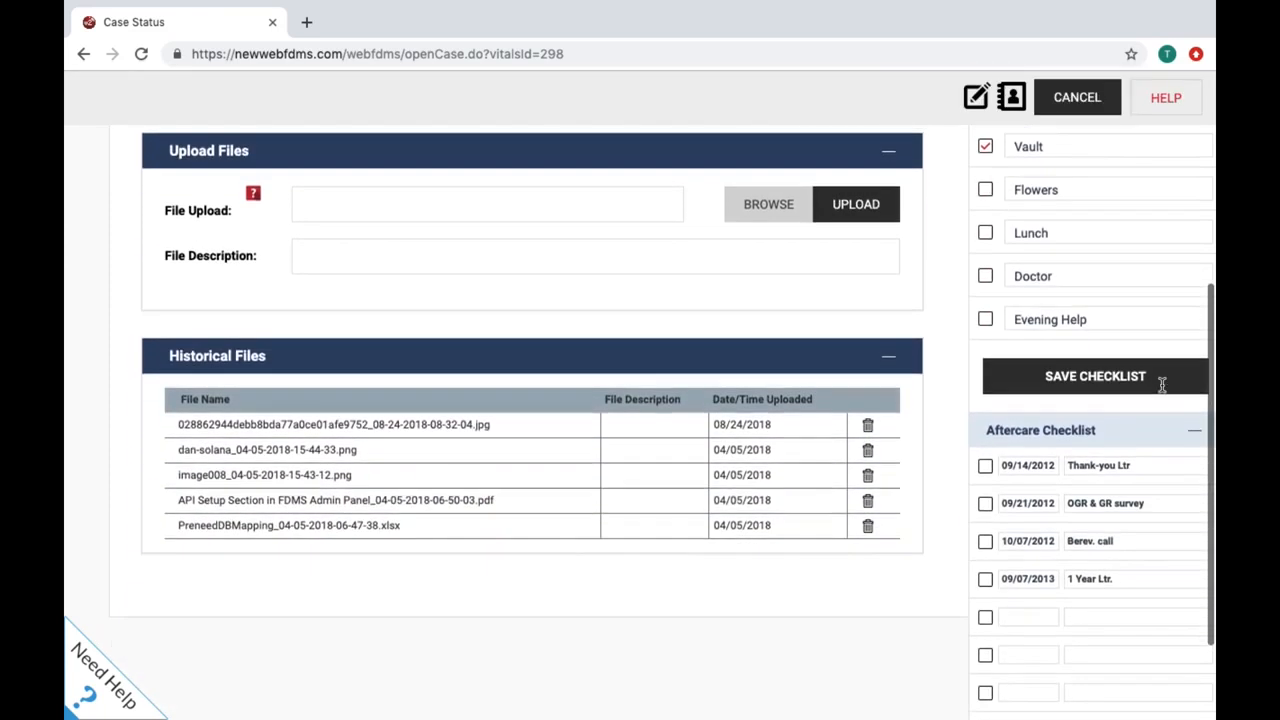
scroll(1163, 388, up, 3)
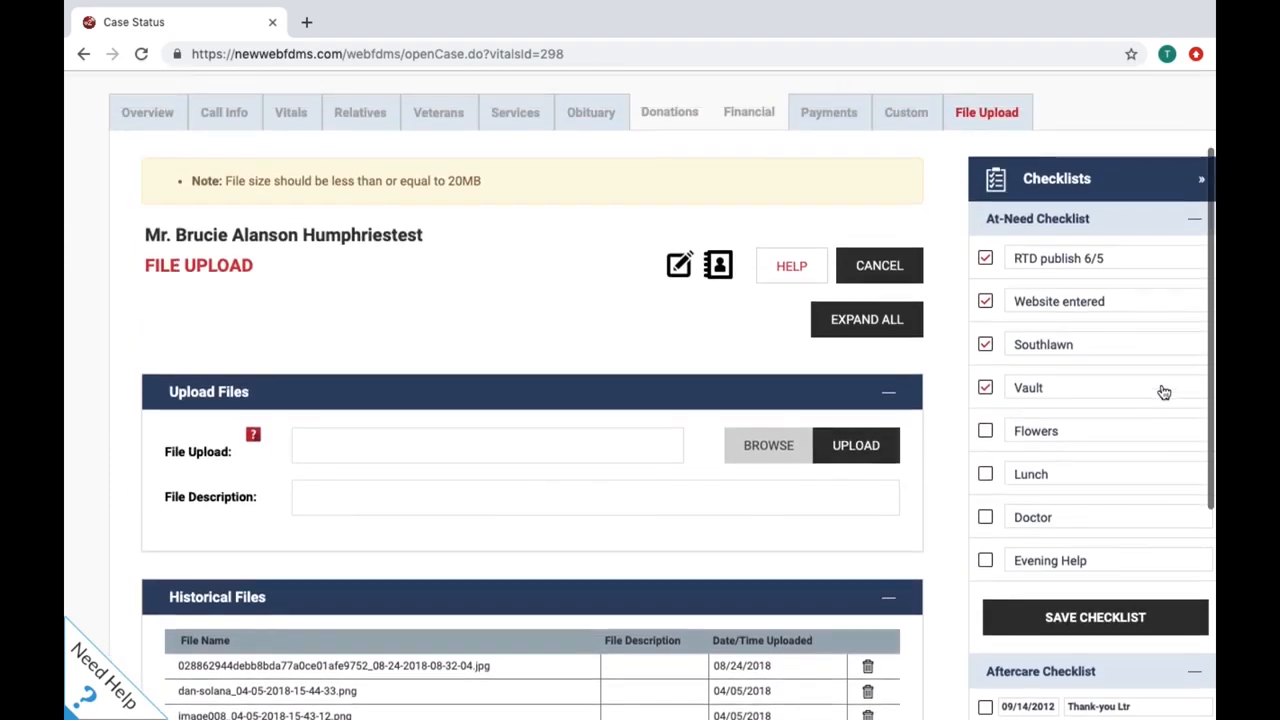
scroll(1164, 392, up, 1)
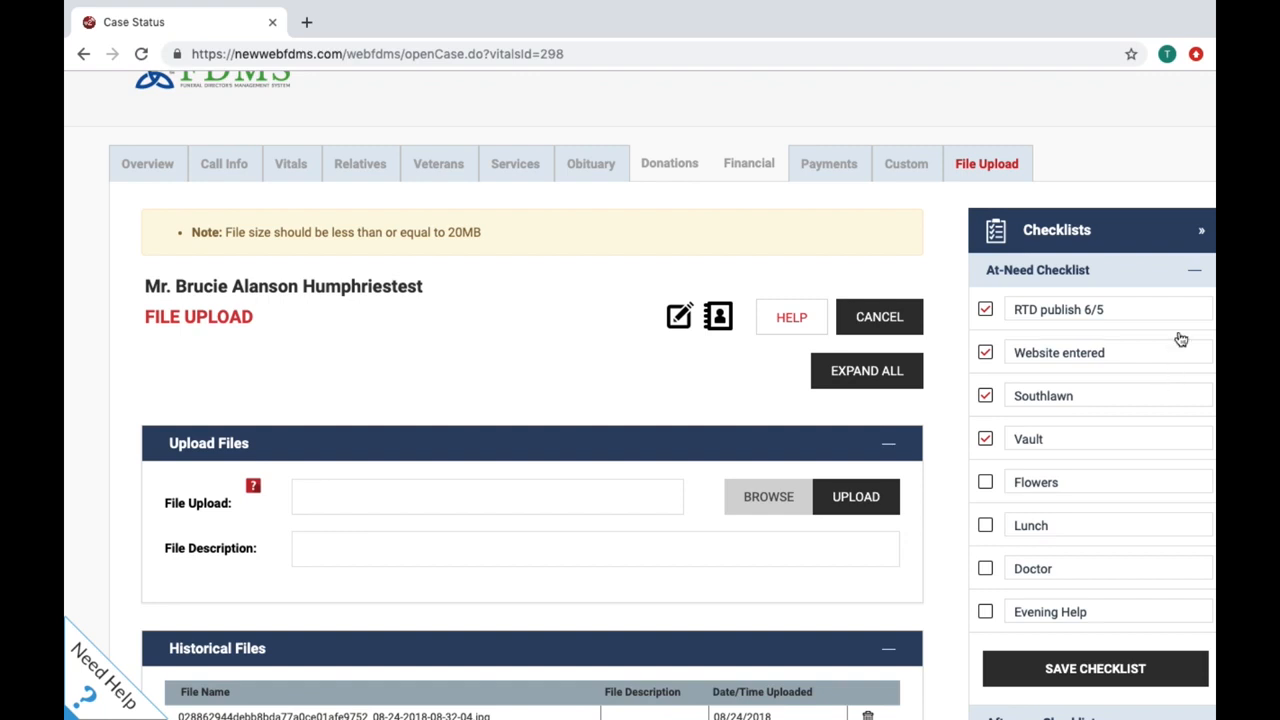
click(1203, 238)
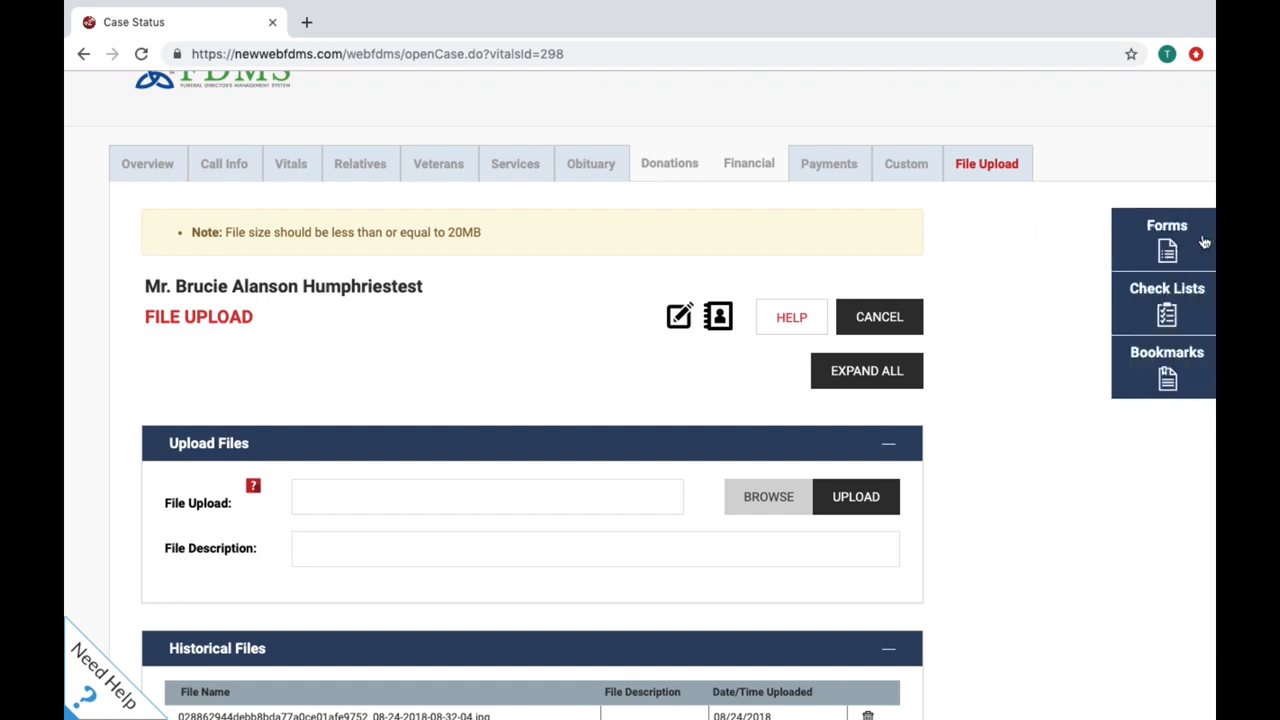
Step: Show the web bookmarks list, then collapse it again
click(1170, 360)
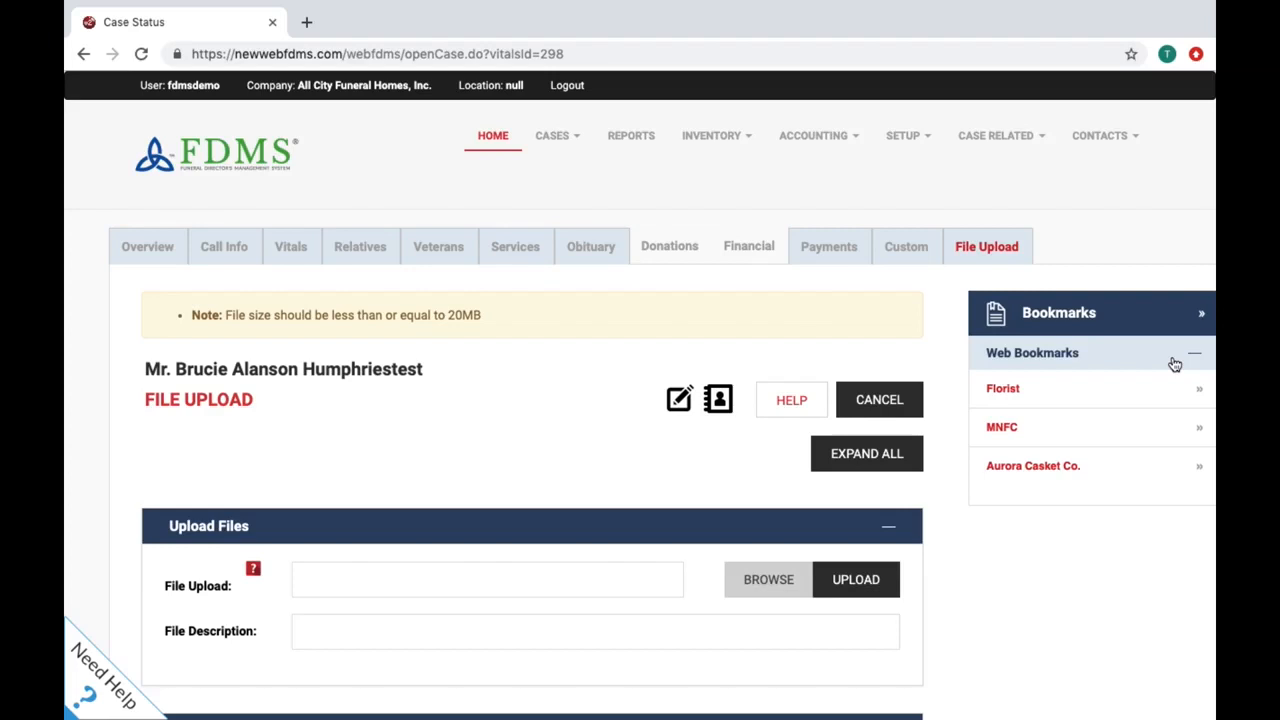
click(1203, 311)
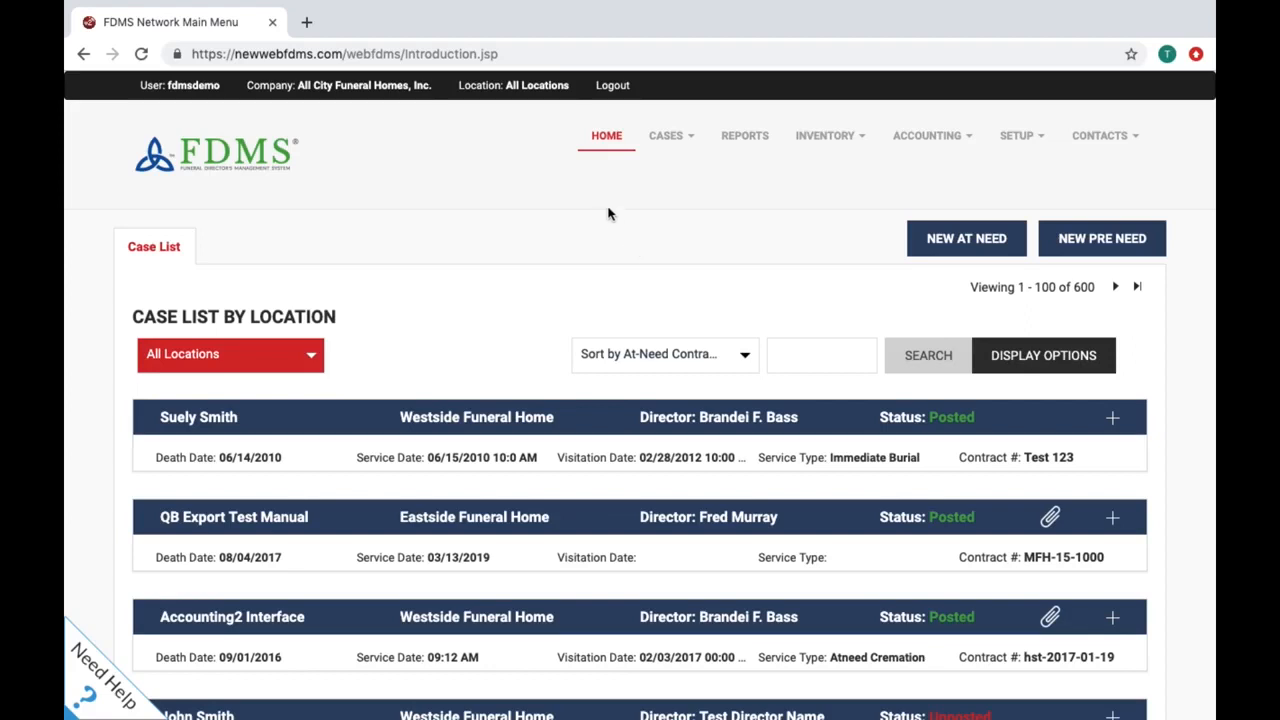
Step: Start a new at-need case with contract 12473 and reach its First Call Information fields
click(610, 140)
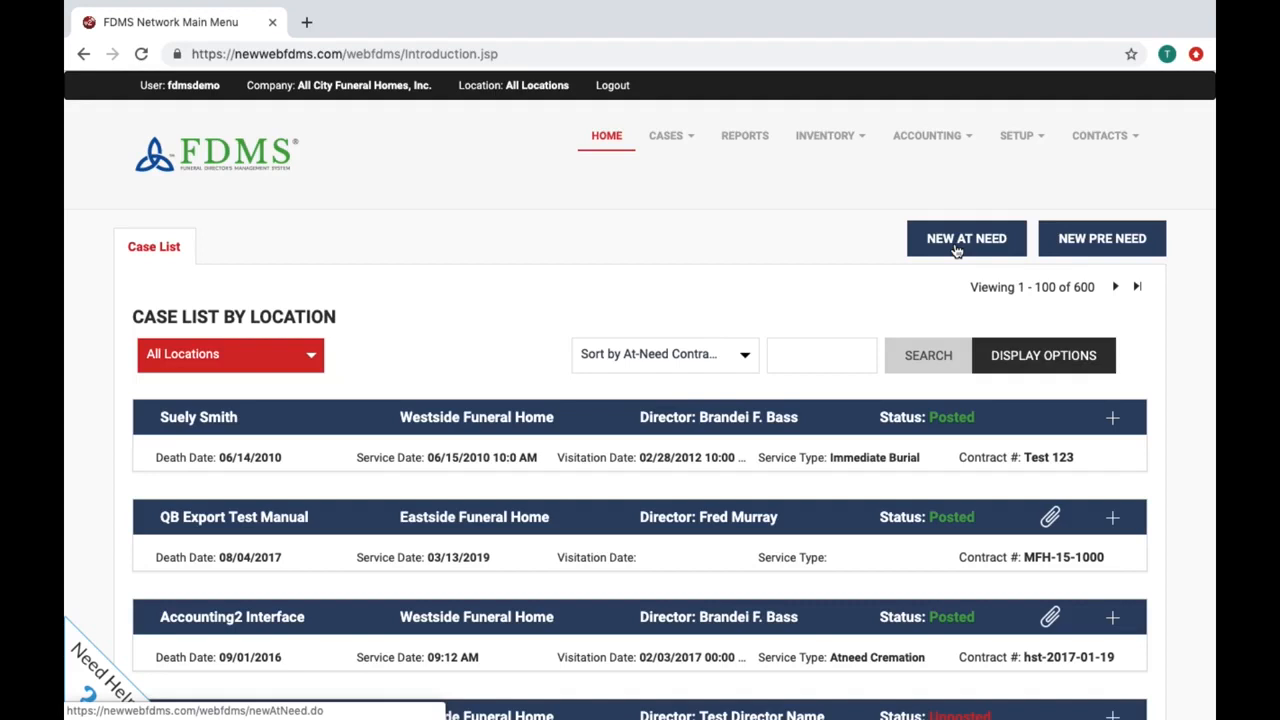
click(957, 245)
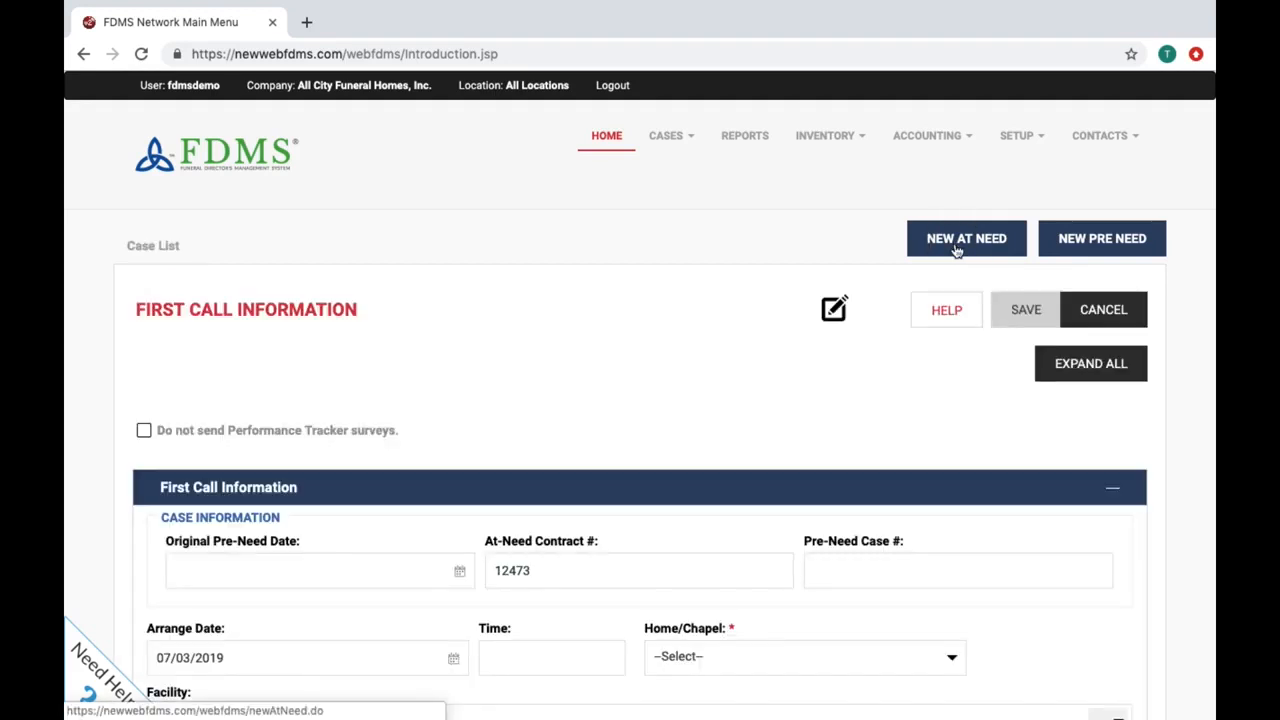
scroll(957, 250, down, 5)
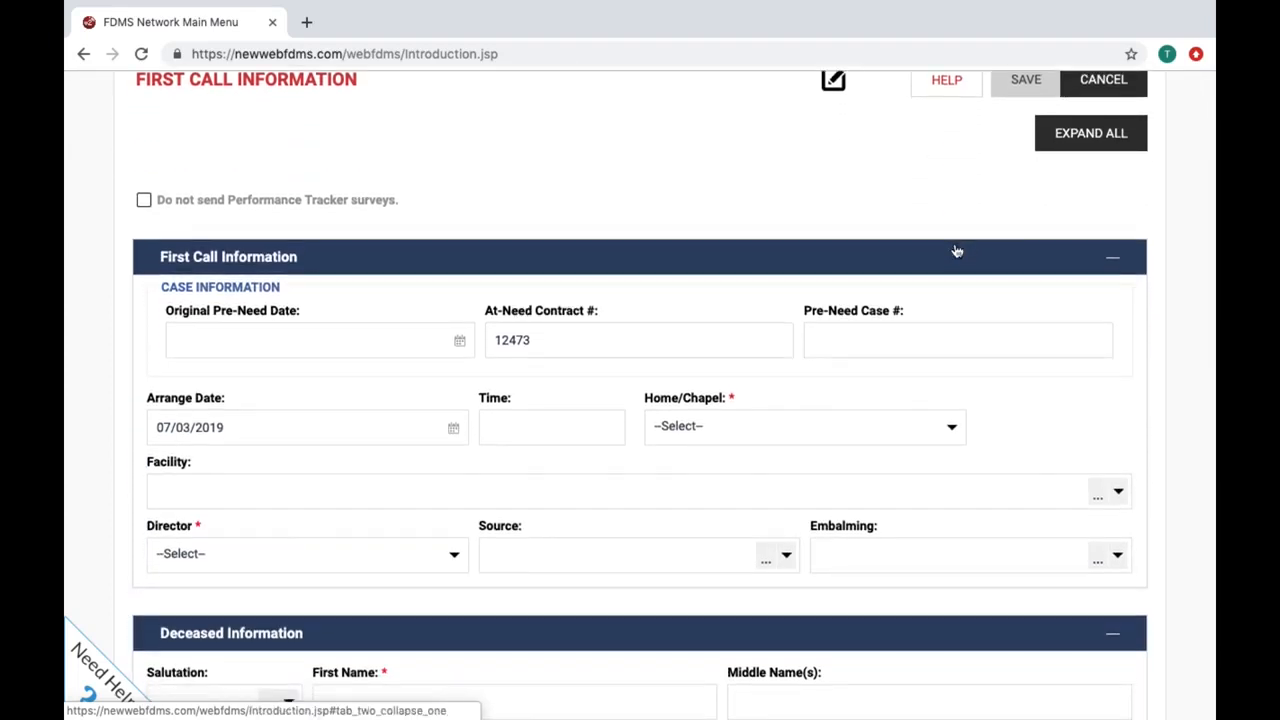
scroll(957, 251, down, 3)
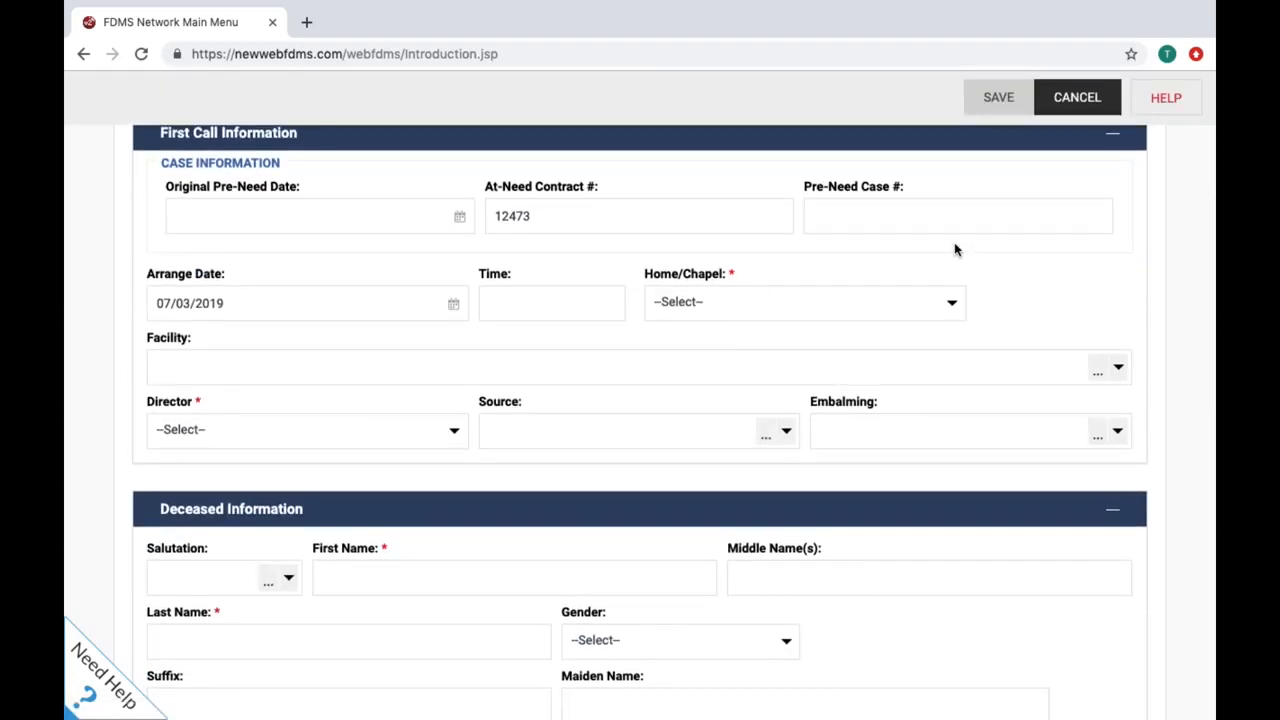
Step: Set the home to Eastside Funeral Home, assign the director, and enter the deceased's first and last name
click(953, 307)
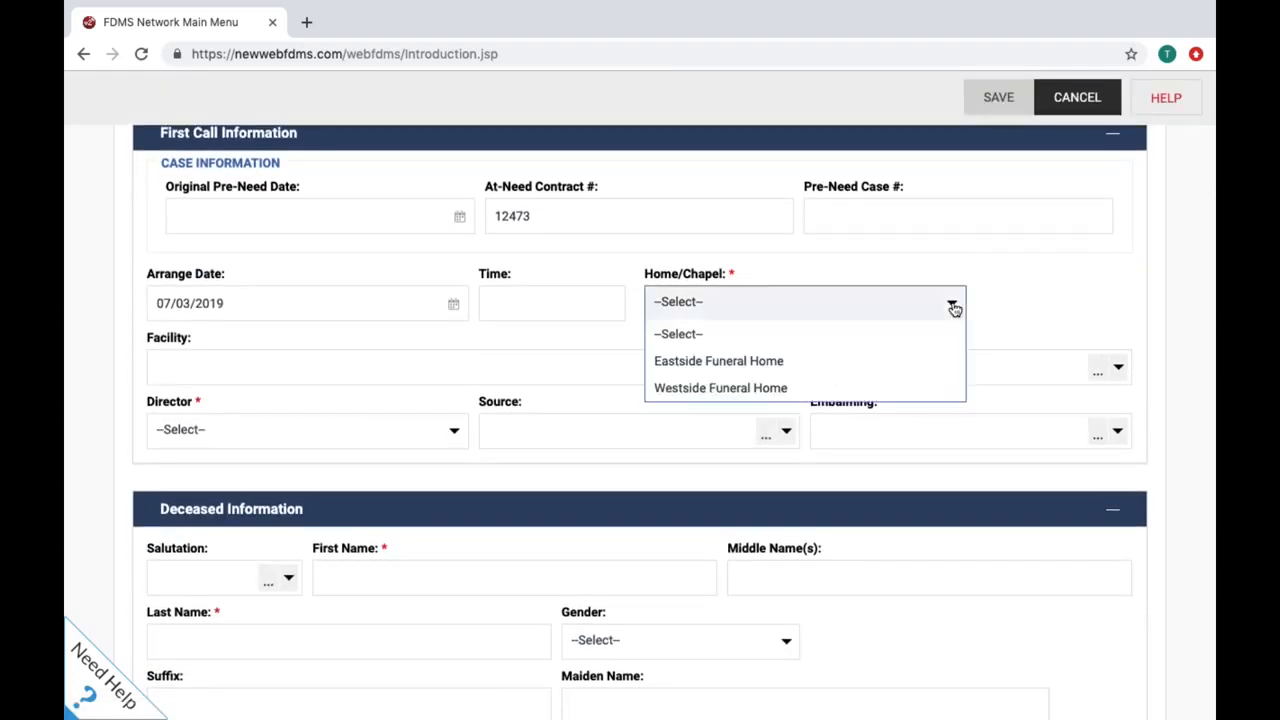
click(946, 360)
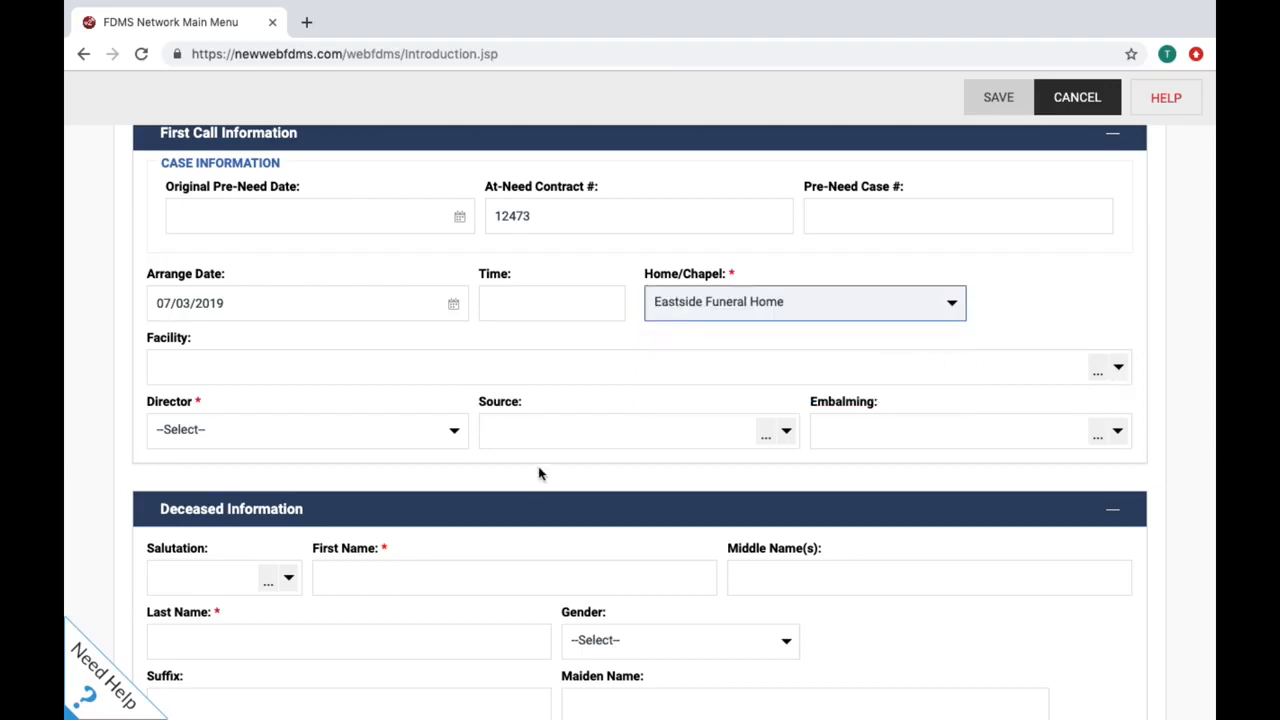
click(457, 433)
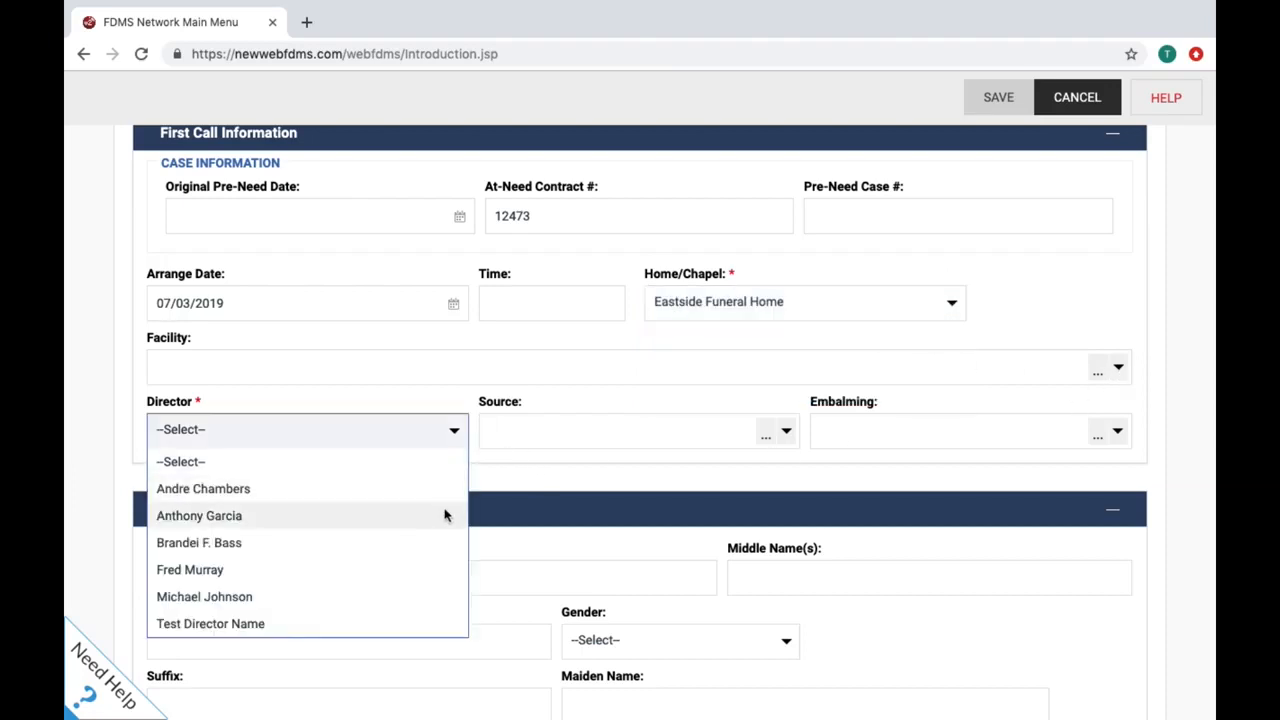
click(443, 542)
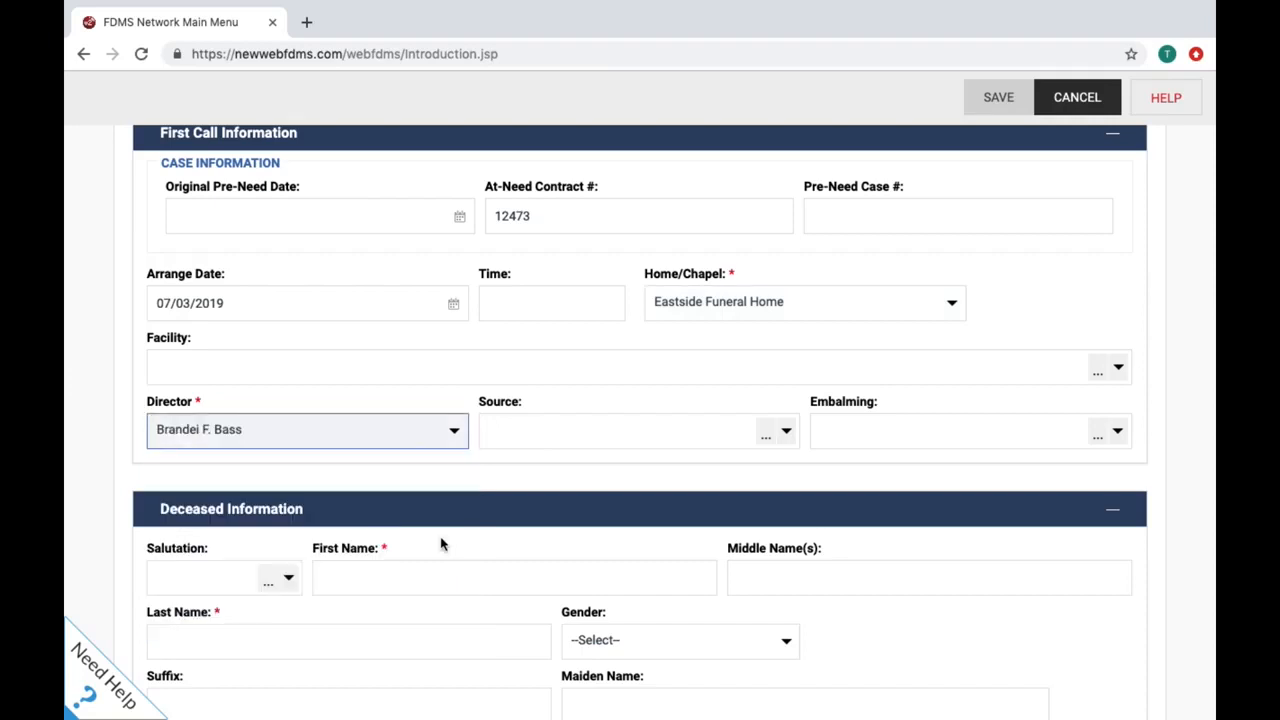
click(437, 576)
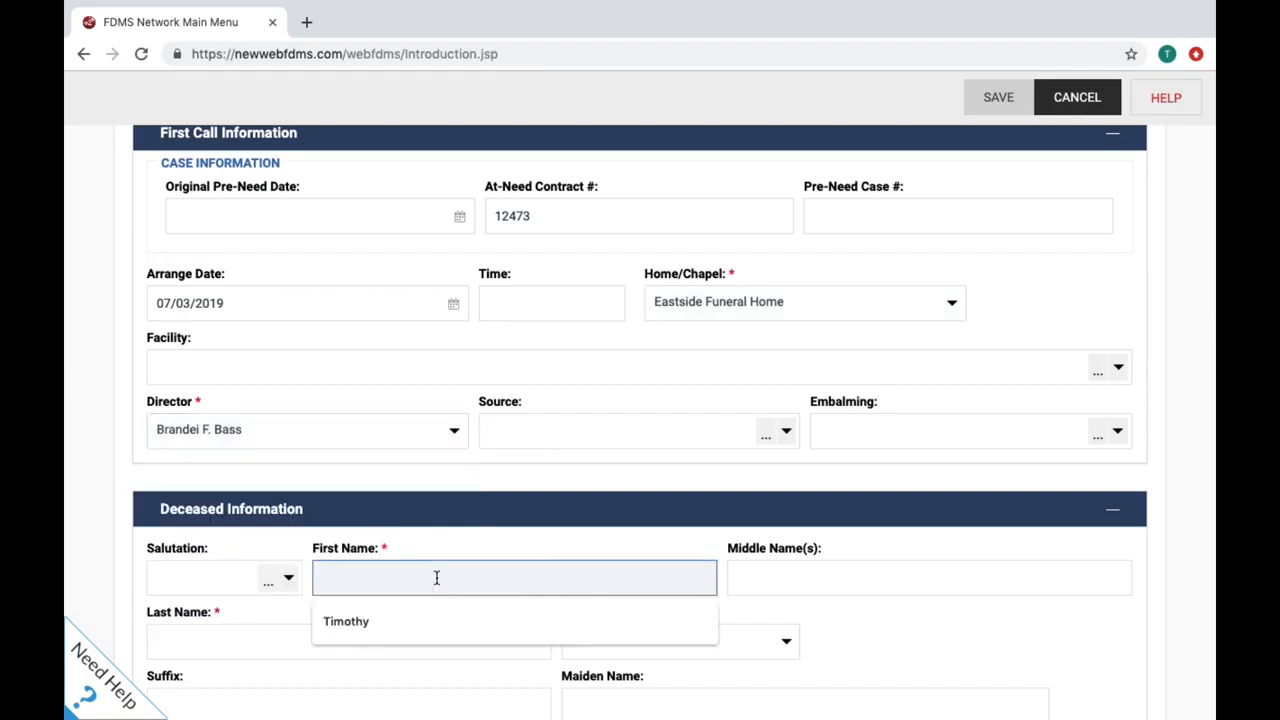
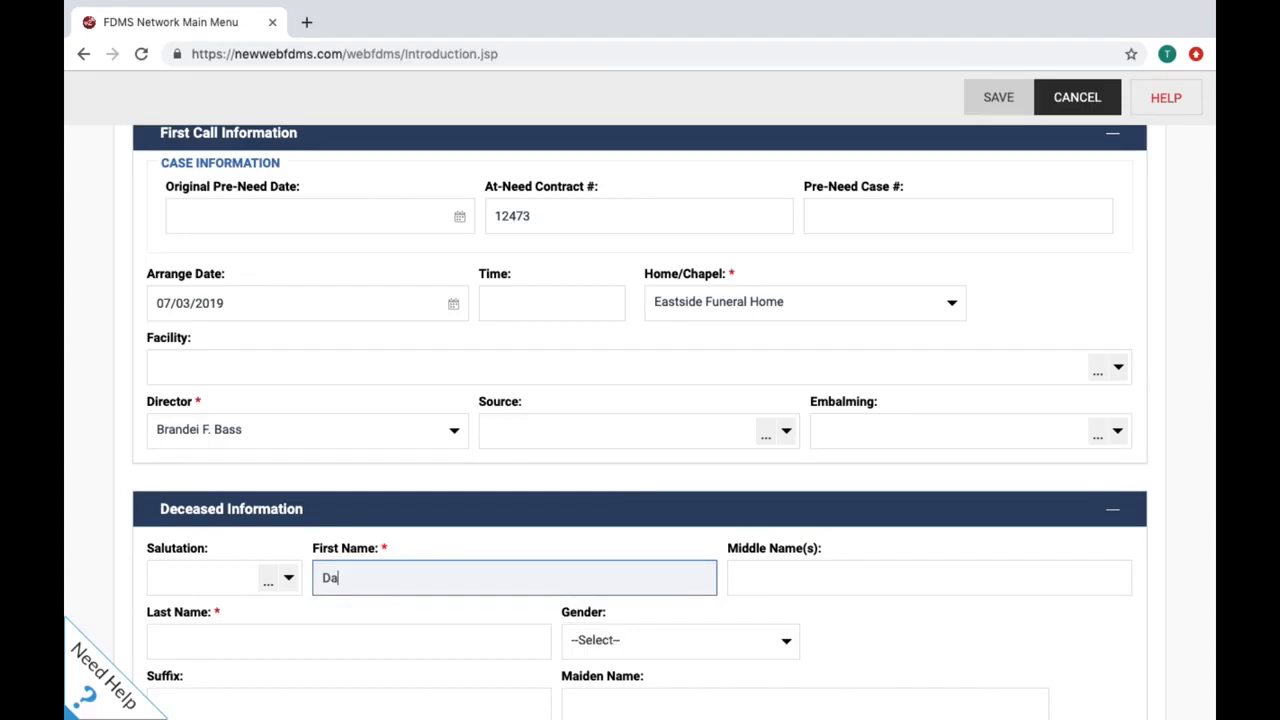
key(Tab)
key(Tab)
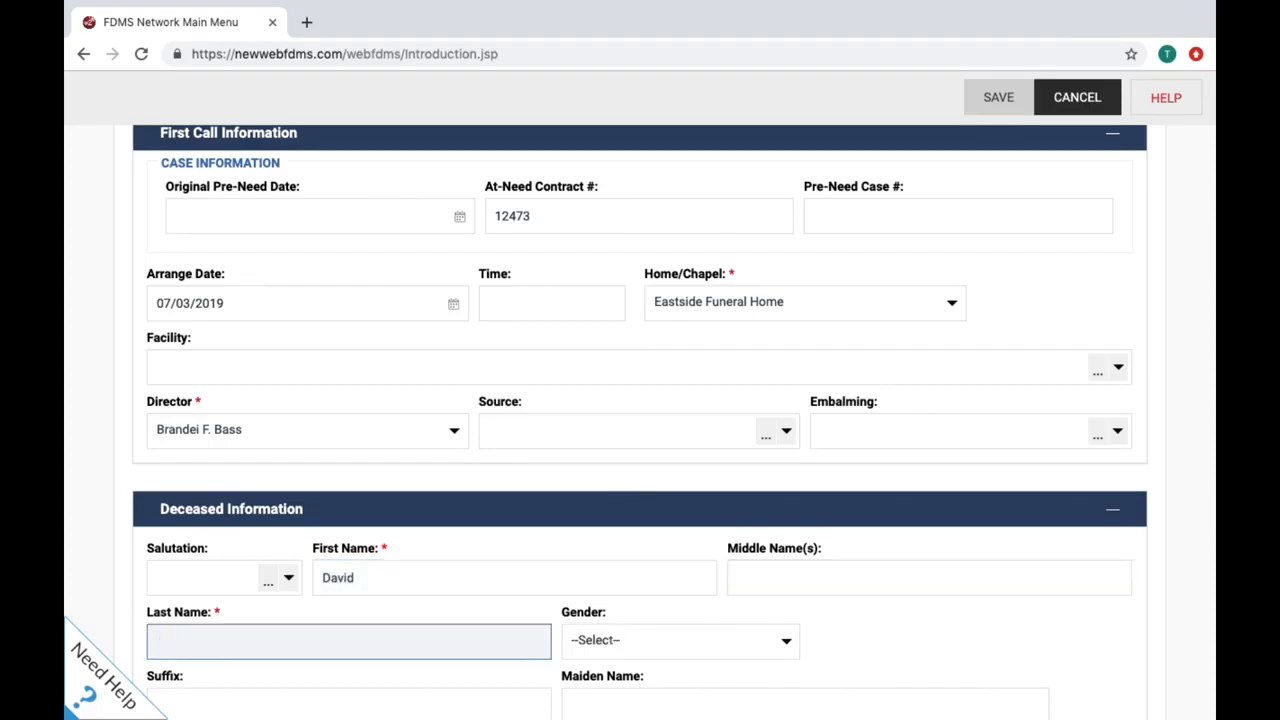
Step: Fill the memorial name, insert the deceased's quoted nickname before the last name, and save
scroll(246, 633, down, 5)
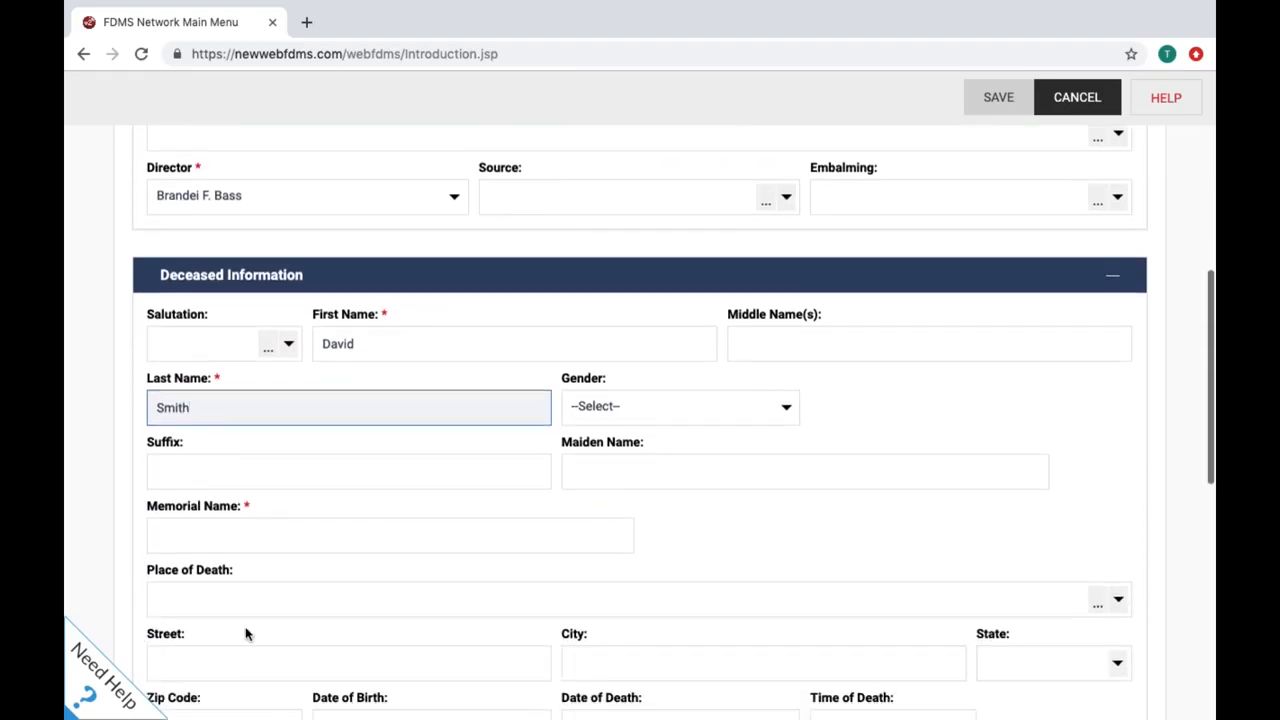
click(282, 531)
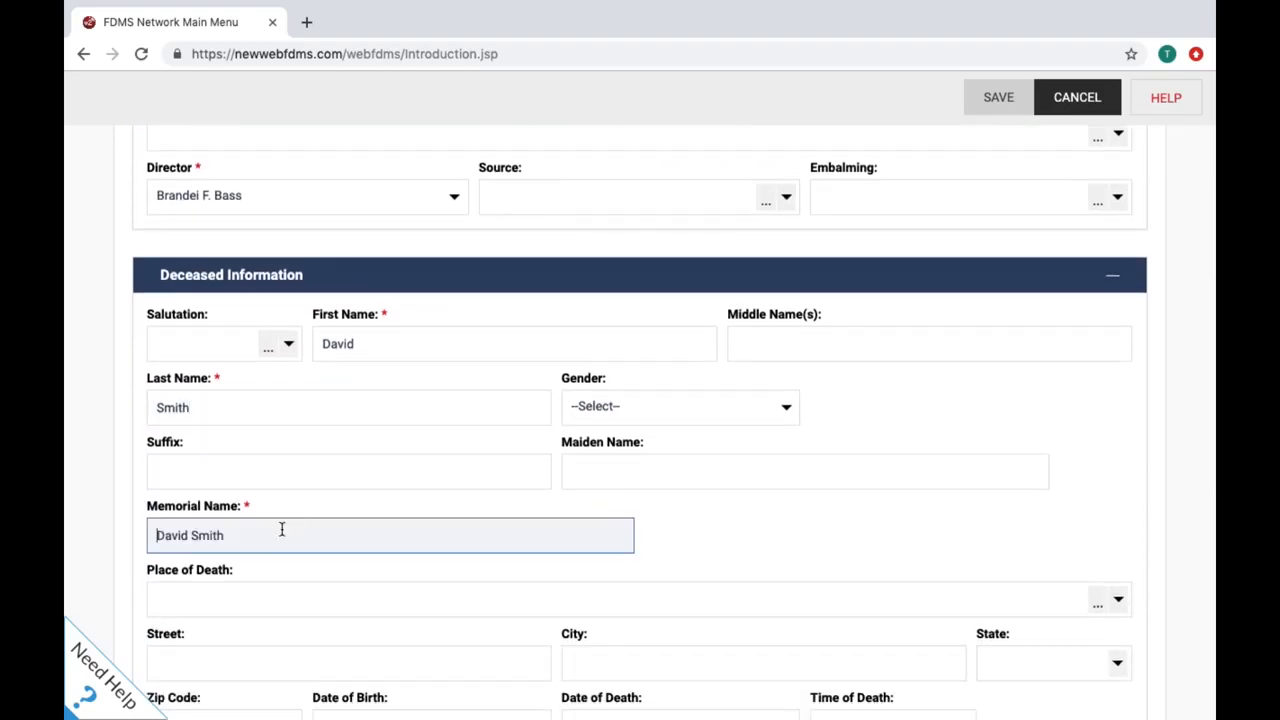
click(190, 535)
text("Smitty")
click(1000, 96)
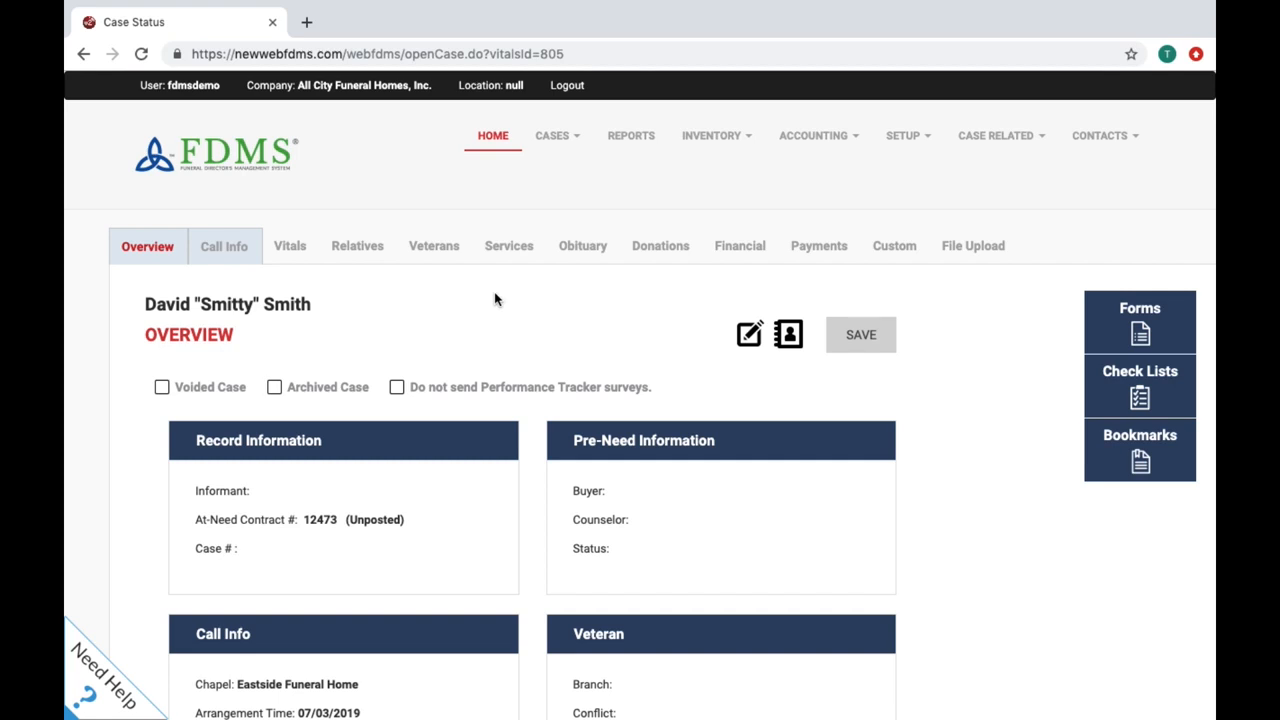
Step: Insert the Celebration of Life Service Package into the case's financial charges
click(729, 252)
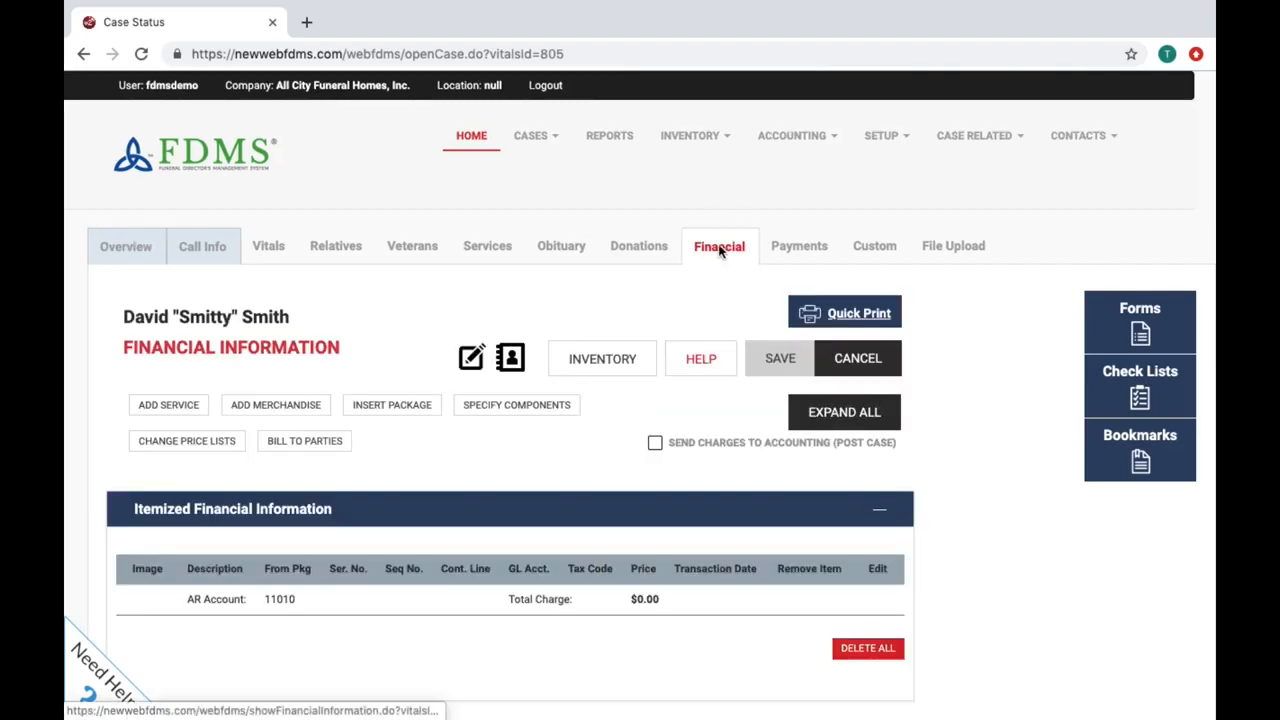
click(380, 410)
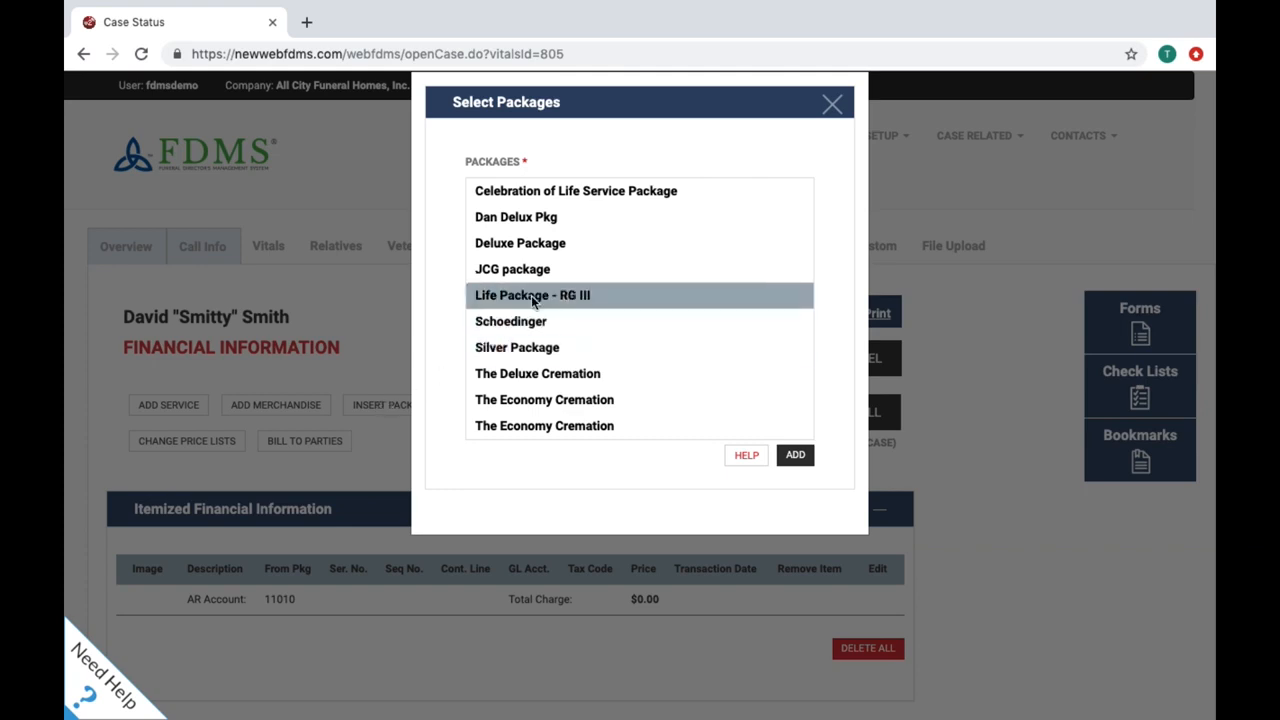
click(555, 198)
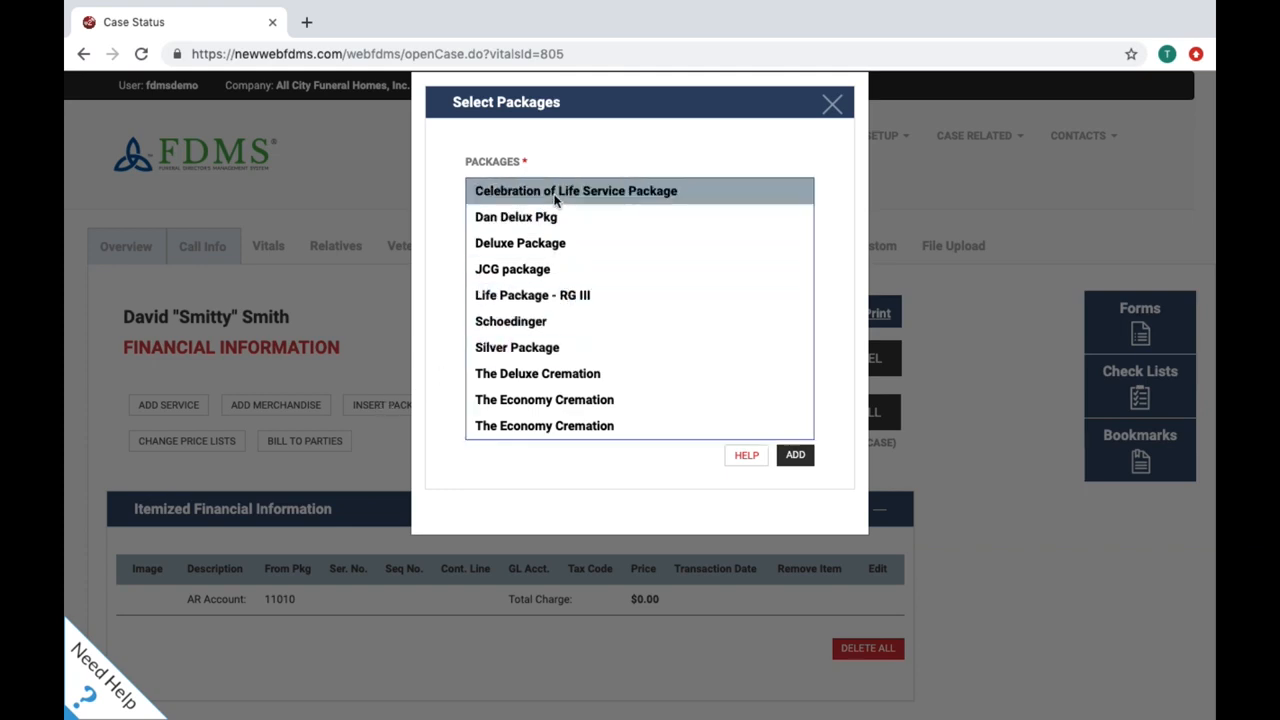
click(795, 455)
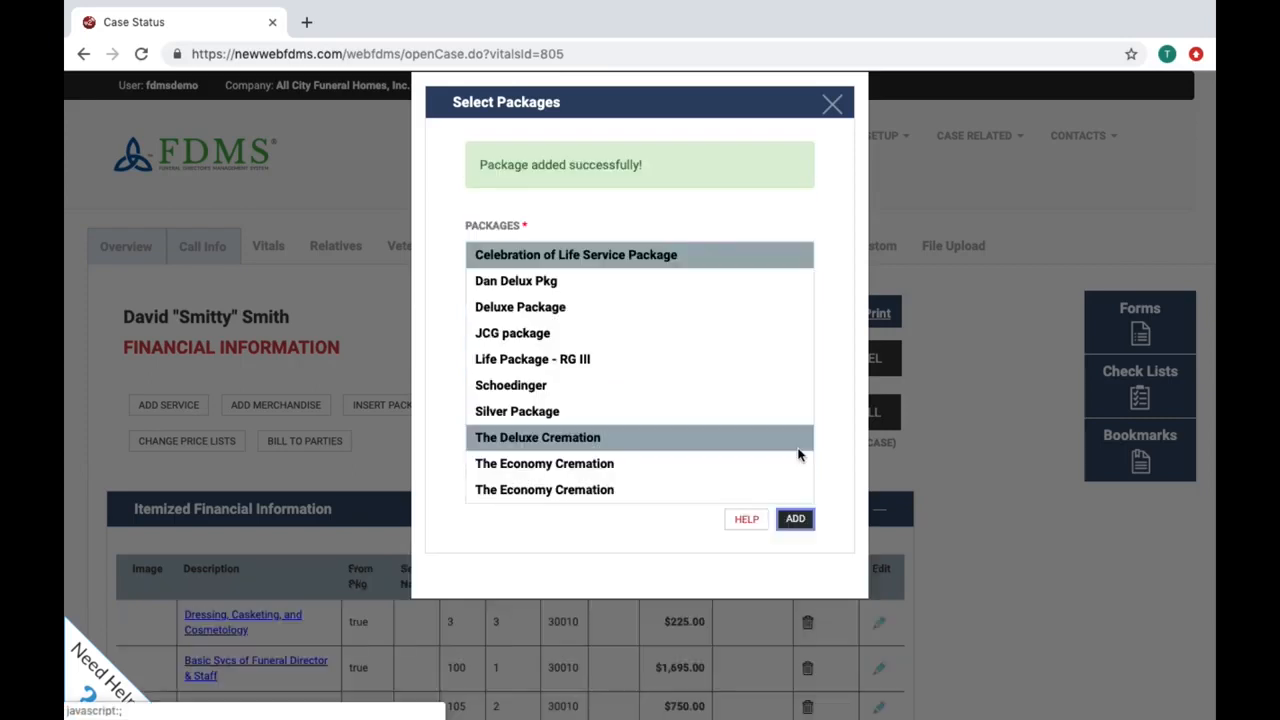
click(832, 104)
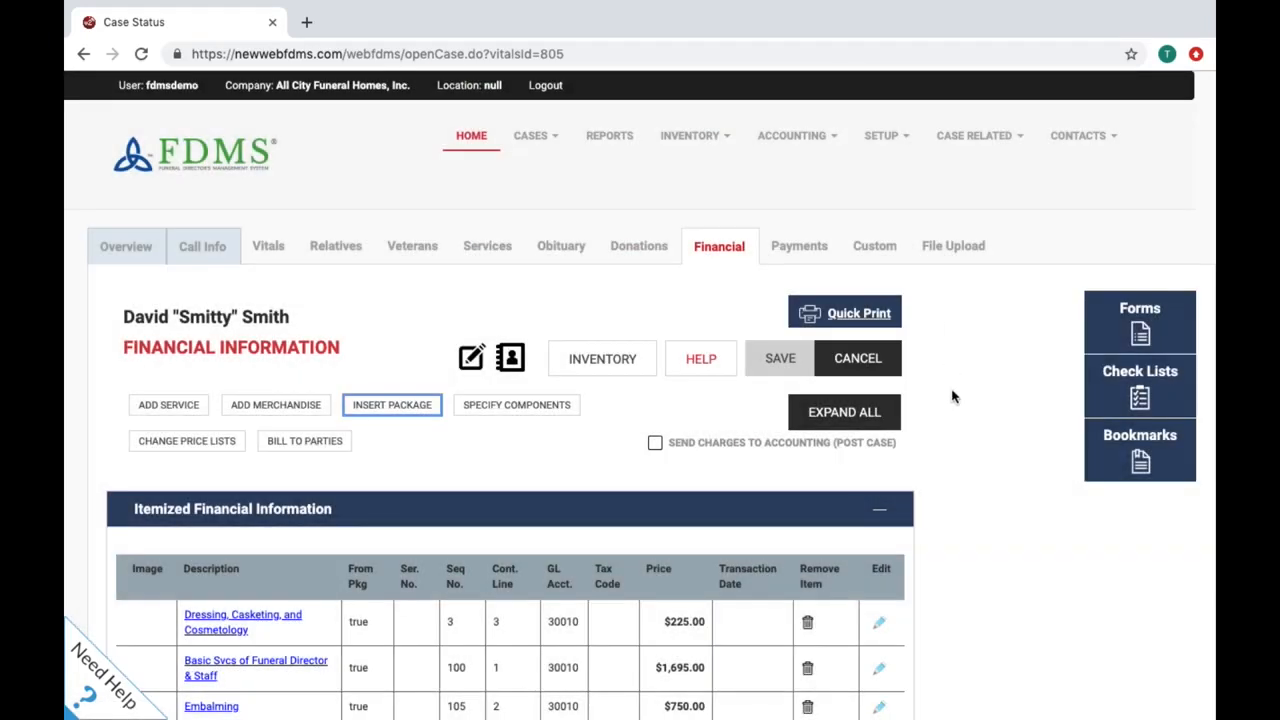
scroll(952, 397, down, 5)
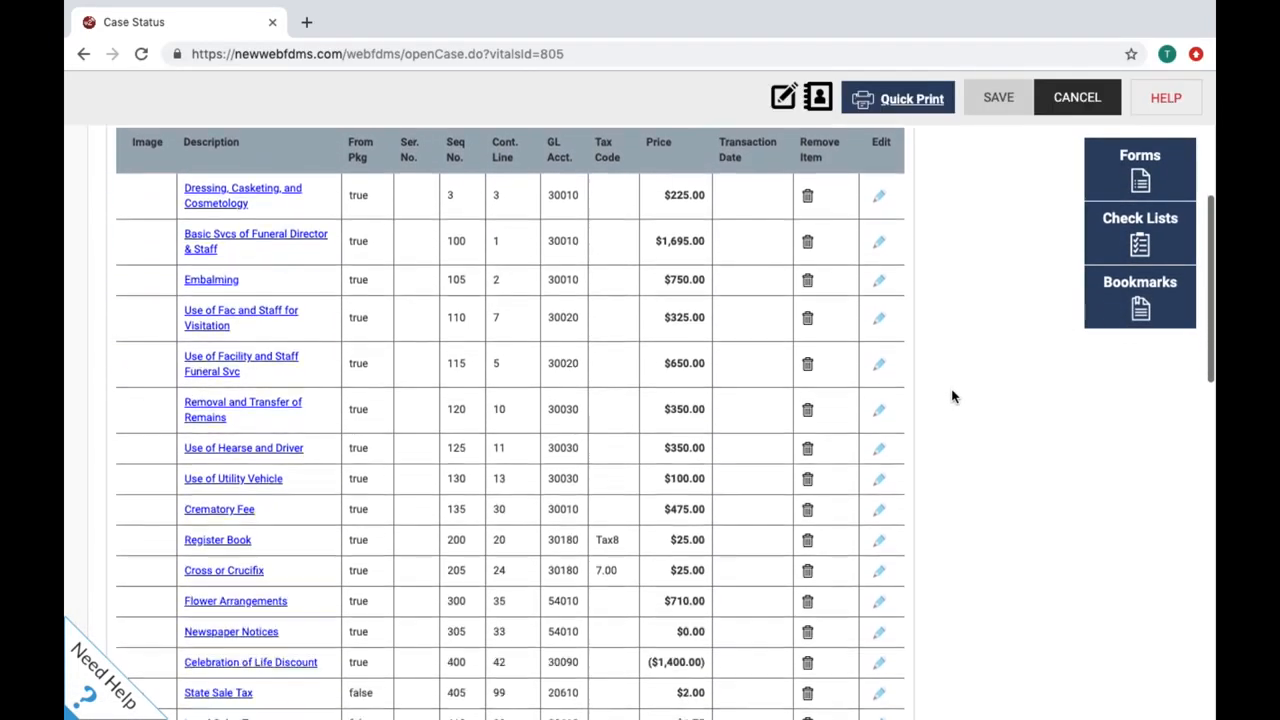
Step: Delete the Register Book charge from the case
scroll(952, 397, down, 3)
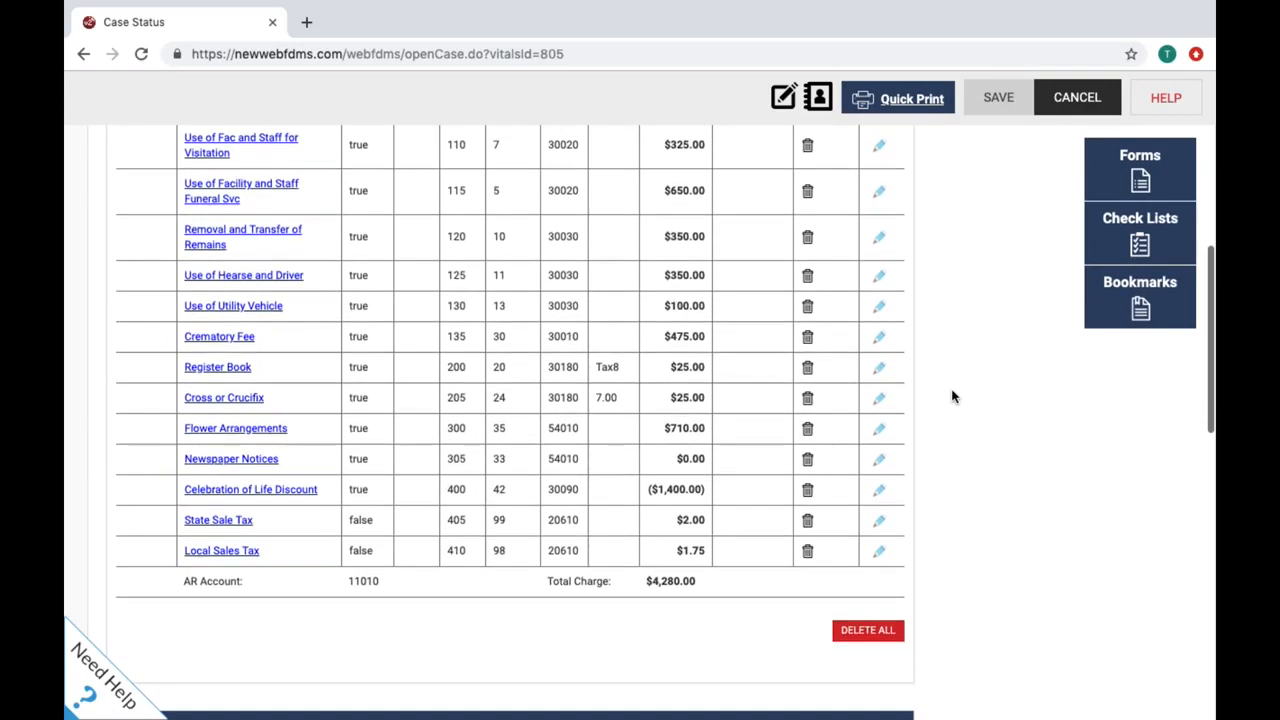
scroll(952, 397, up, 2)
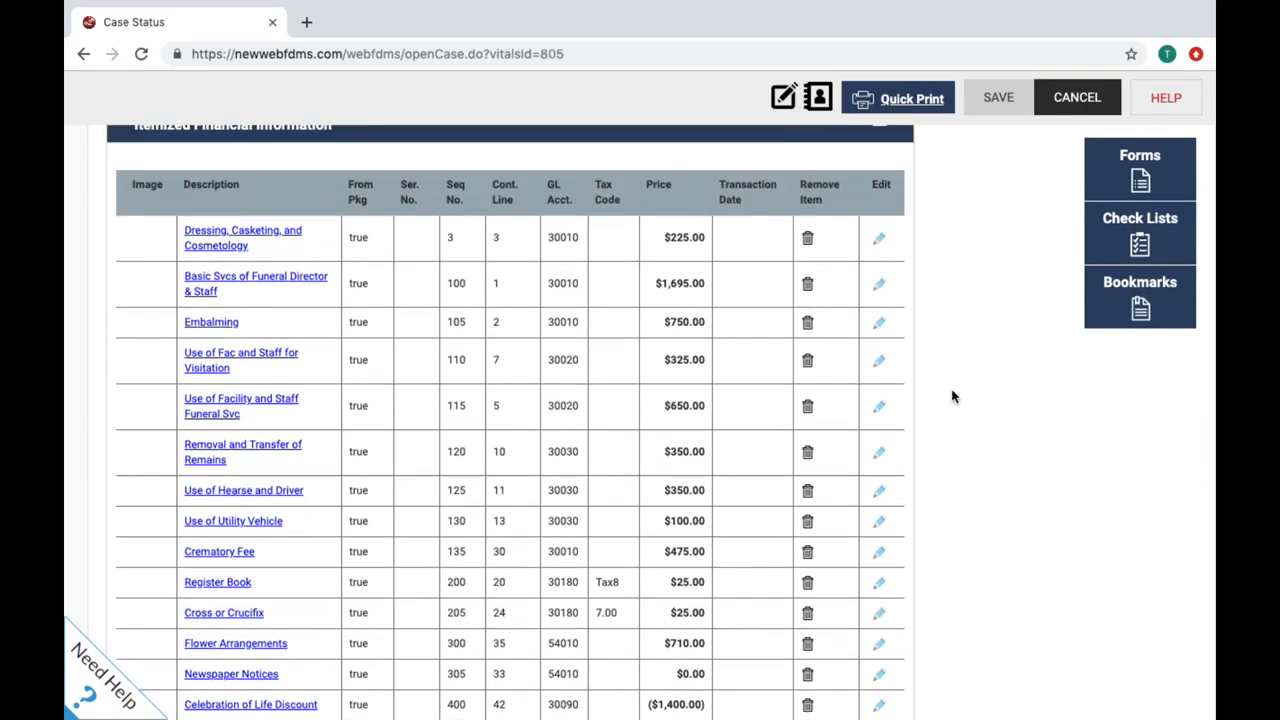
scroll(952, 397, down, 1)
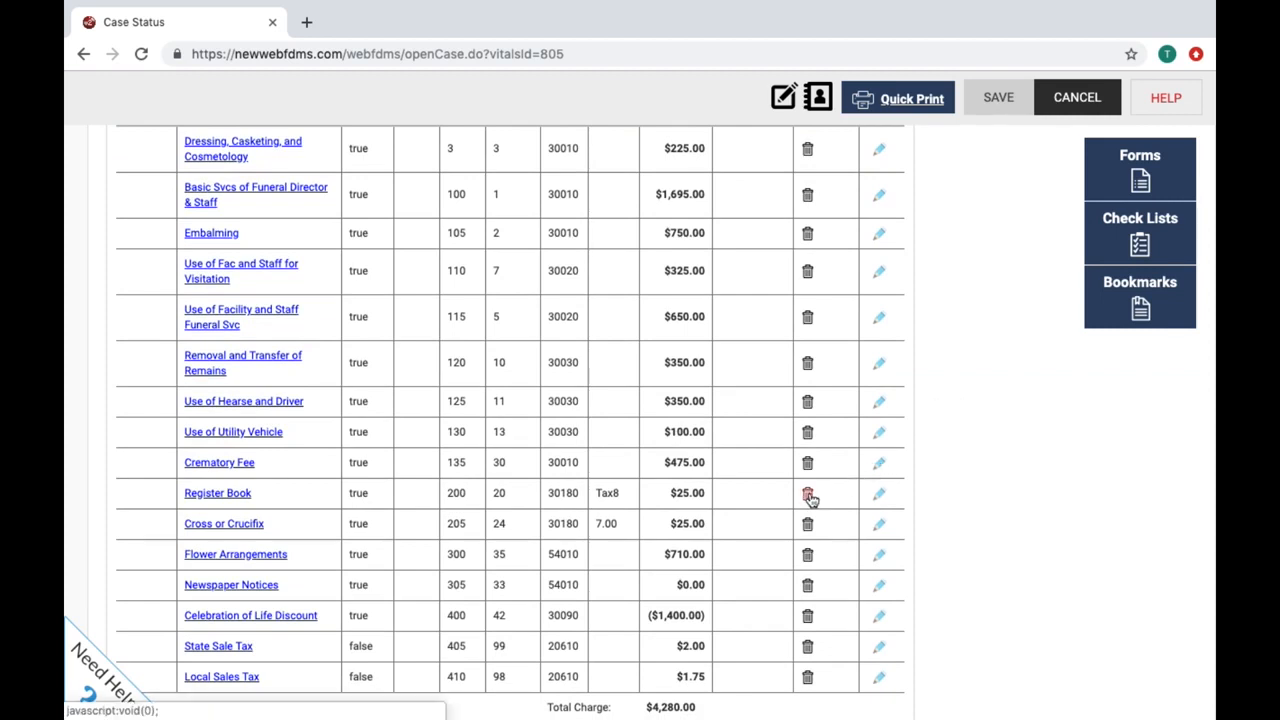
click(808, 495)
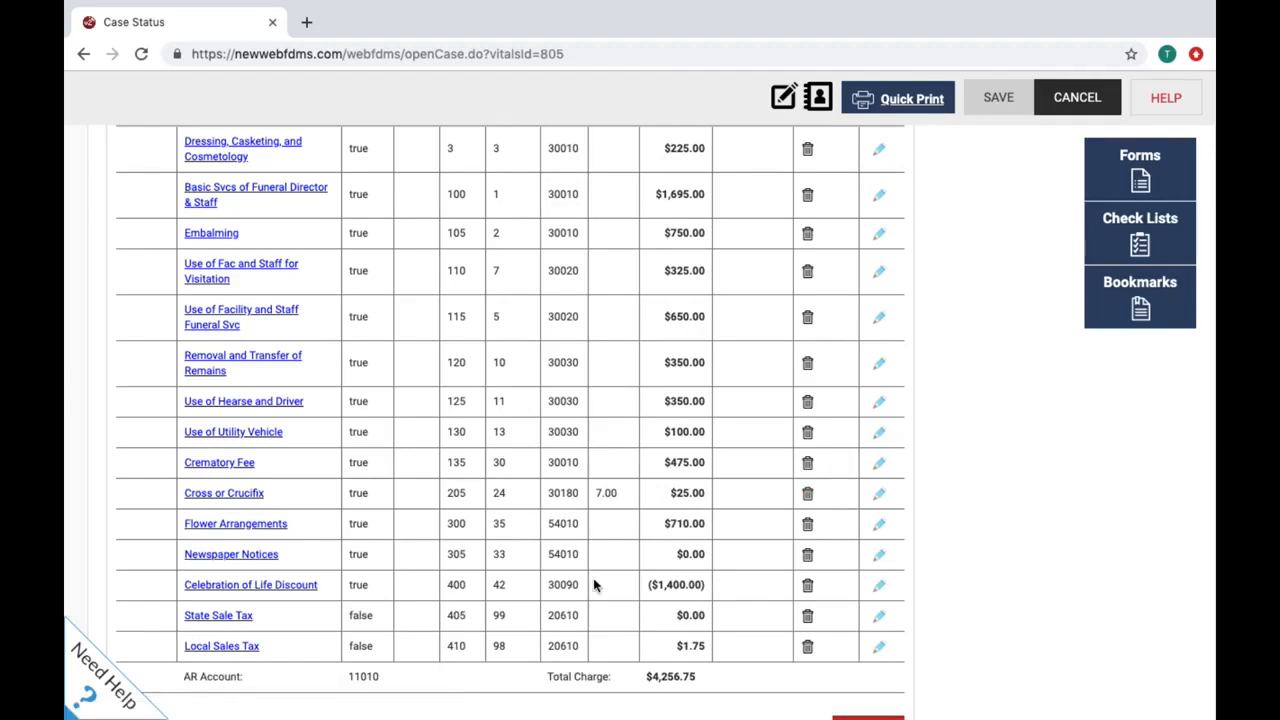
Step: Change the Newspaper Notices price to $500.00, bringing the total to $4,756.75
click(262, 558)
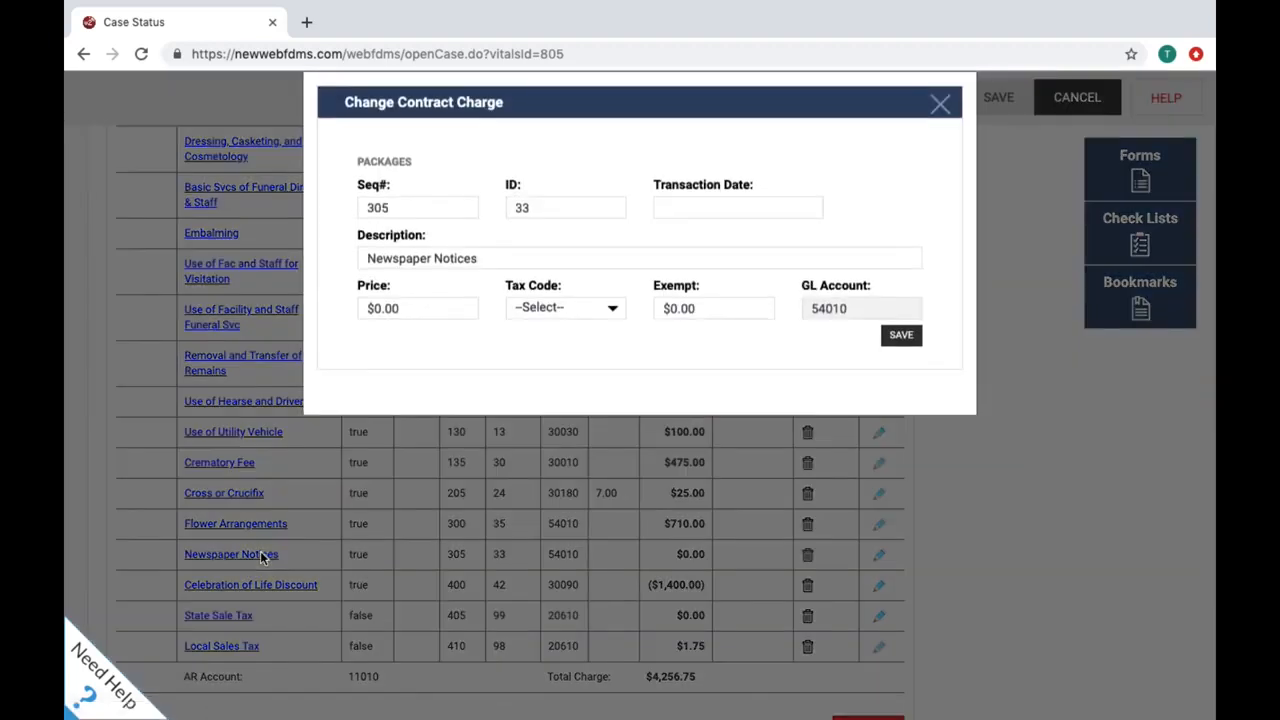
click(375, 314)
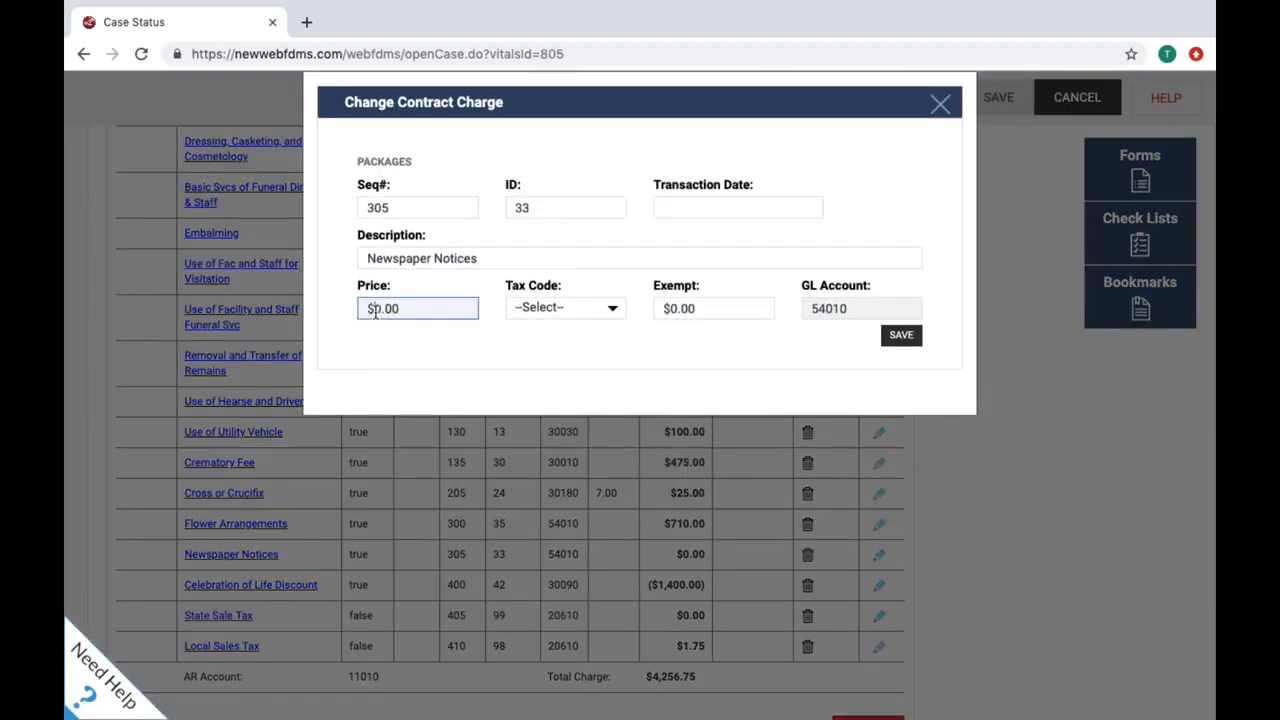
text(50)
click(900, 335)
click(942, 105)
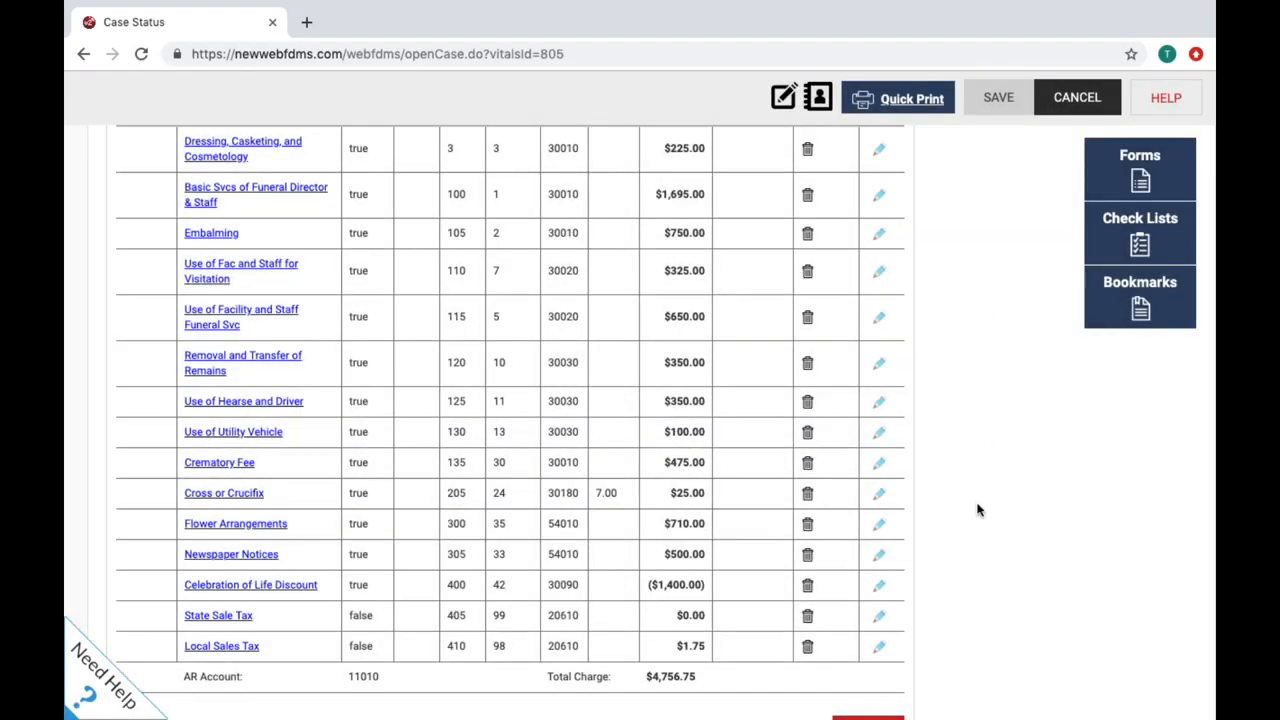
scroll(978, 510, up, 5)
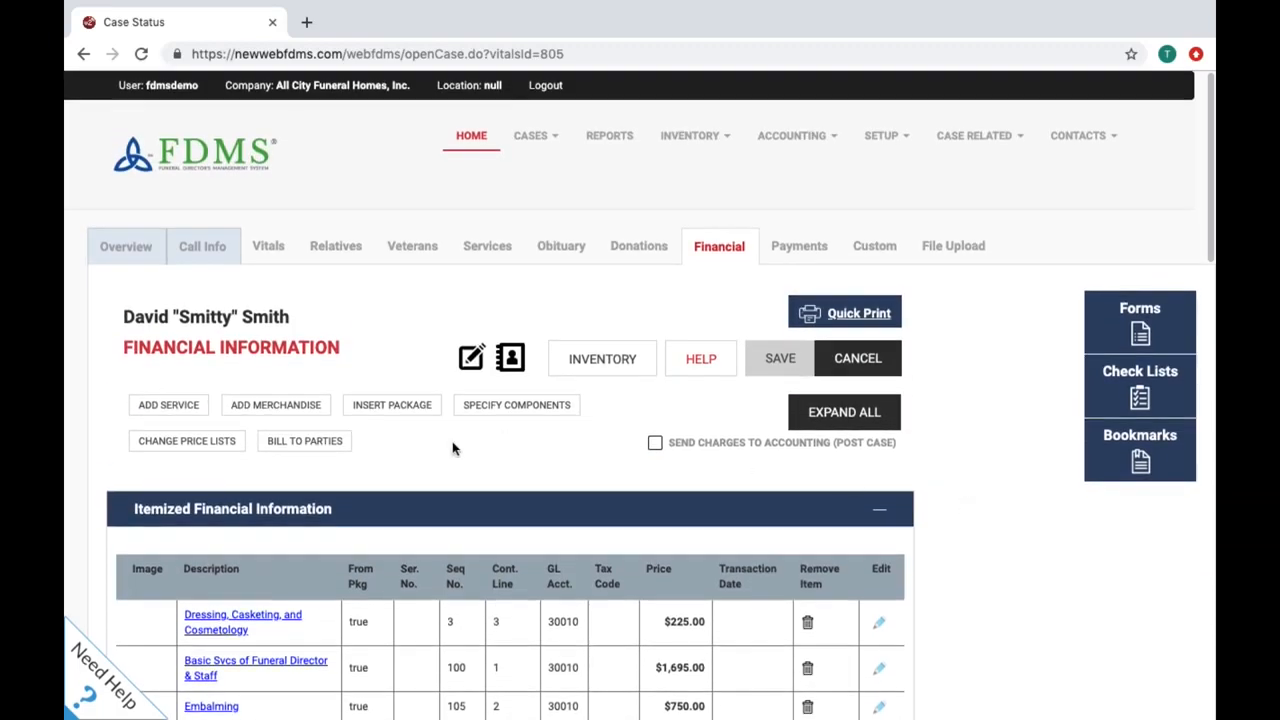
Step: Add the Woodbridge Pecan with Eggshell casket ($3,695.00) from Caskets, found by searching 'woo', to the charges
click(322, 405)
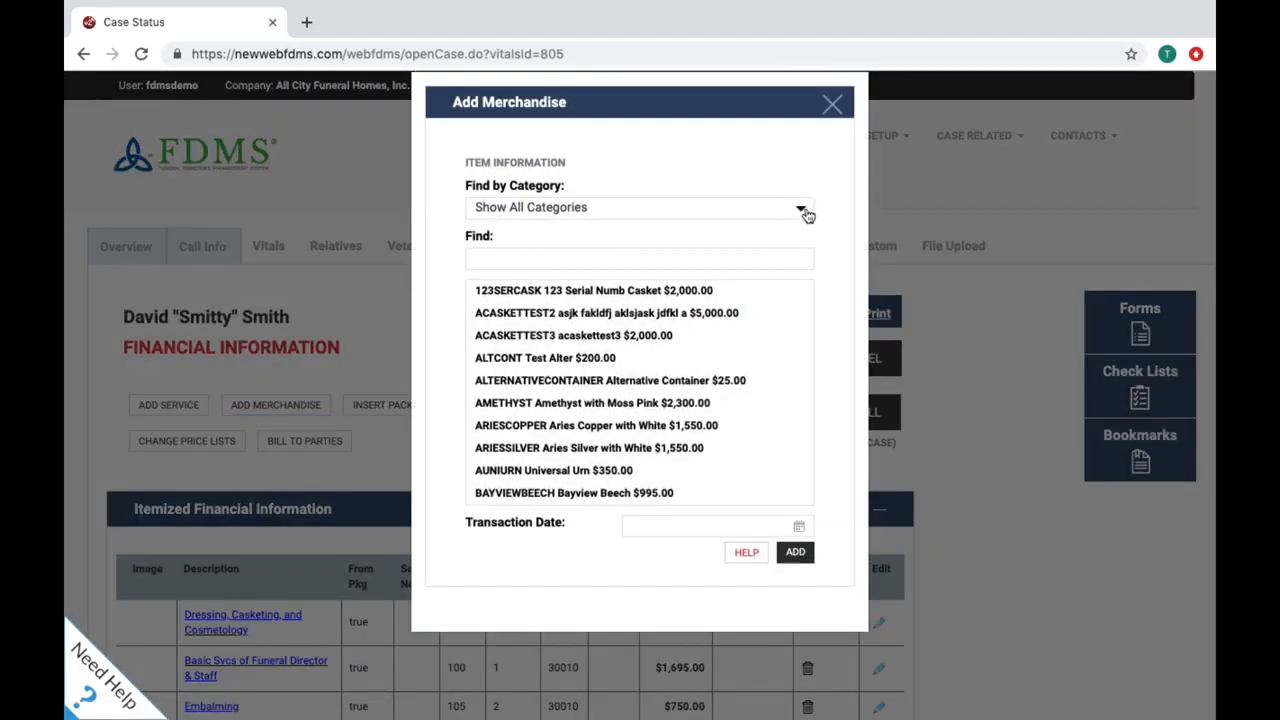
click(803, 212)
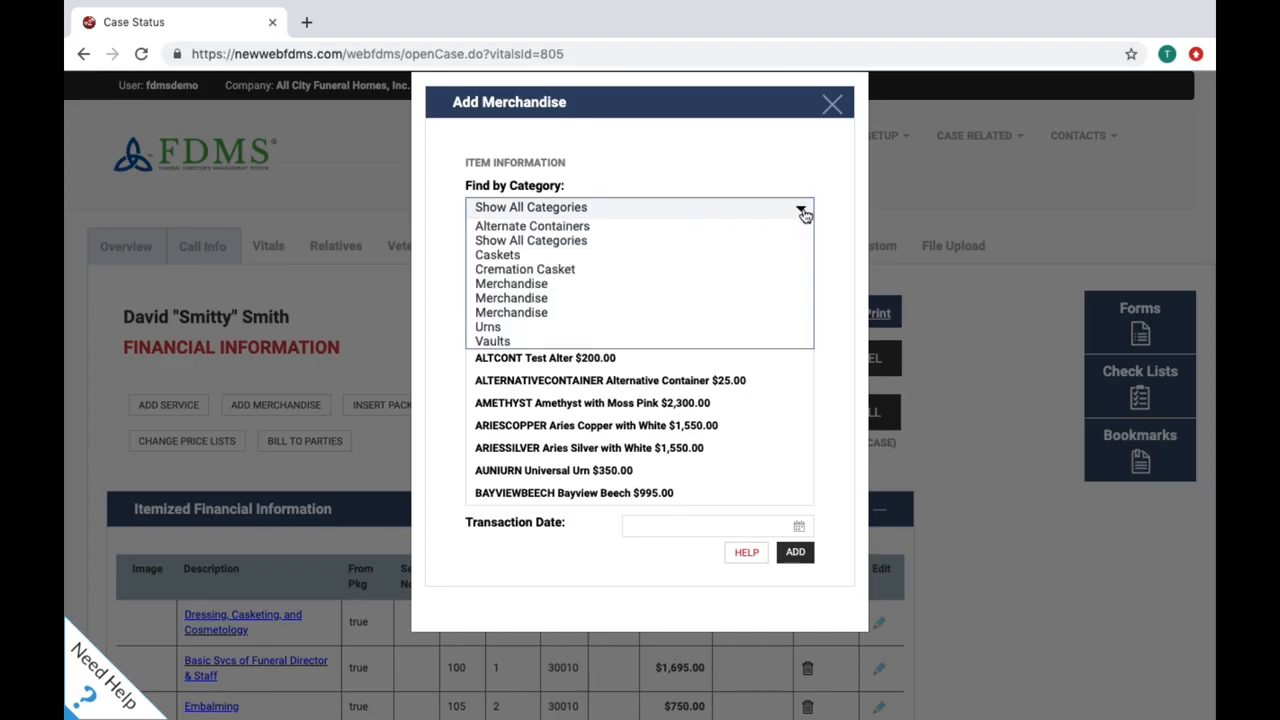
click(794, 254)
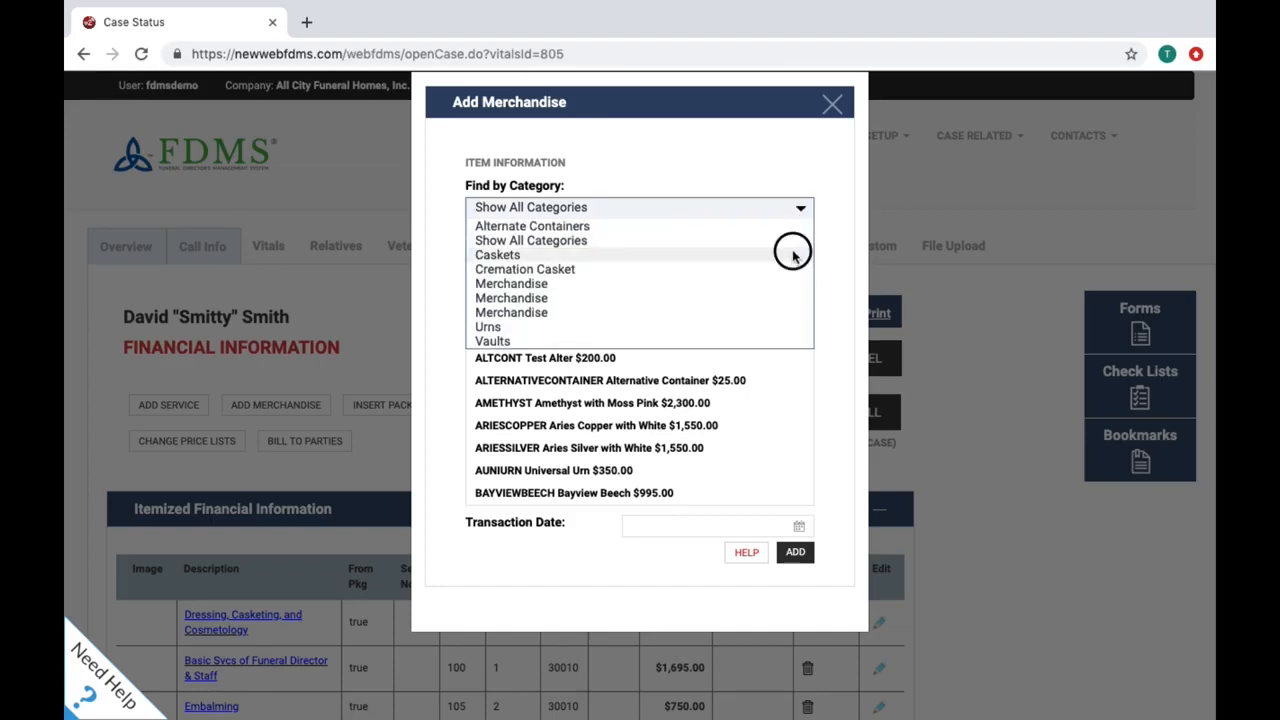
click(767, 259)
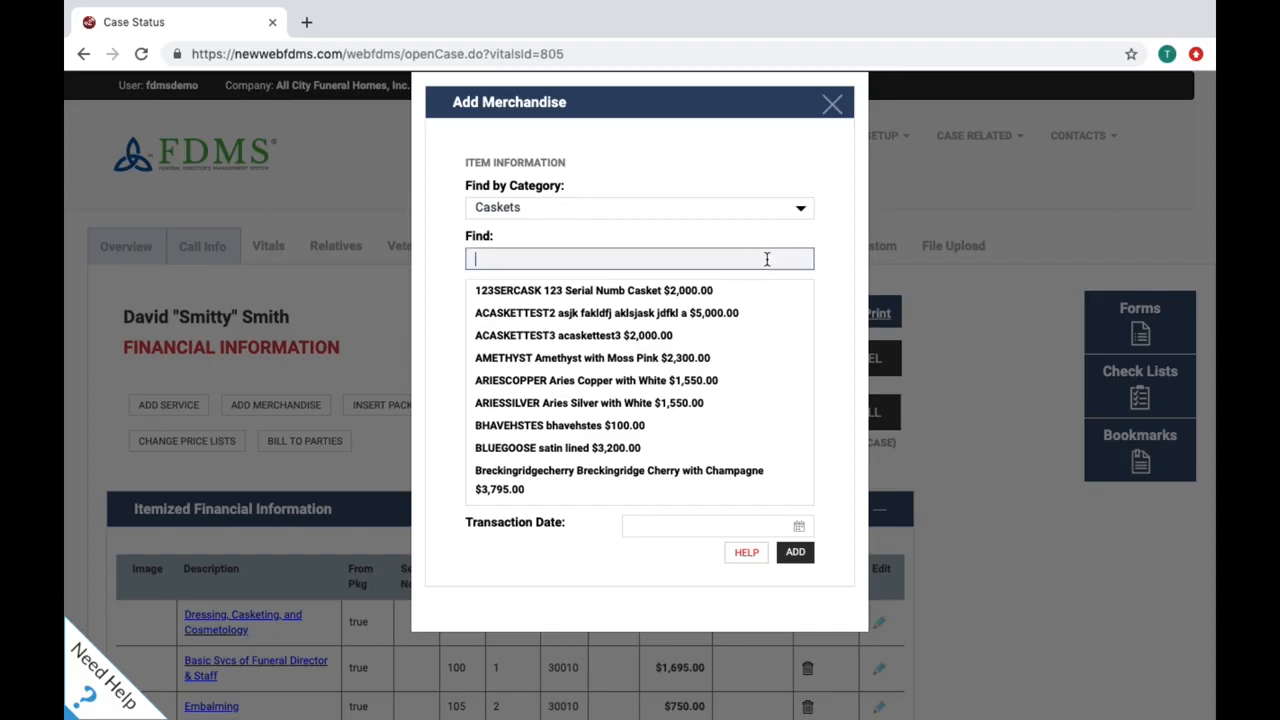
text(wood)
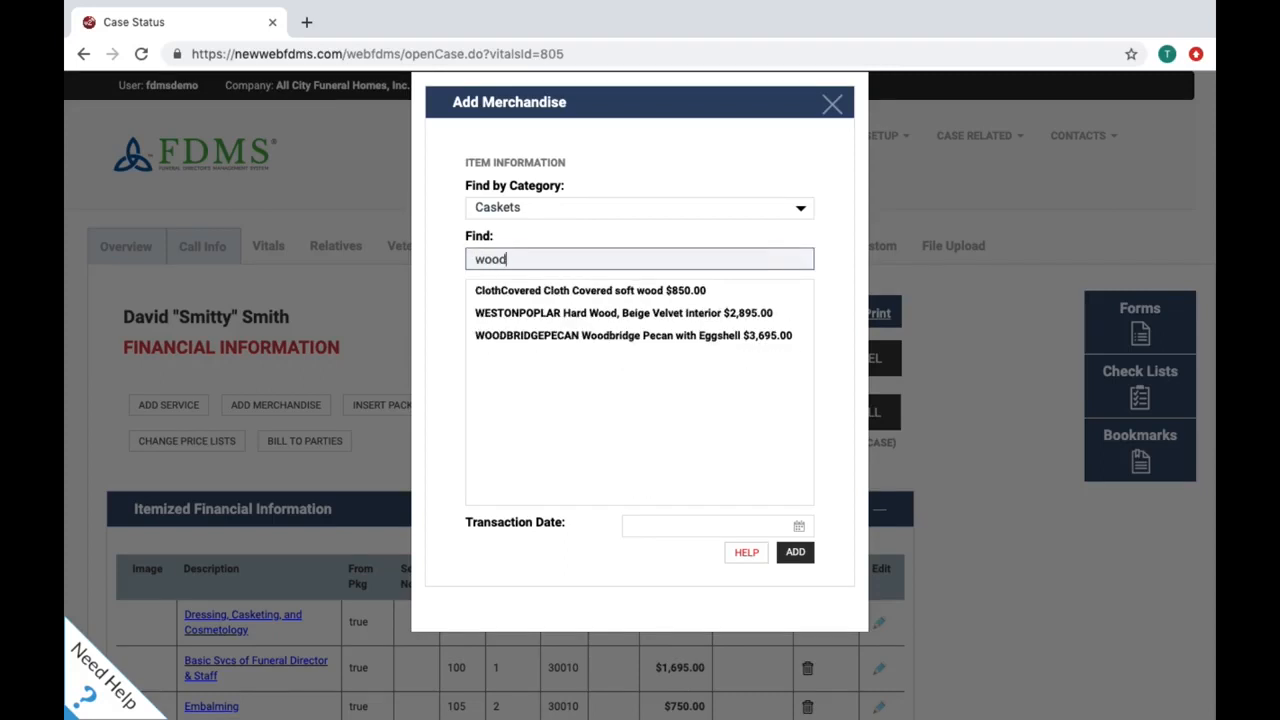
click(728, 334)
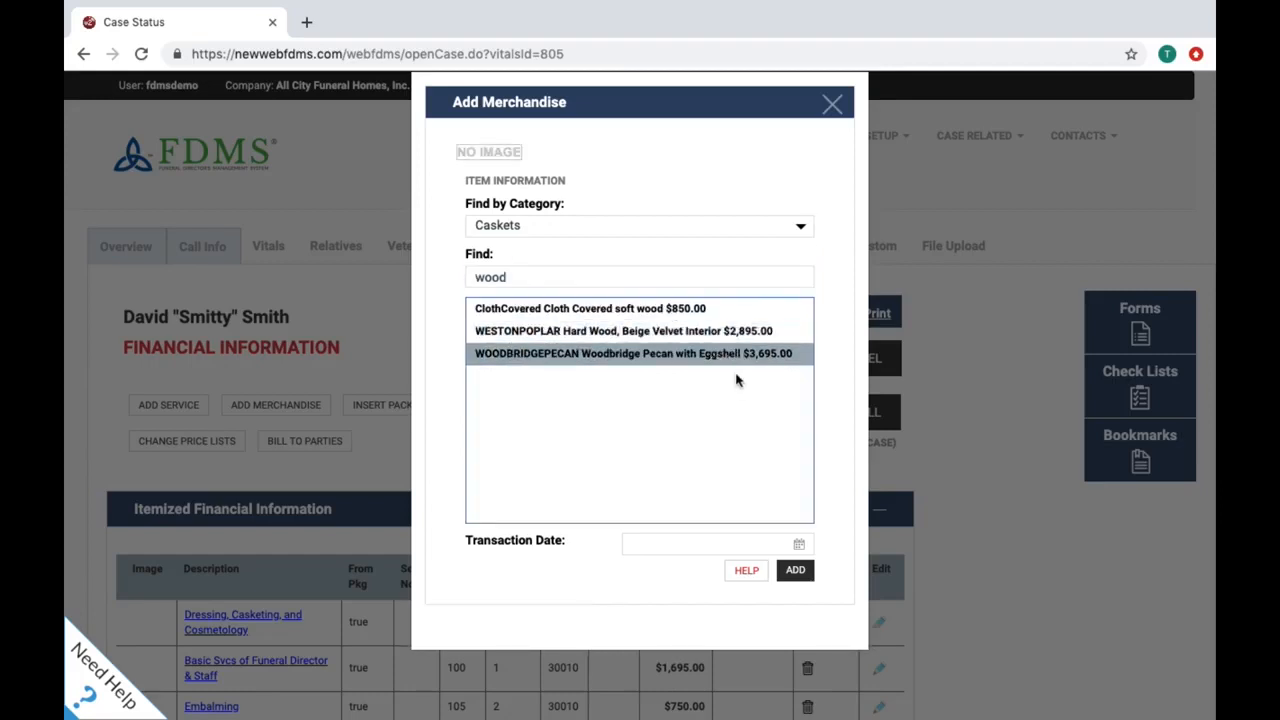
click(795, 570)
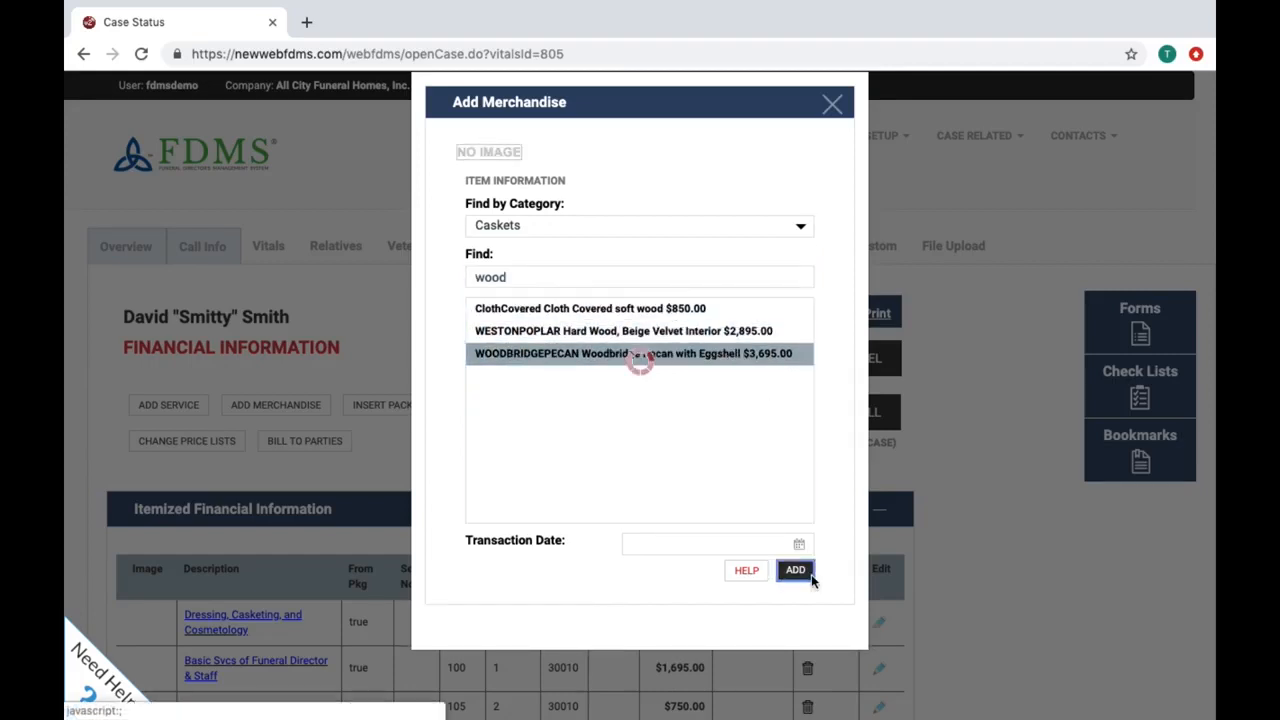
click(832, 104)
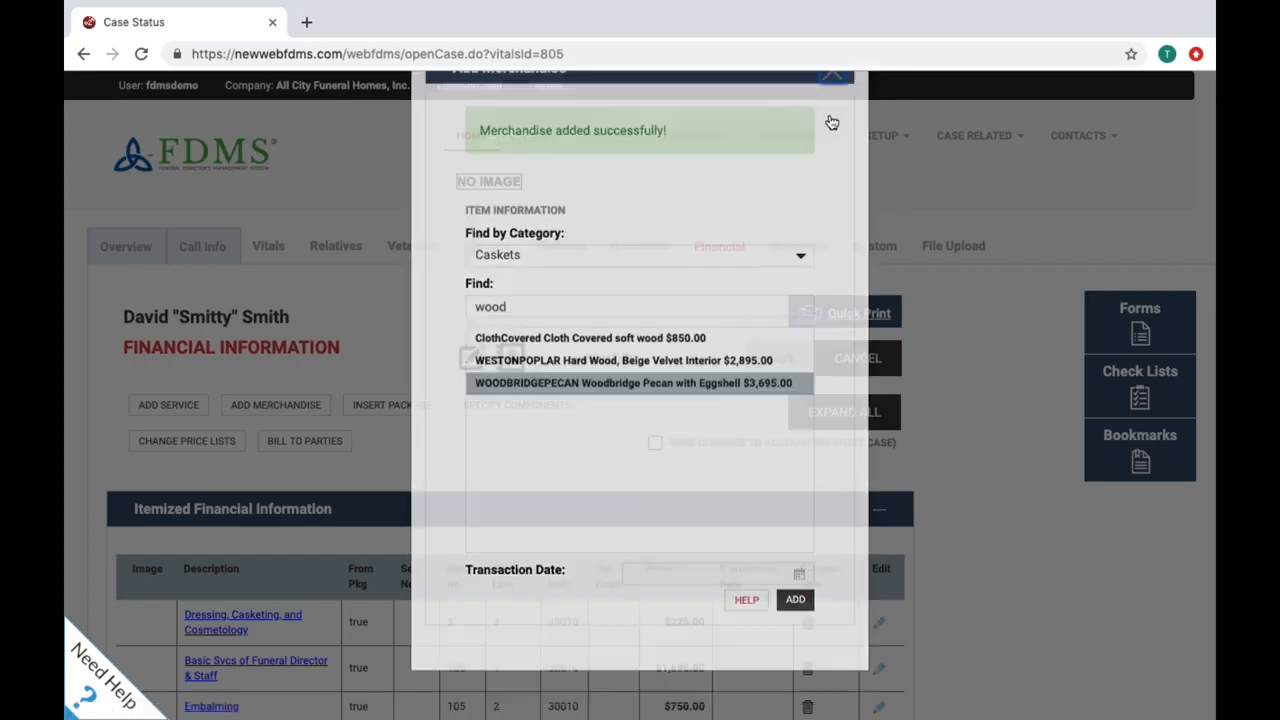
scroll(947, 393, down, 4)
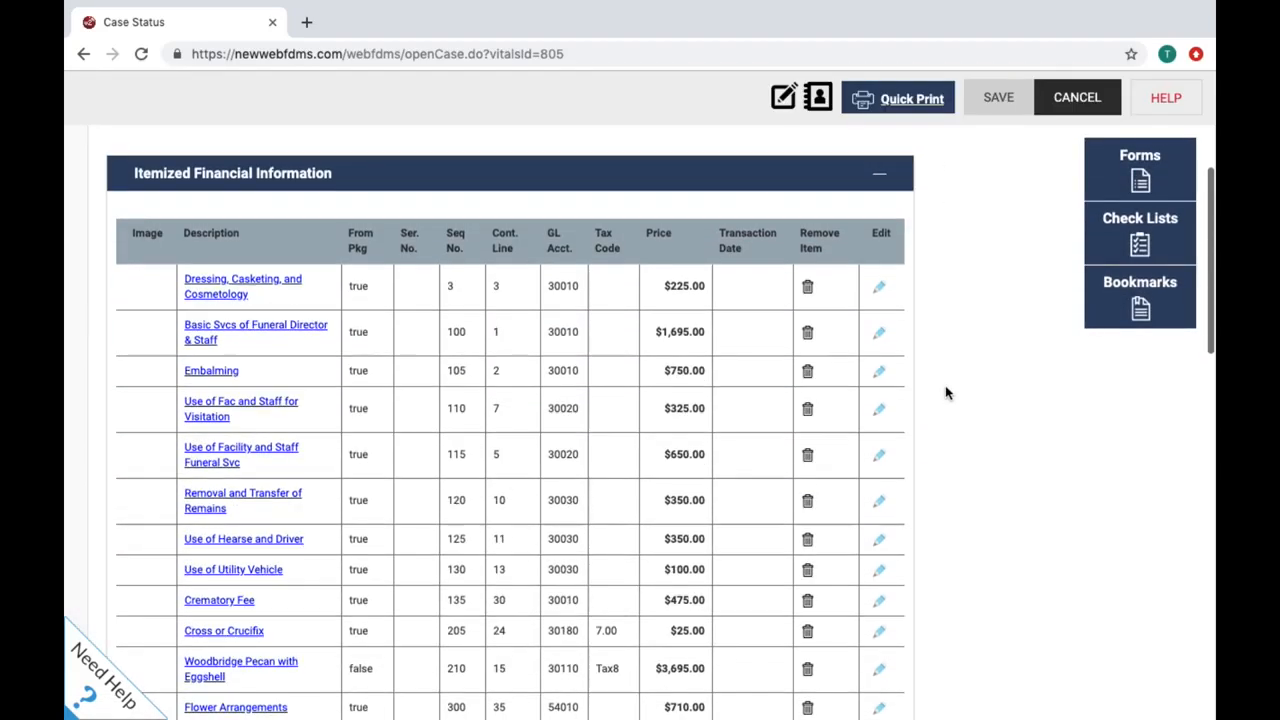
scroll(947, 393, down, 3)
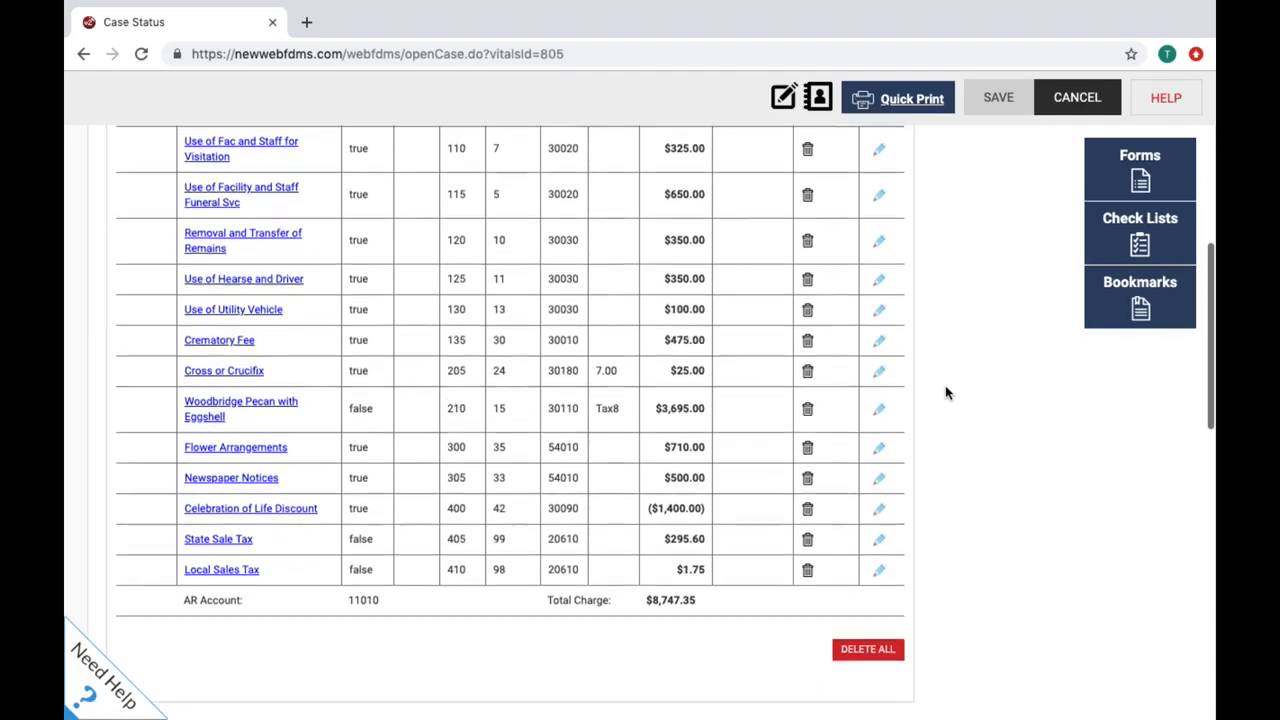
scroll(947, 393, down, 3)
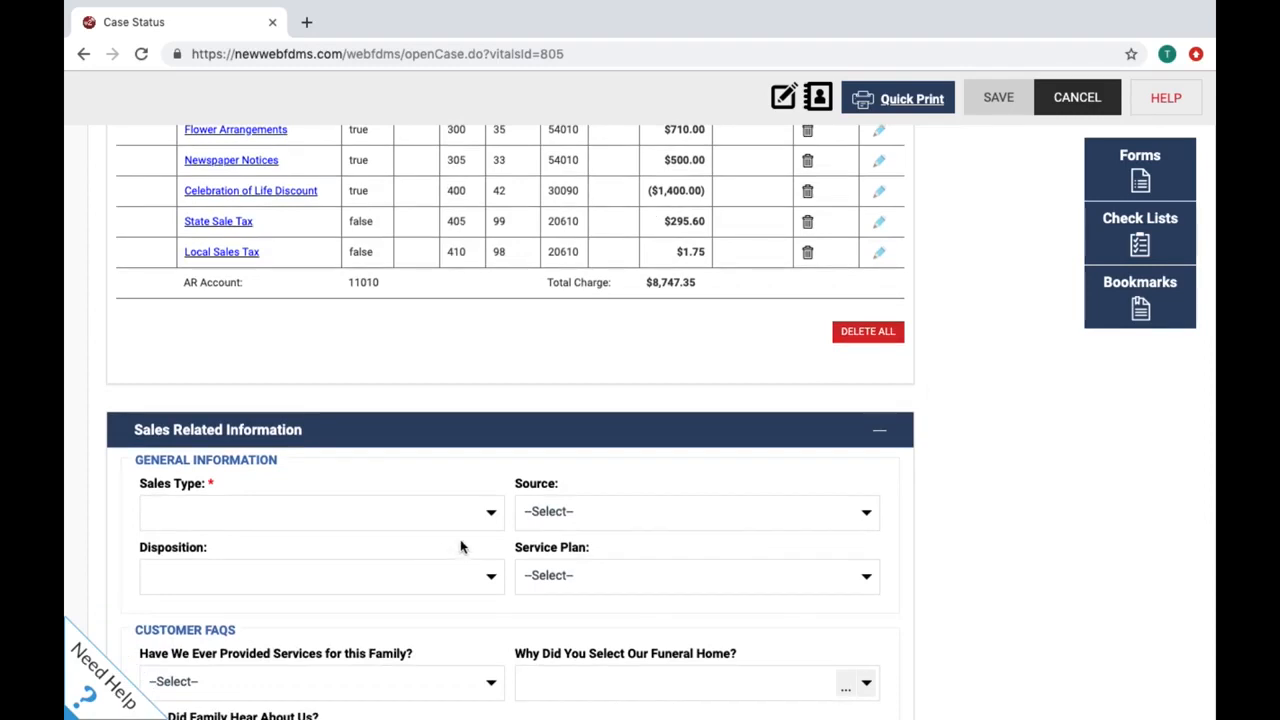
Step: Set the Sales Type to At Need Burial and save the $8,747.35 financial charges
click(491, 519)
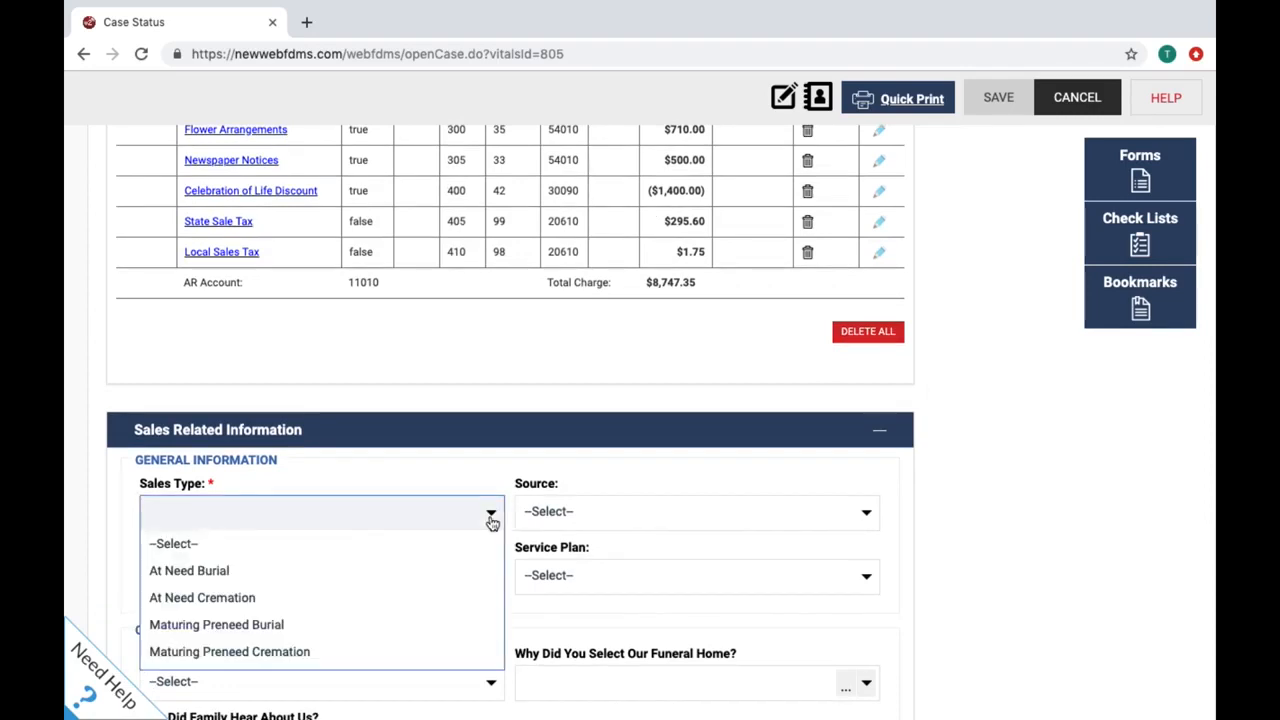
click(477, 569)
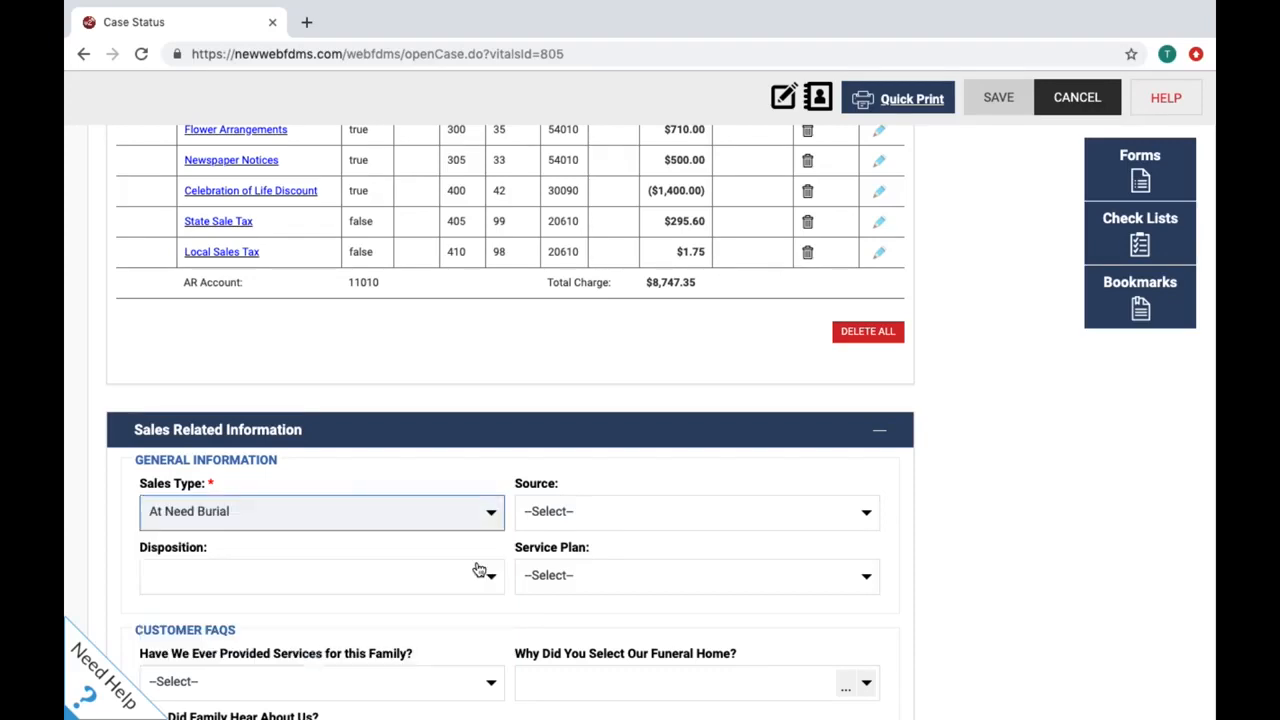
scroll(1008, 489, up, 1)
scroll(1008, 489, up, 10)
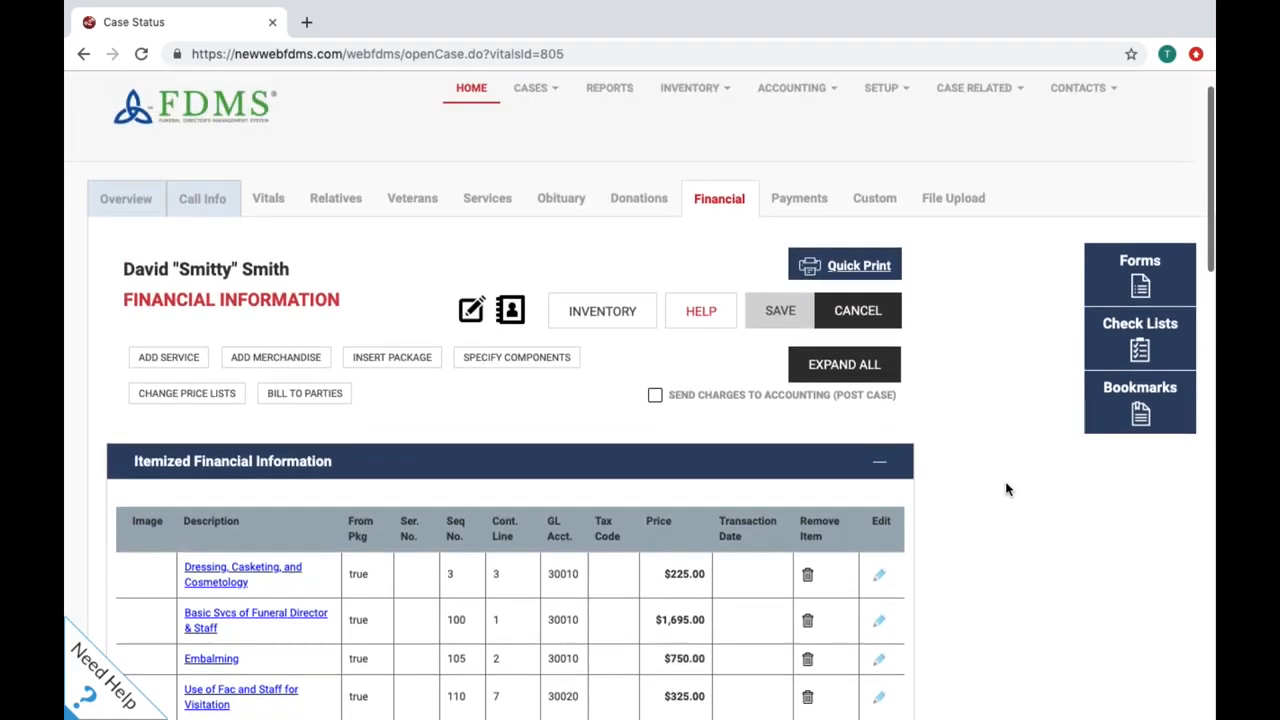
click(790, 314)
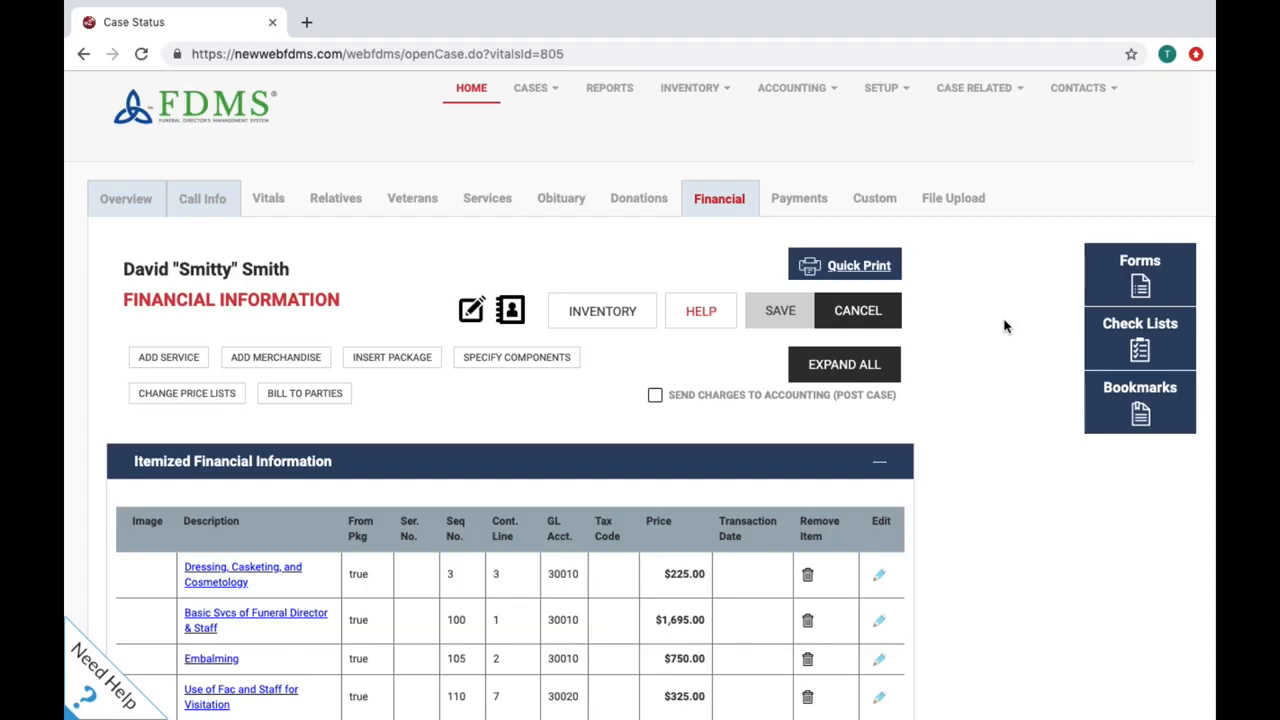
scroll(1005, 326, down, 1)
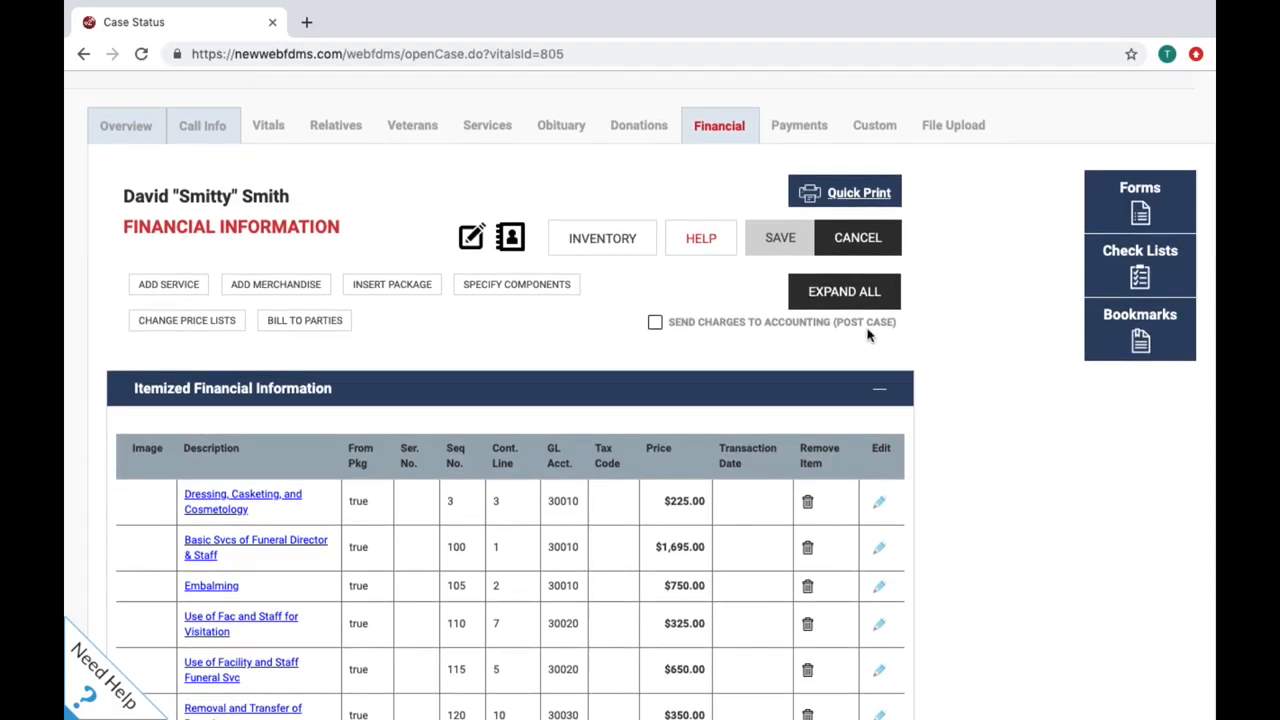
Step: Send the charges to accounting (Post Case) and save twice so they are applied dated 07/03/2019
click(656, 324)
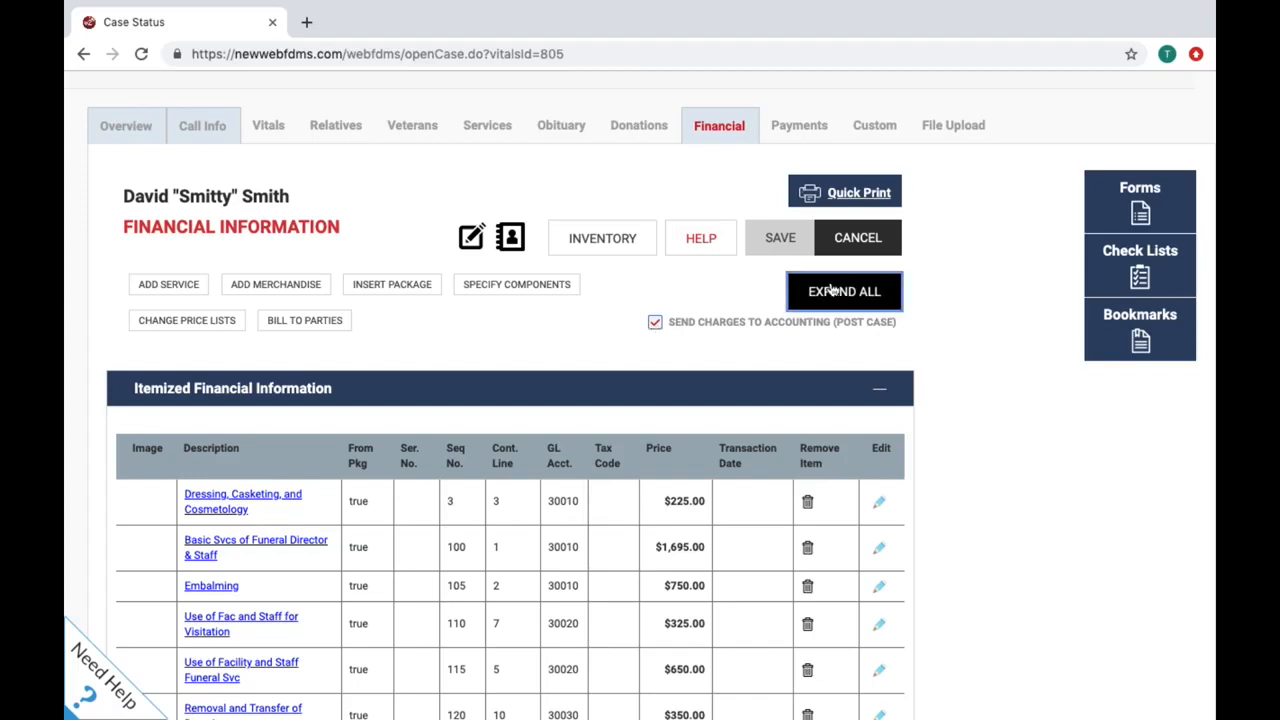
click(793, 240)
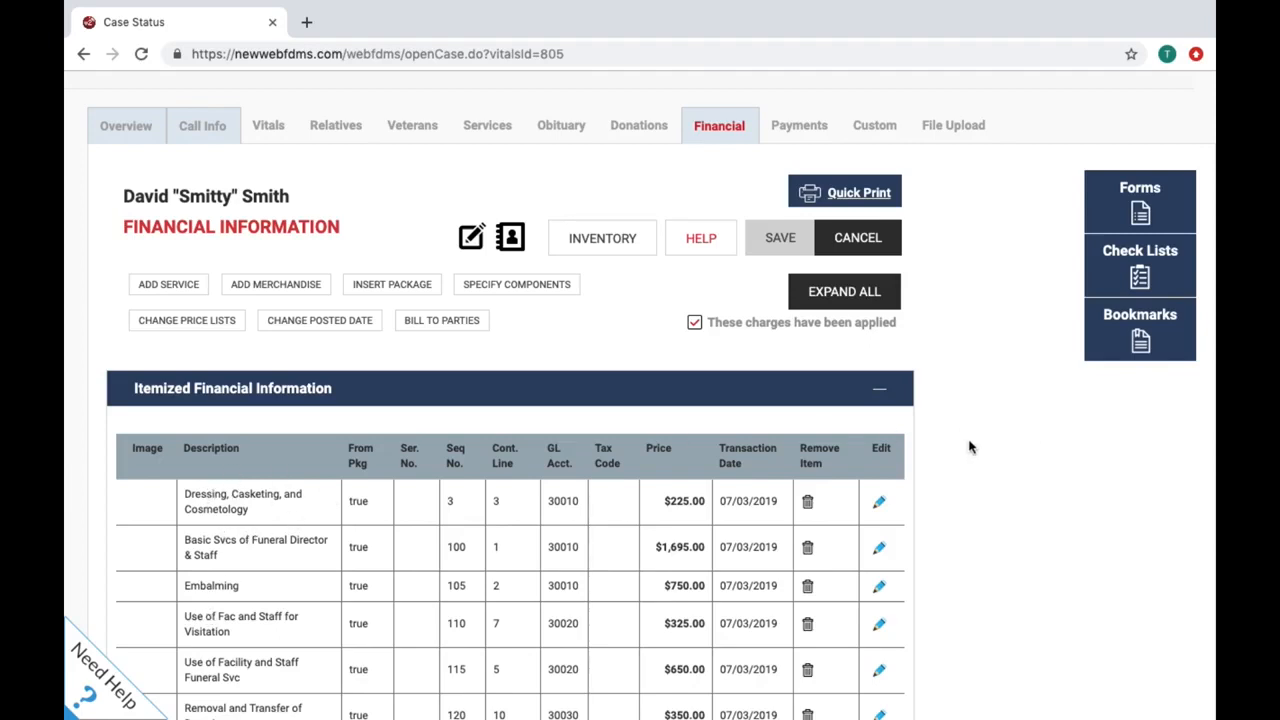
scroll(968, 447, down, 1)
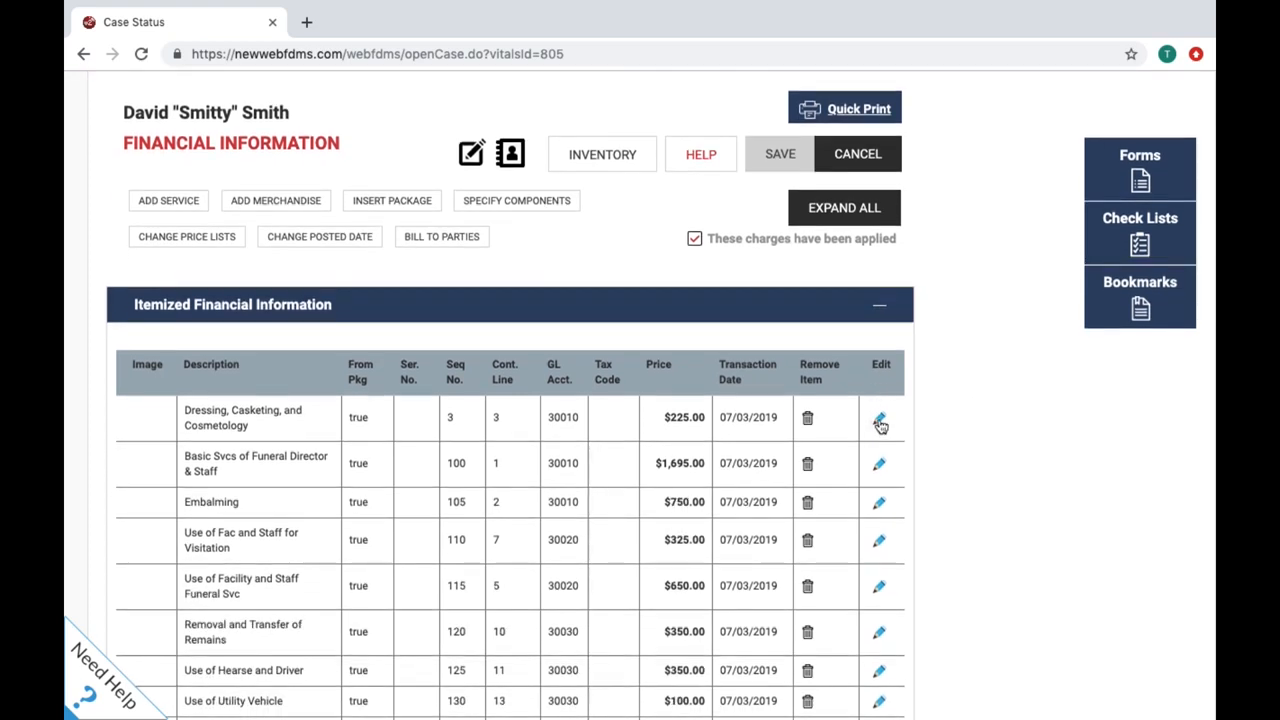
click(880, 422)
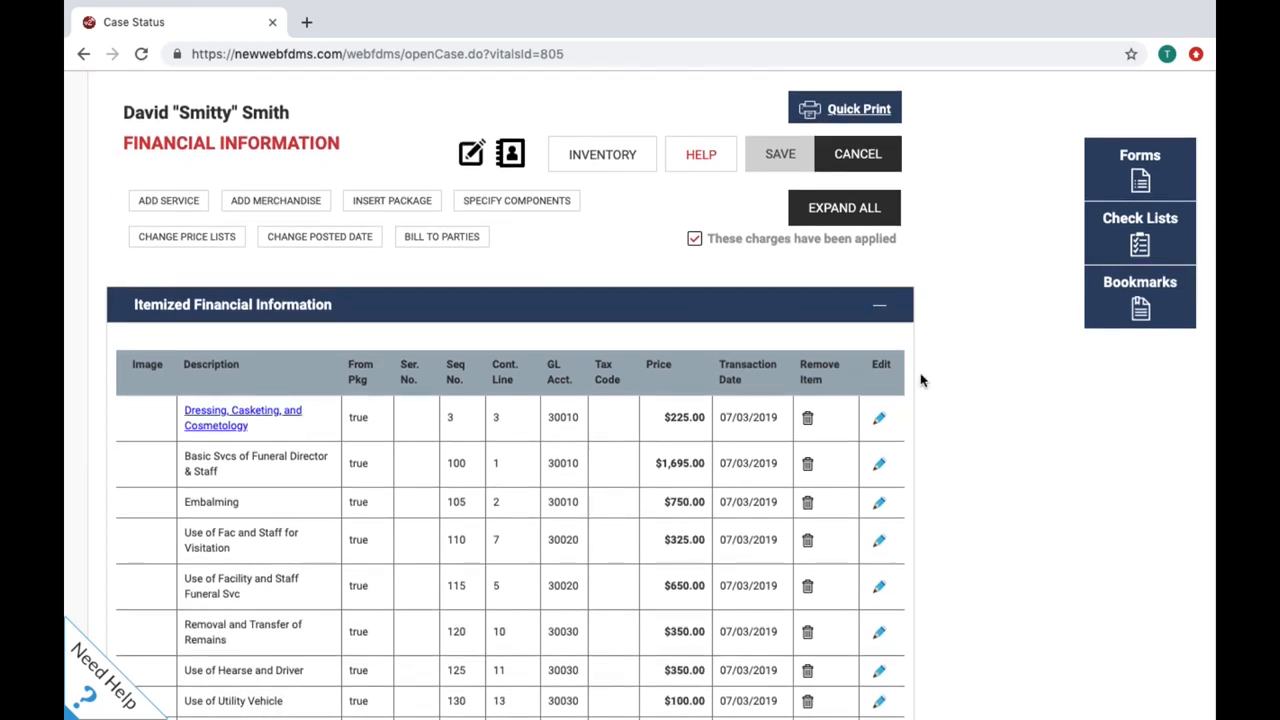
click(775, 160)
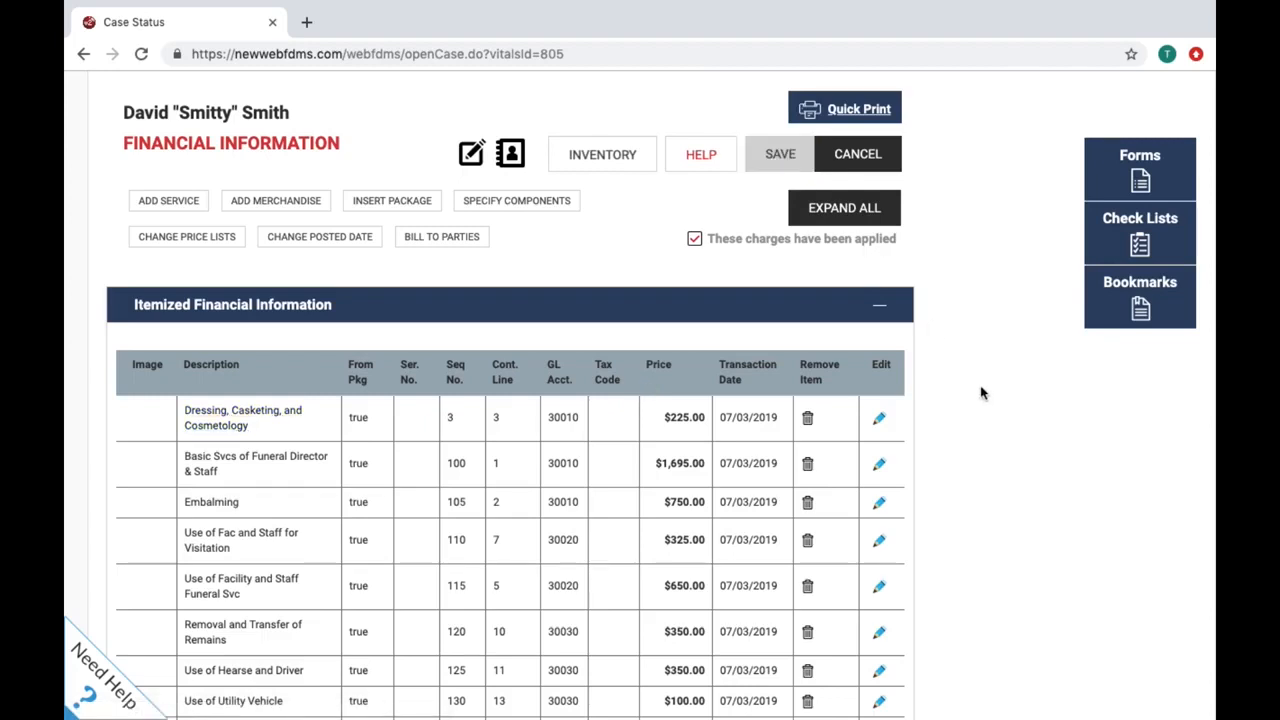
scroll(981, 393, up, 2)
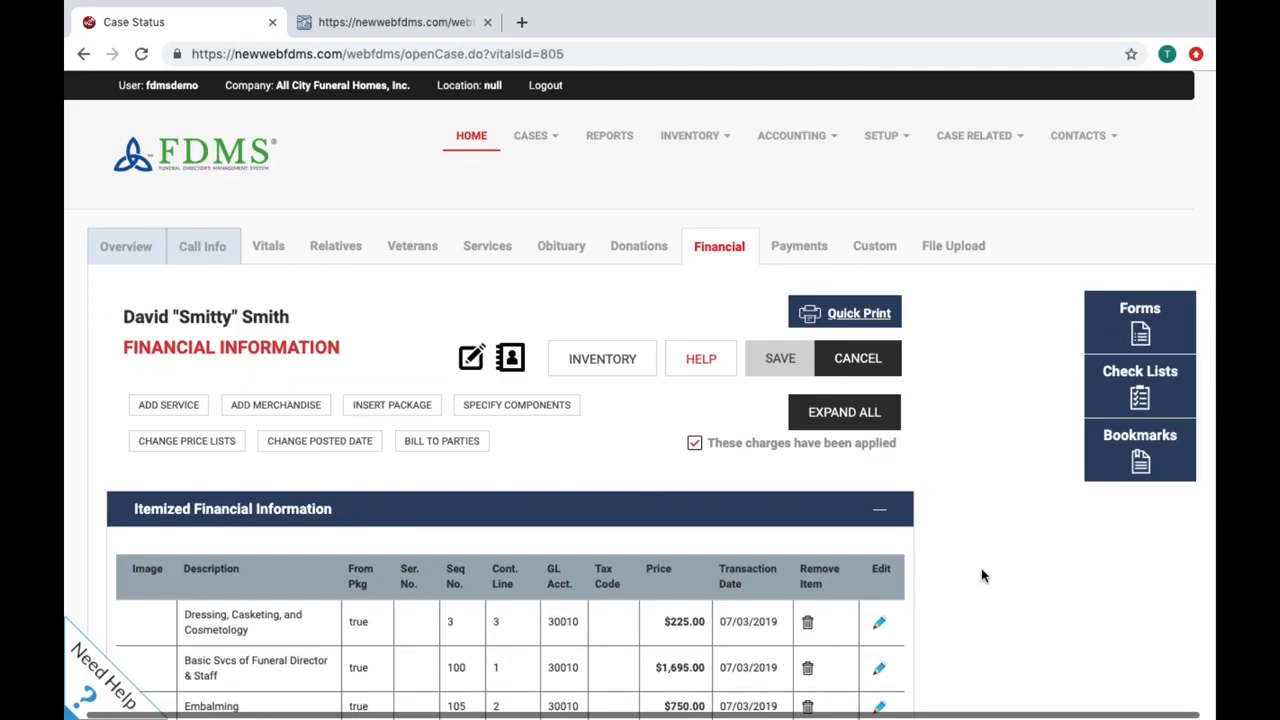
Step: Open a printable Financial Information copy, then start a new entry in Bill To Parties
click(866, 313)
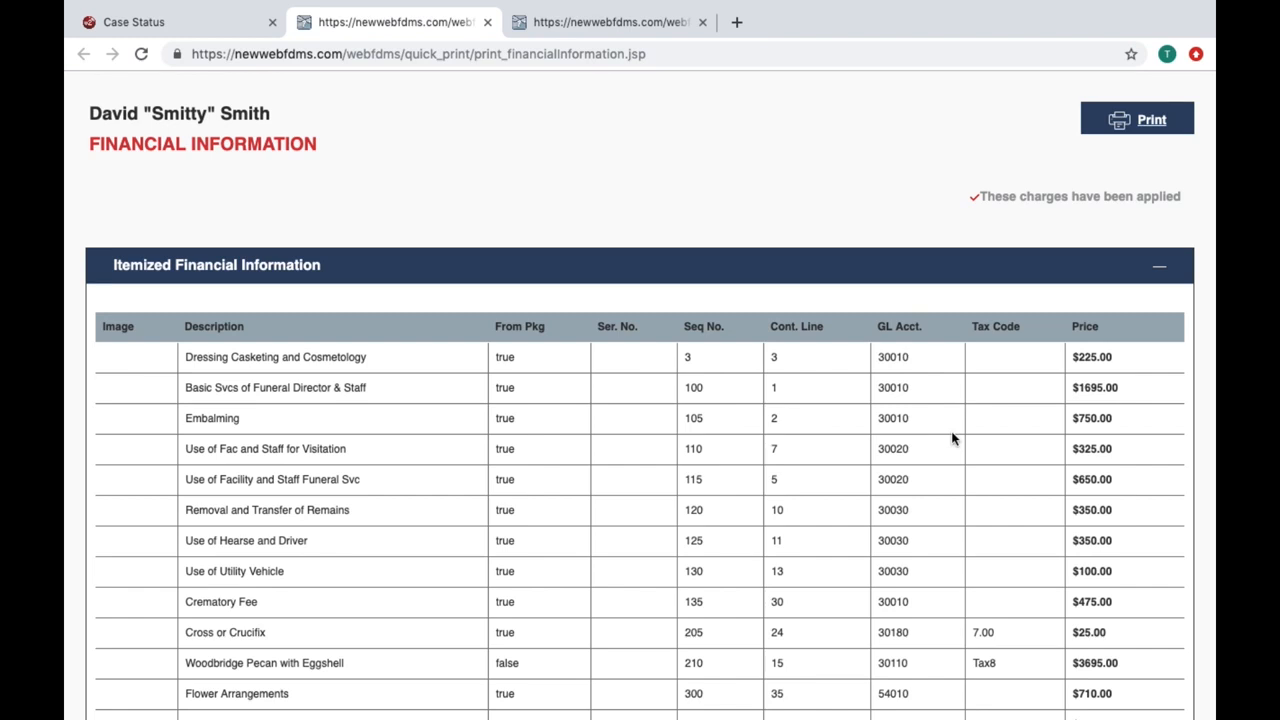
click(150, 22)
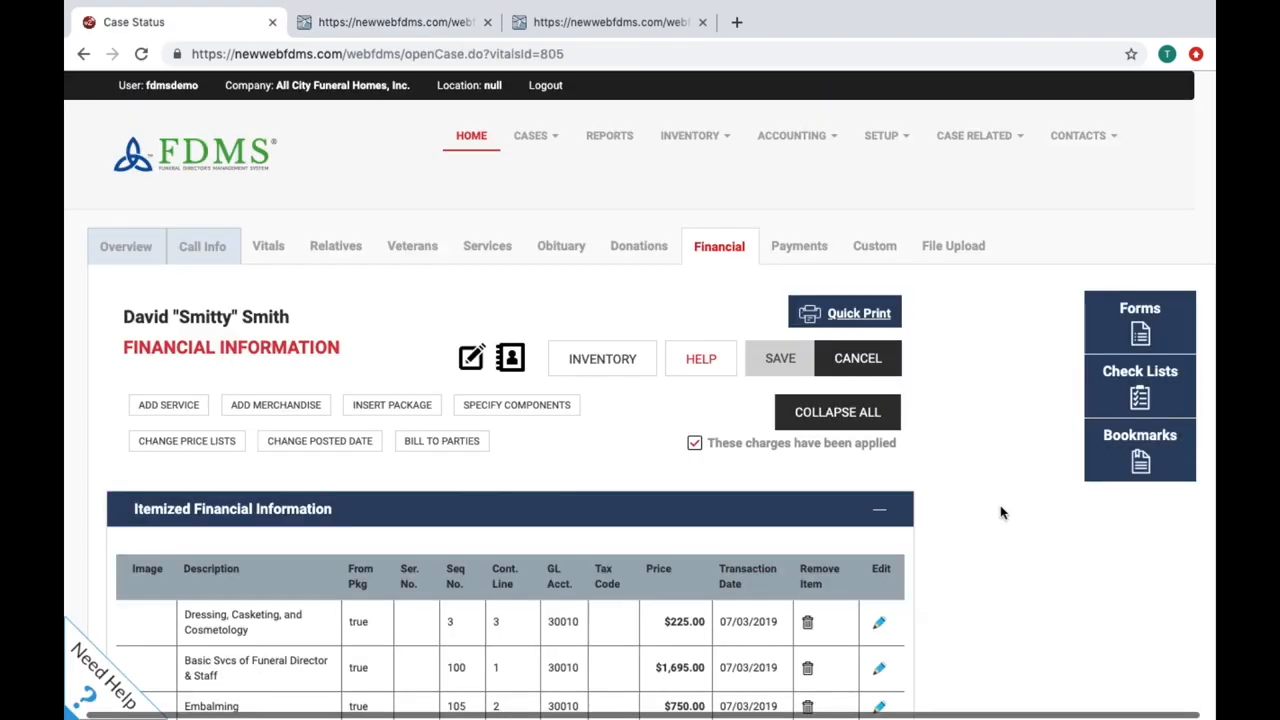
click(467, 442)
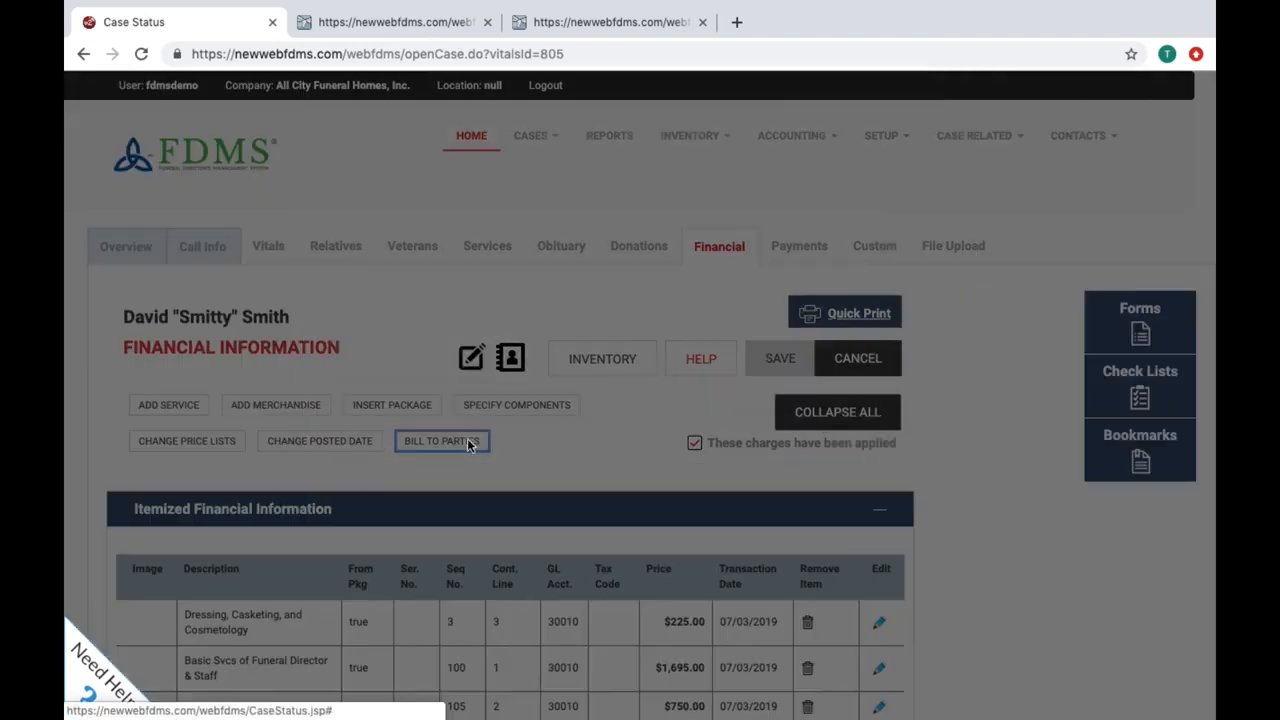
click(784, 486)
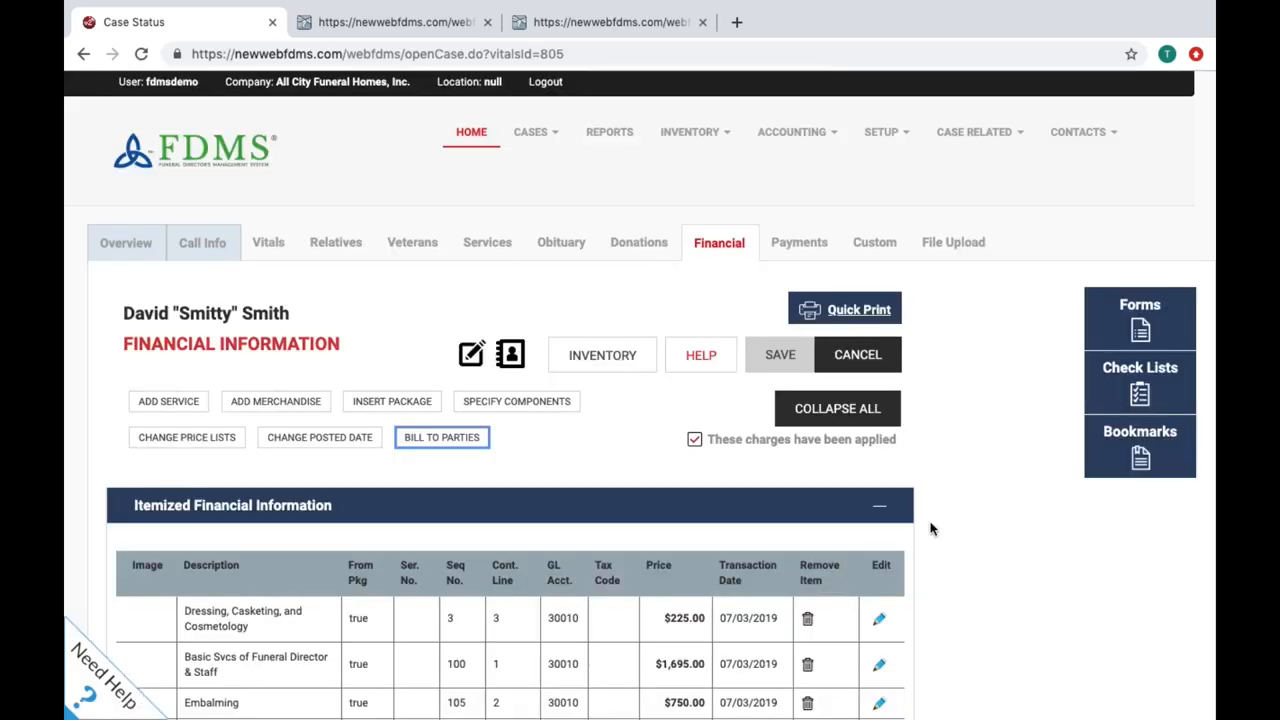
Step: Review the case's Payments: $8,747.35 paid of $8,747.35 due, $0.00 balance across three payments
click(779, 240)
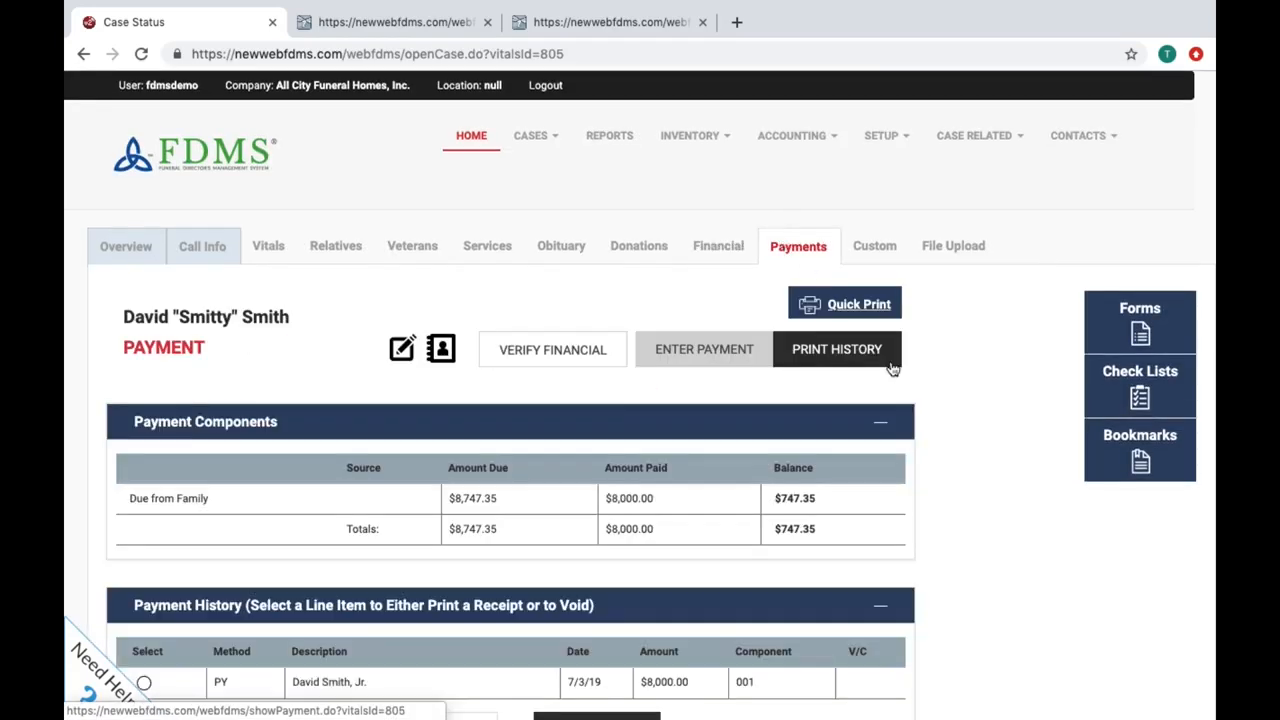
scroll(951, 450, down, 3)
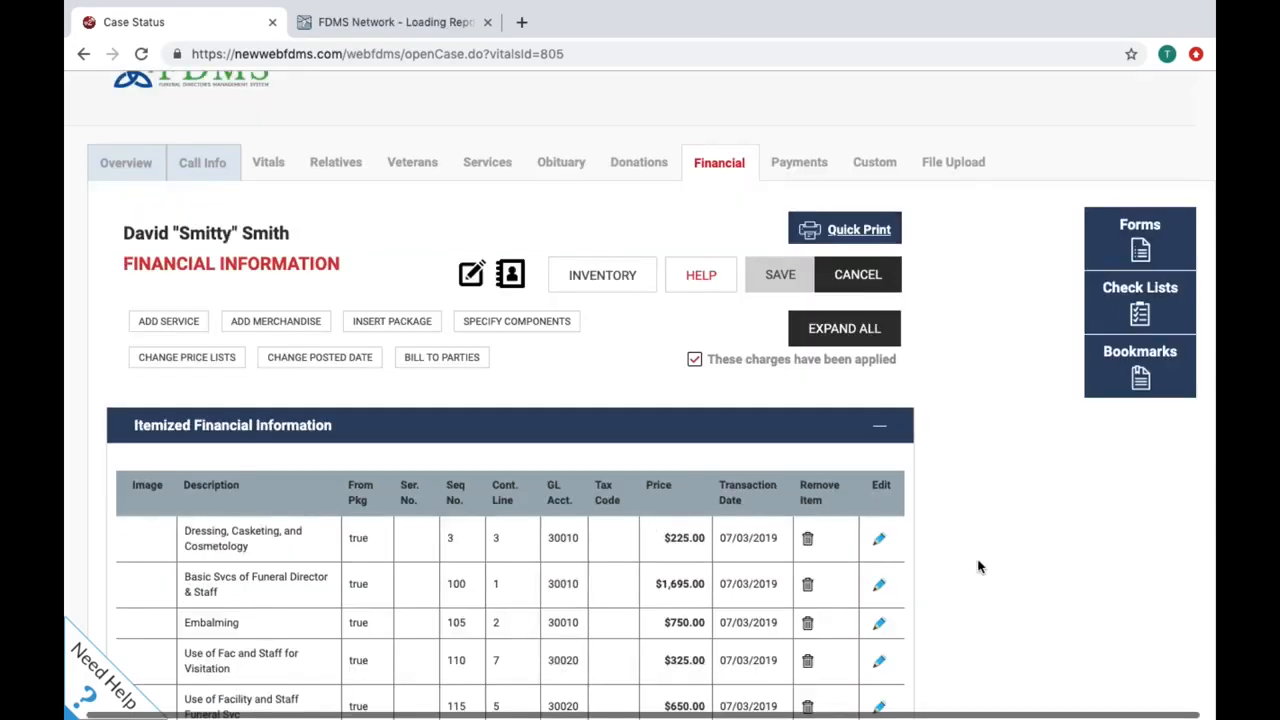
click(814, 168)
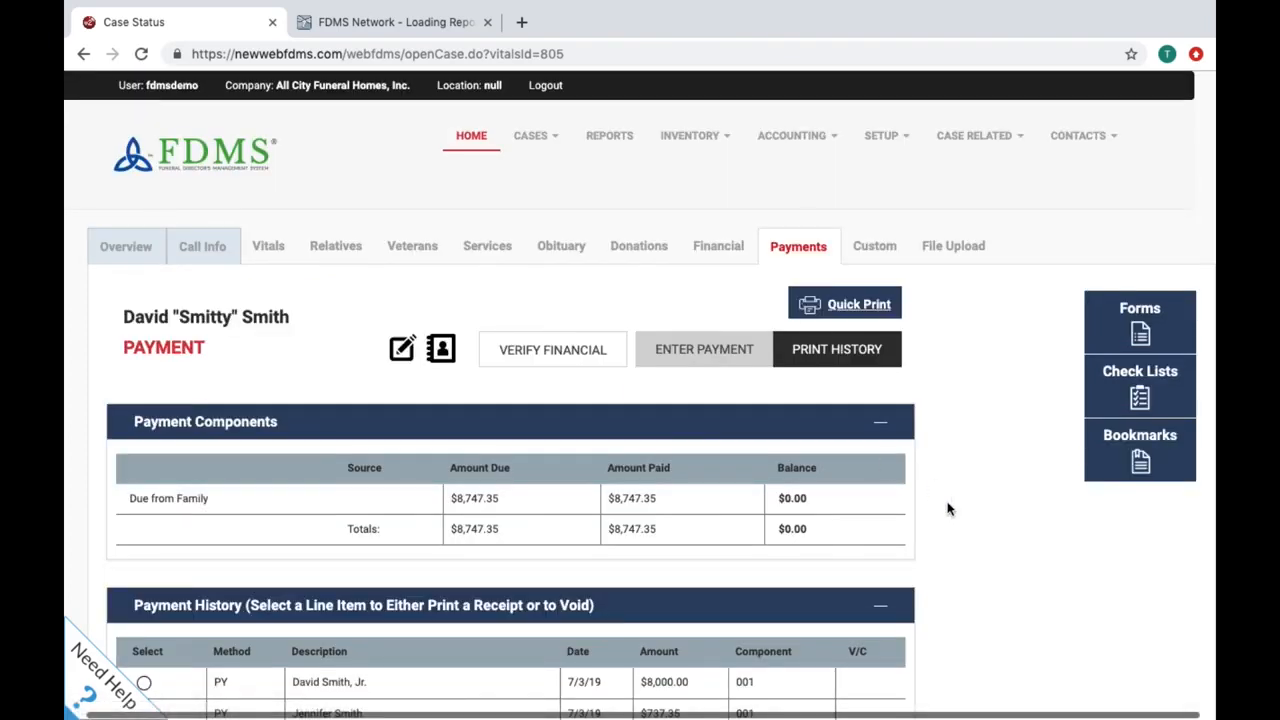
scroll(948, 509, down, 2)
scroll(948, 509, down, 4)
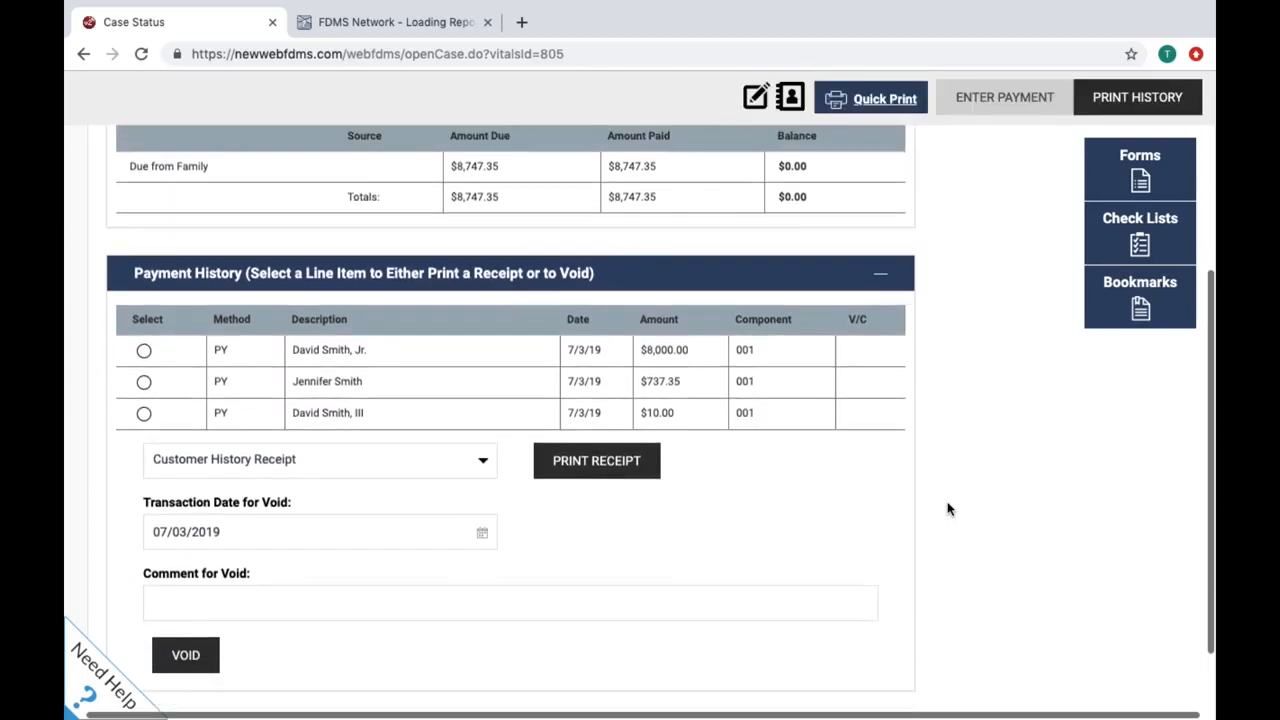
scroll(948, 509, up, 3)
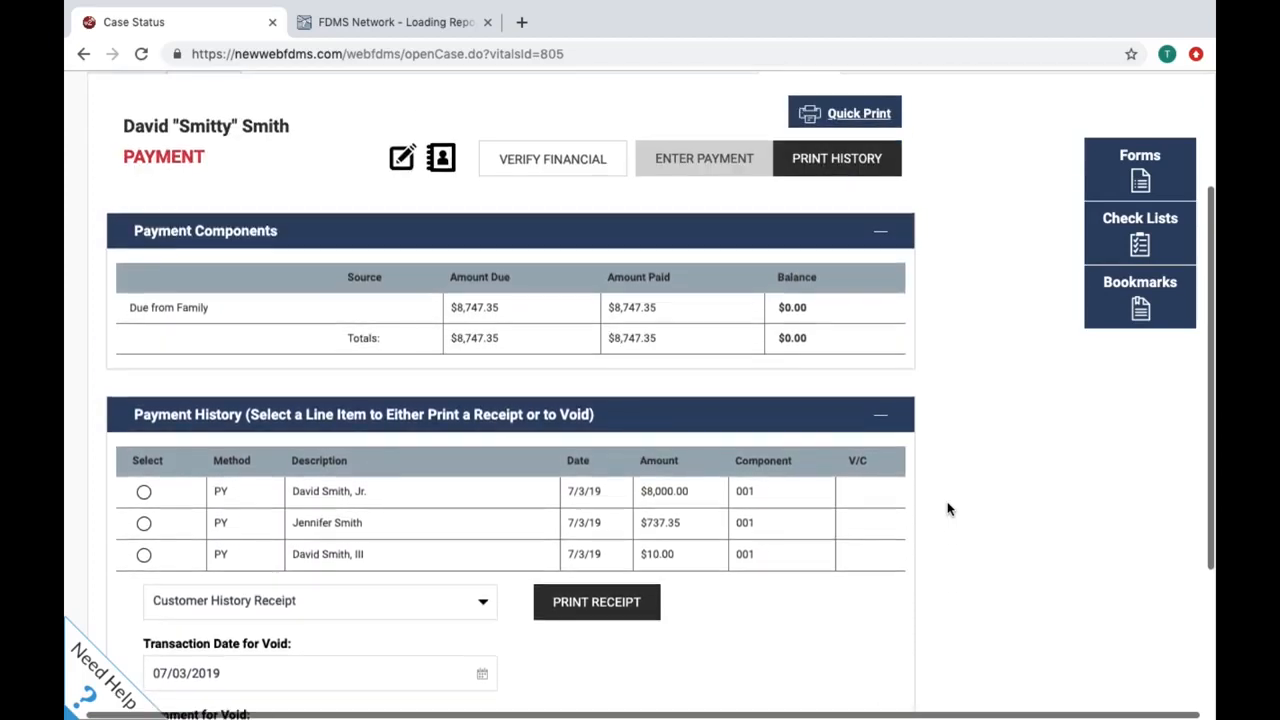
click(706, 158)
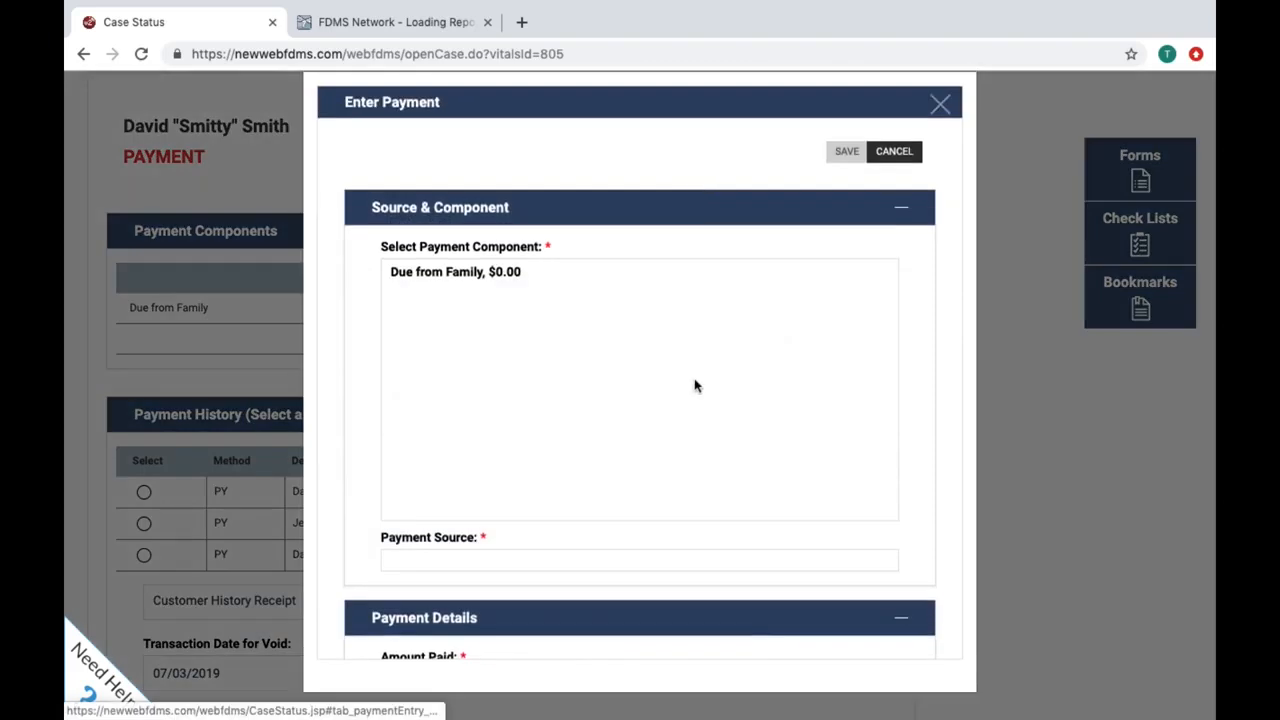
Step: Choose Due from Family and the payment source in Enter Payment, then close it unsaved
click(653, 284)
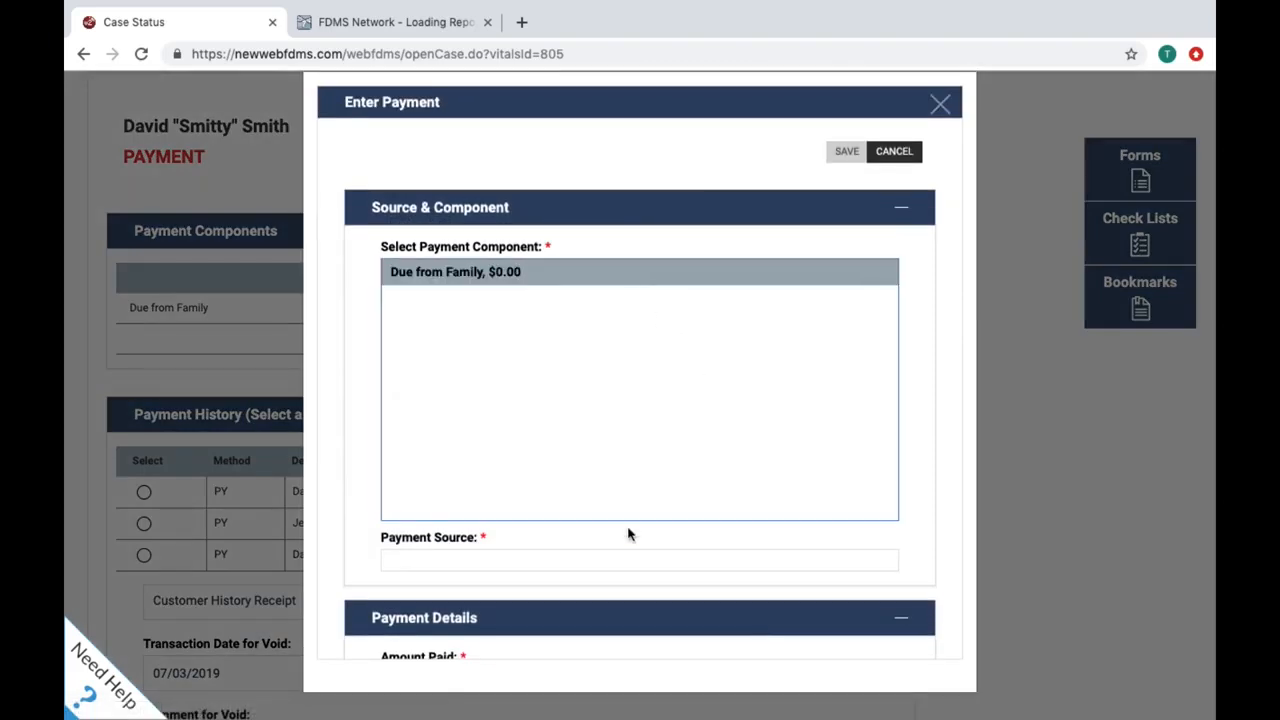
click(649, 566)
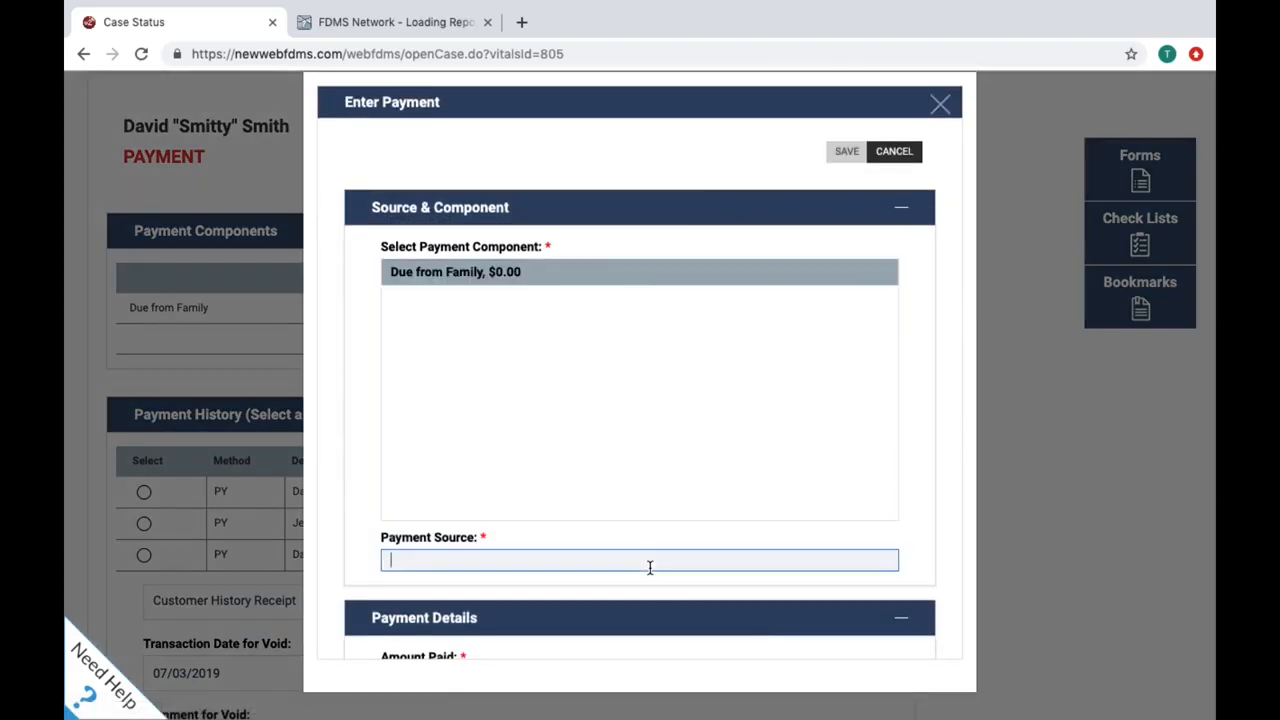
scroll(649, 566, down, 2)
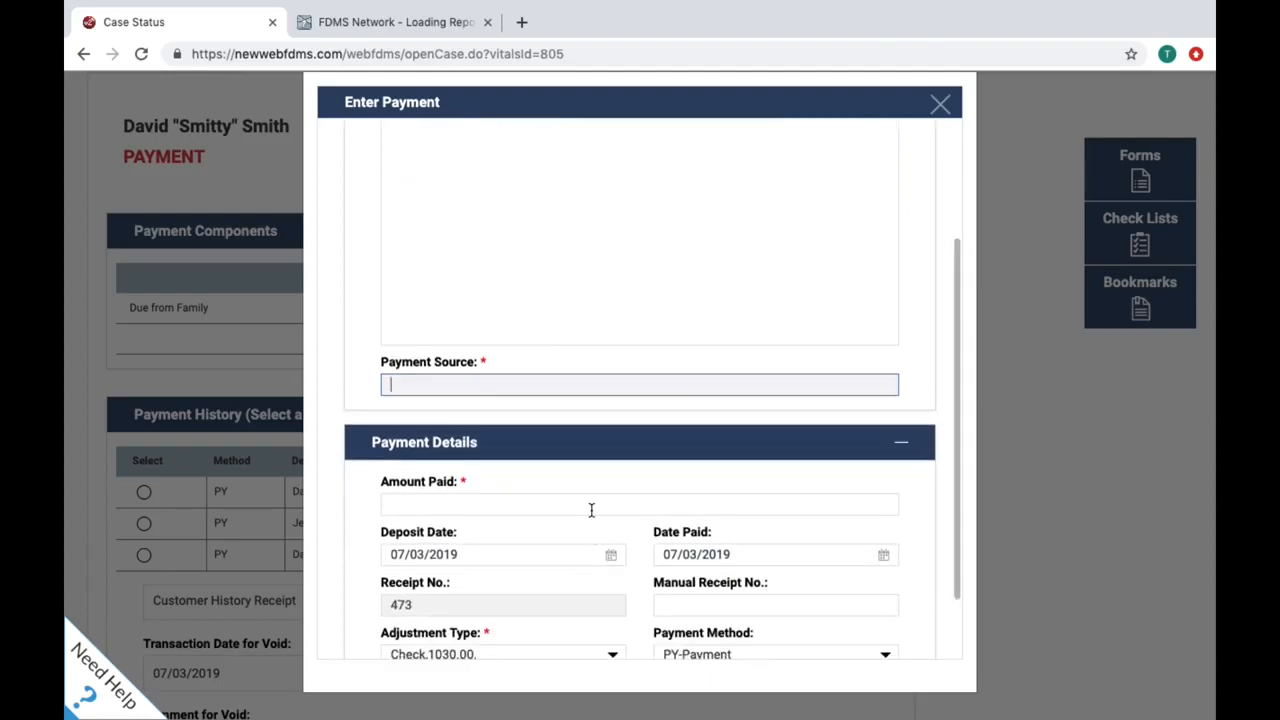
scroll(593, 500, down, 1)
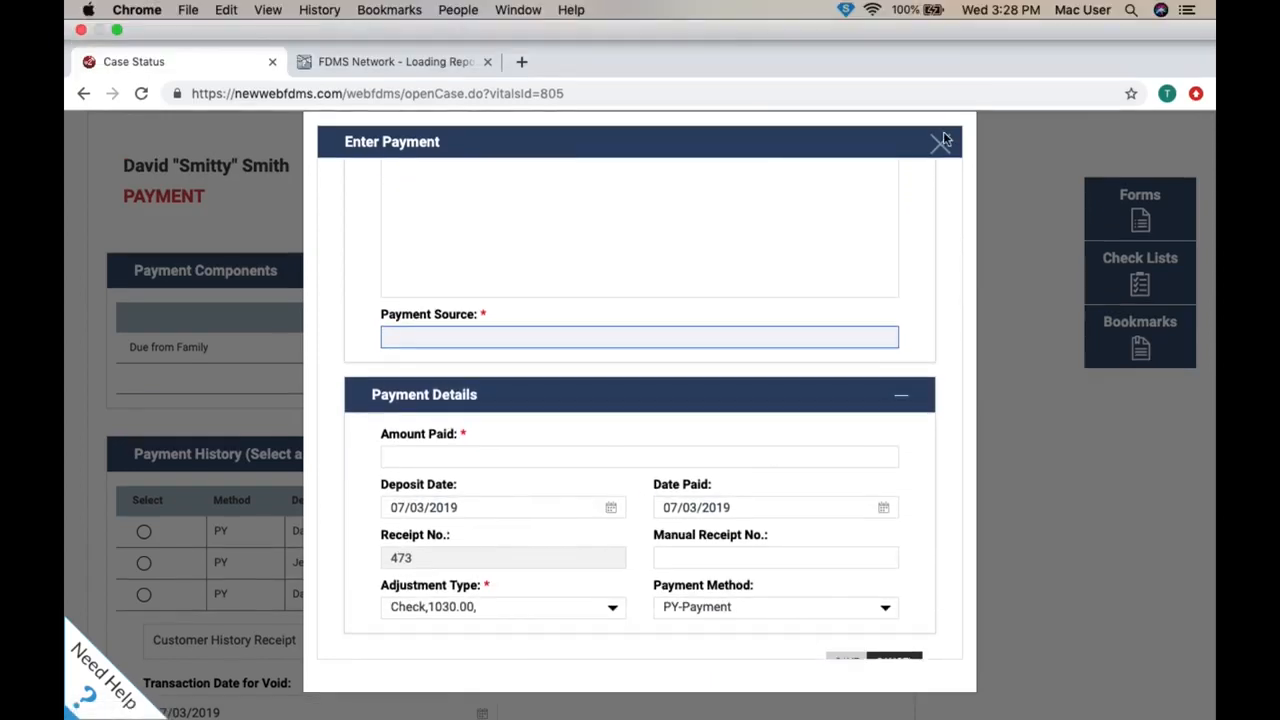
click(944, 142)
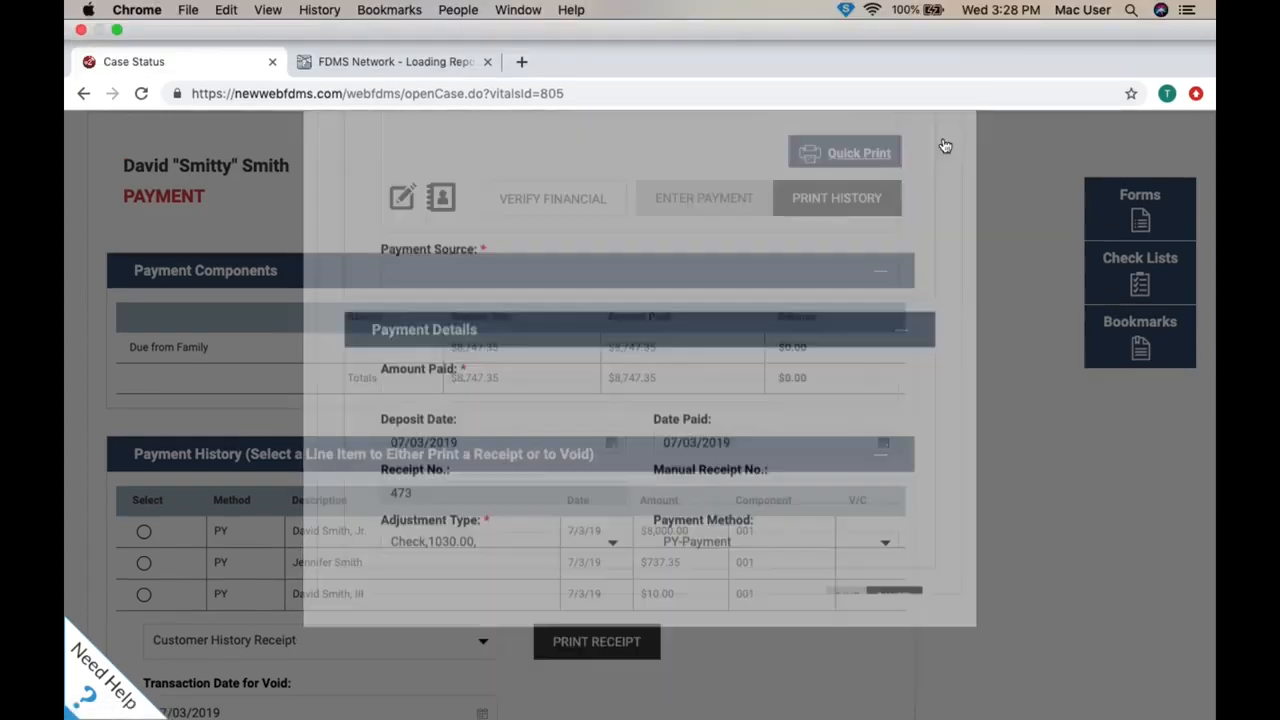
Step: Print a receipt for the $737.35 payment
scroll(987, 420, down, 2)
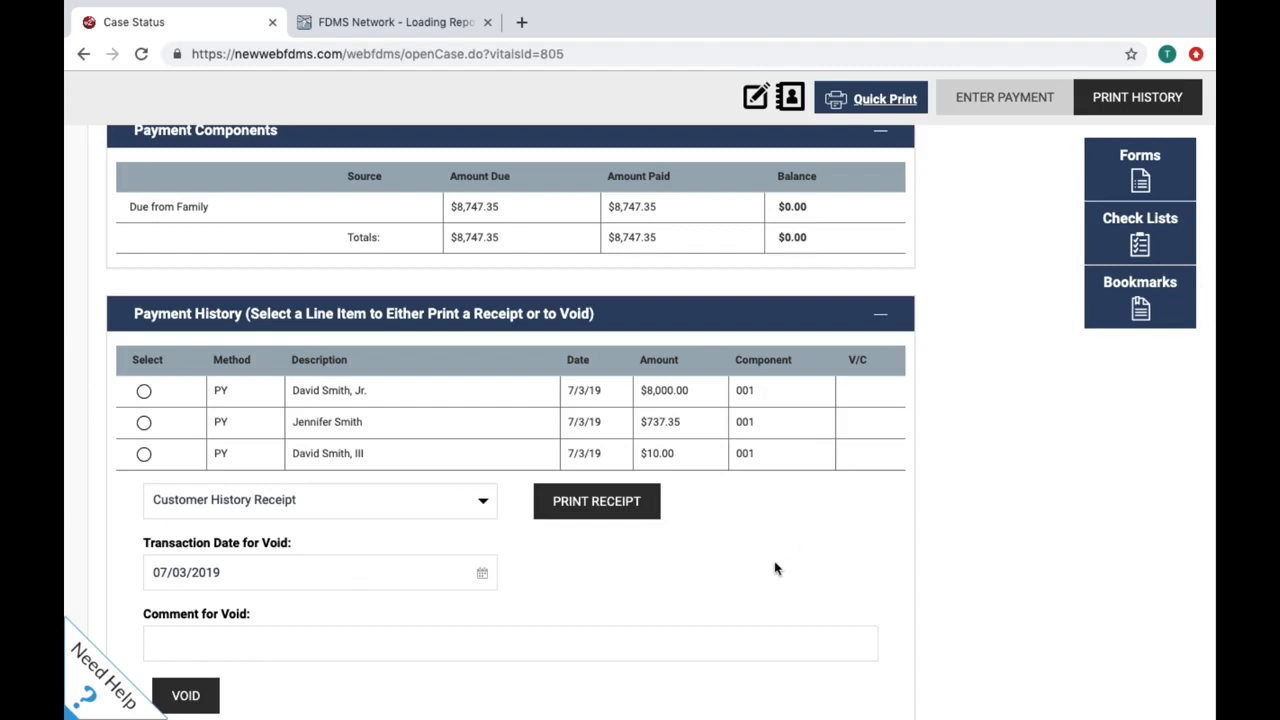
click(145, 424)
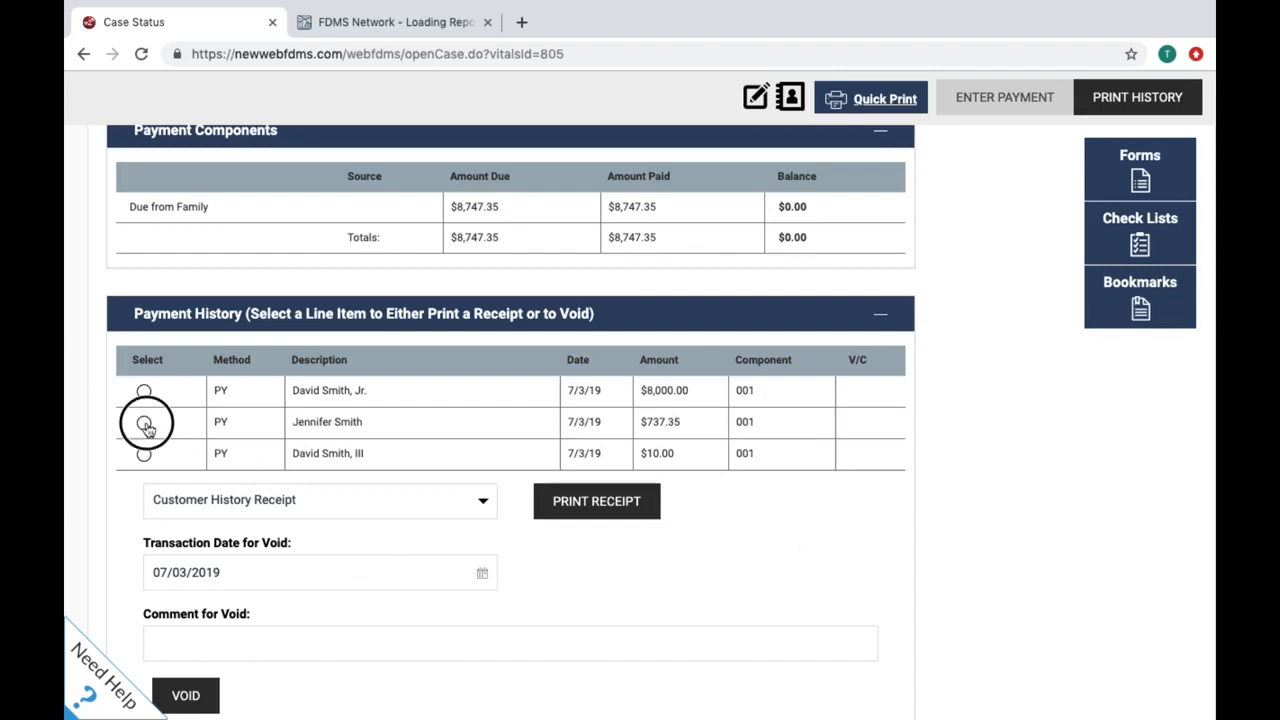
click(589, 515)
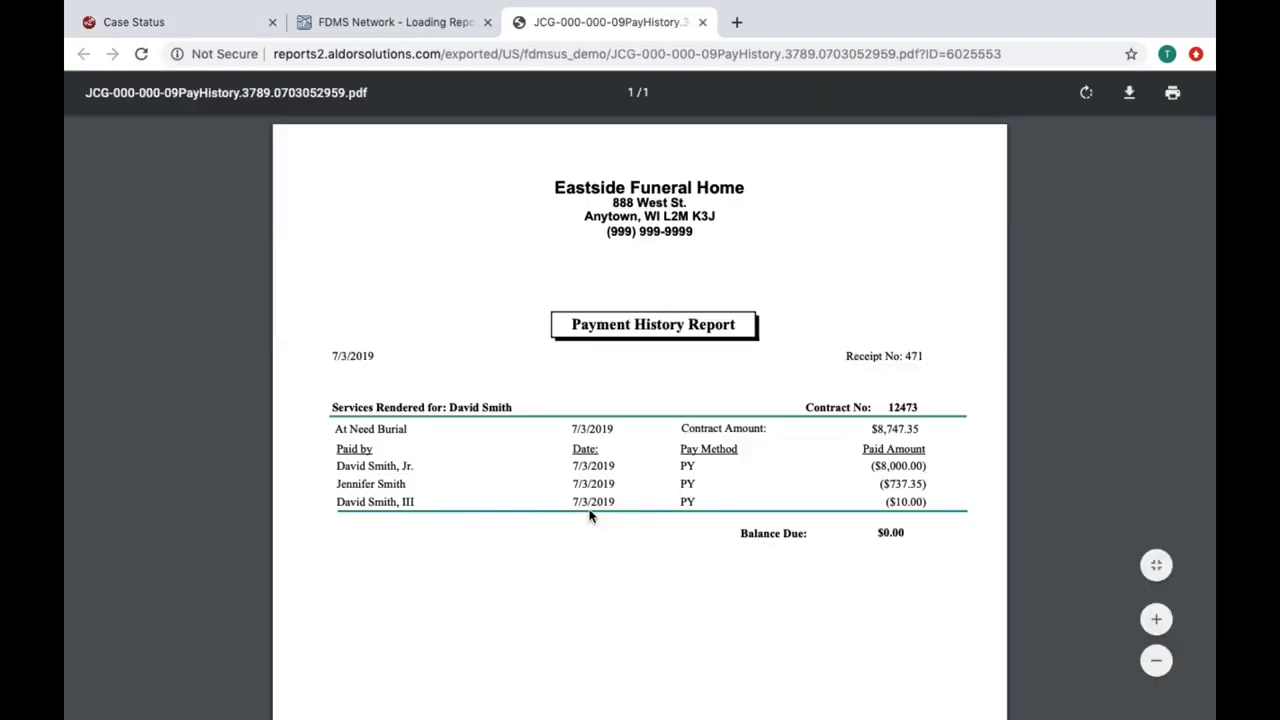
Step: Scroll the Payment History Report PDF showing three payments and $0.00 balance due
scroll(589, 515, down, 1)
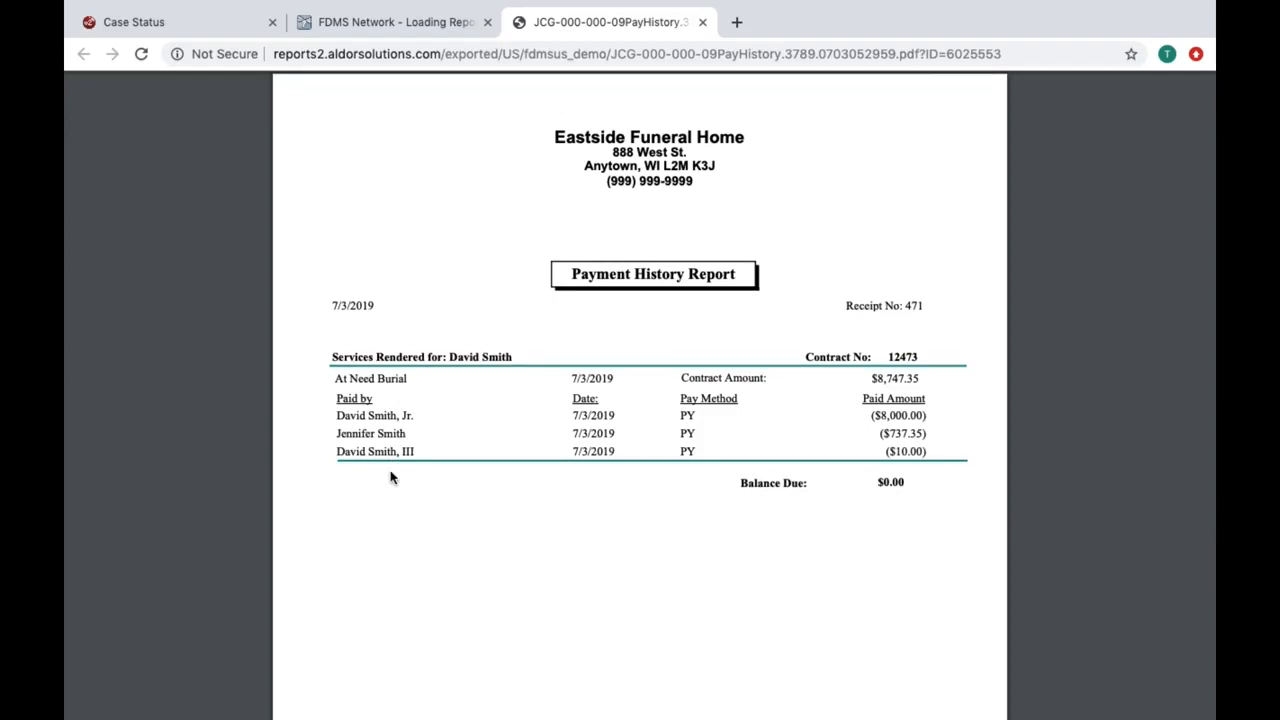
Step: Print a Receipt With Details for the case's payments and review the PDF
click(155, 21)
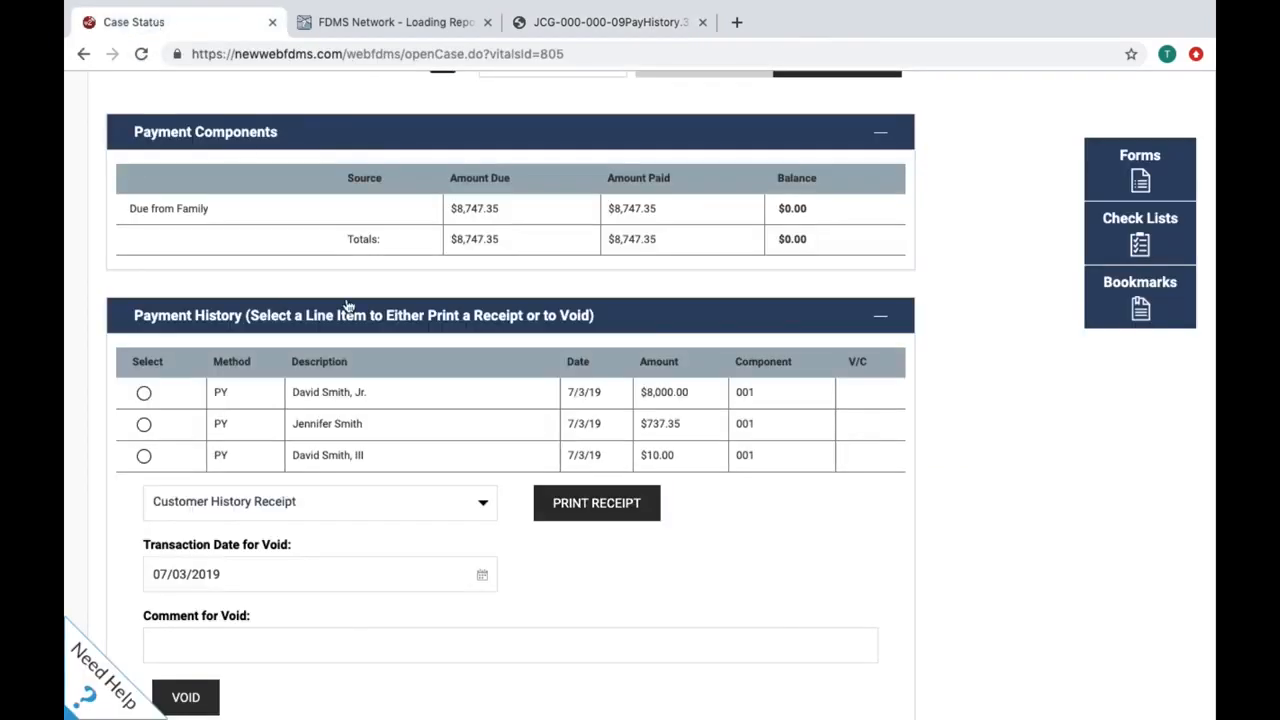
click(480, 508)
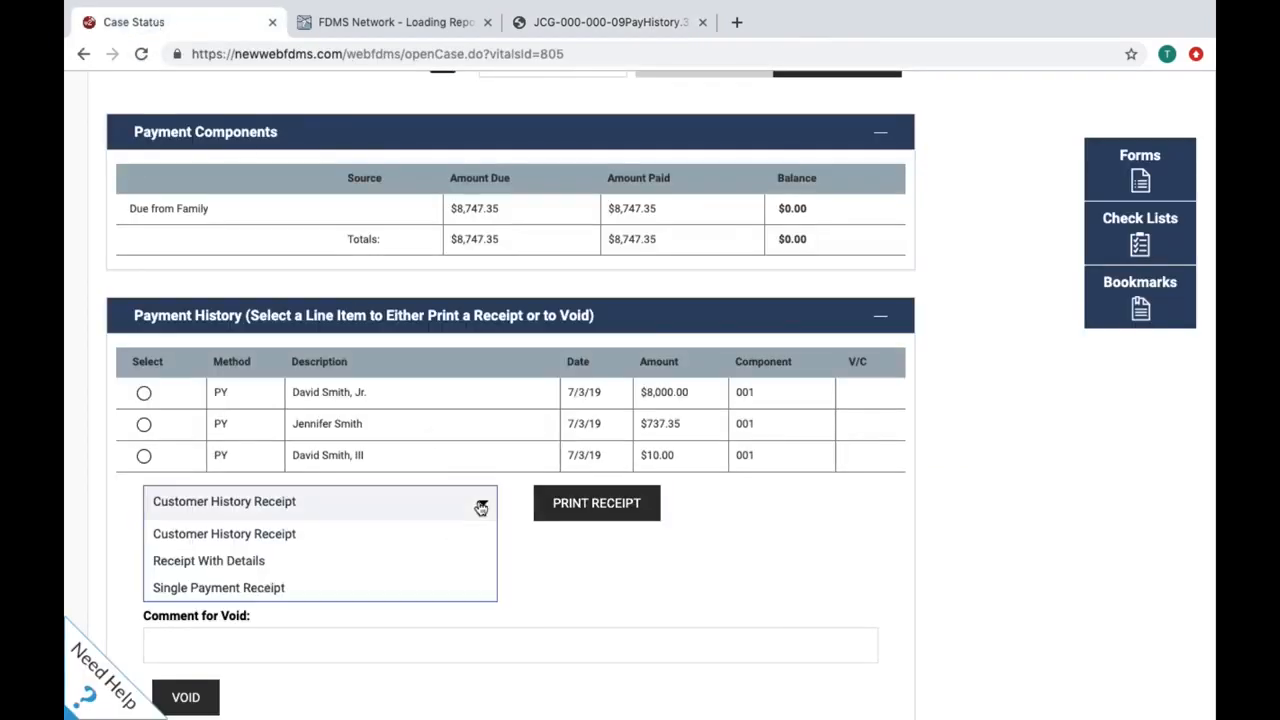
click(460, 563)
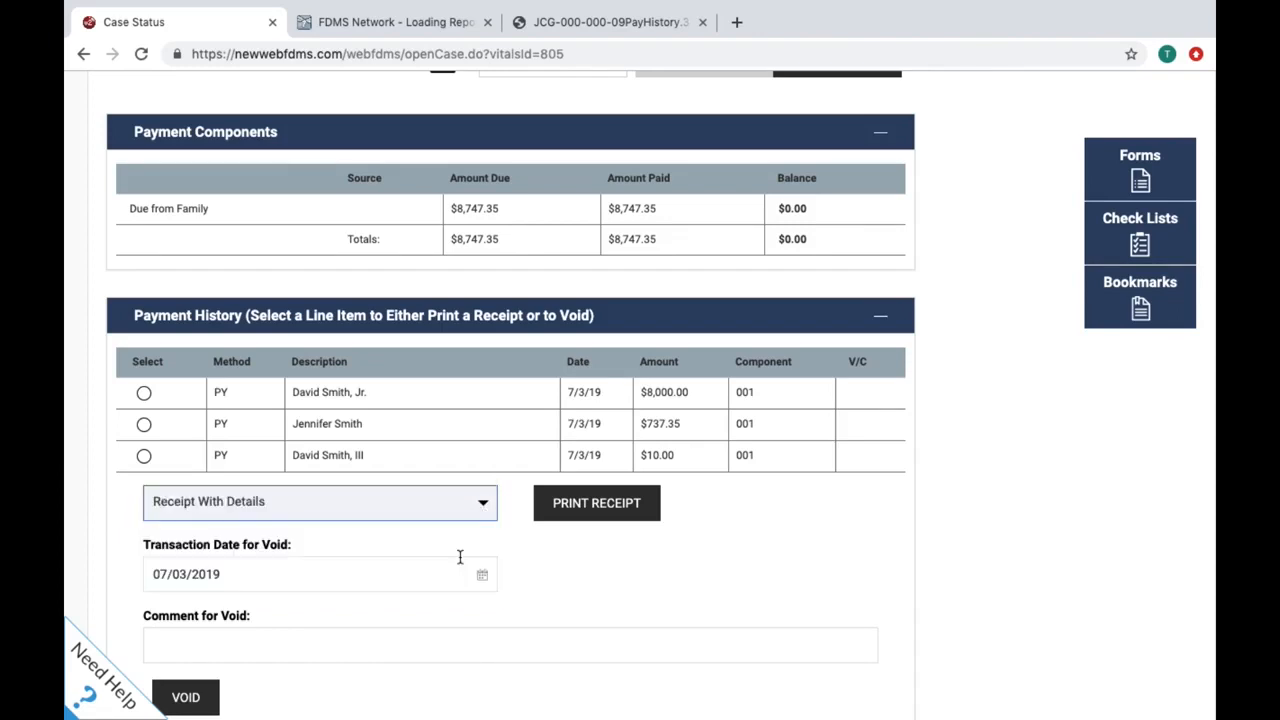
click(590, 512)
scroll(580, 591, down, 3)
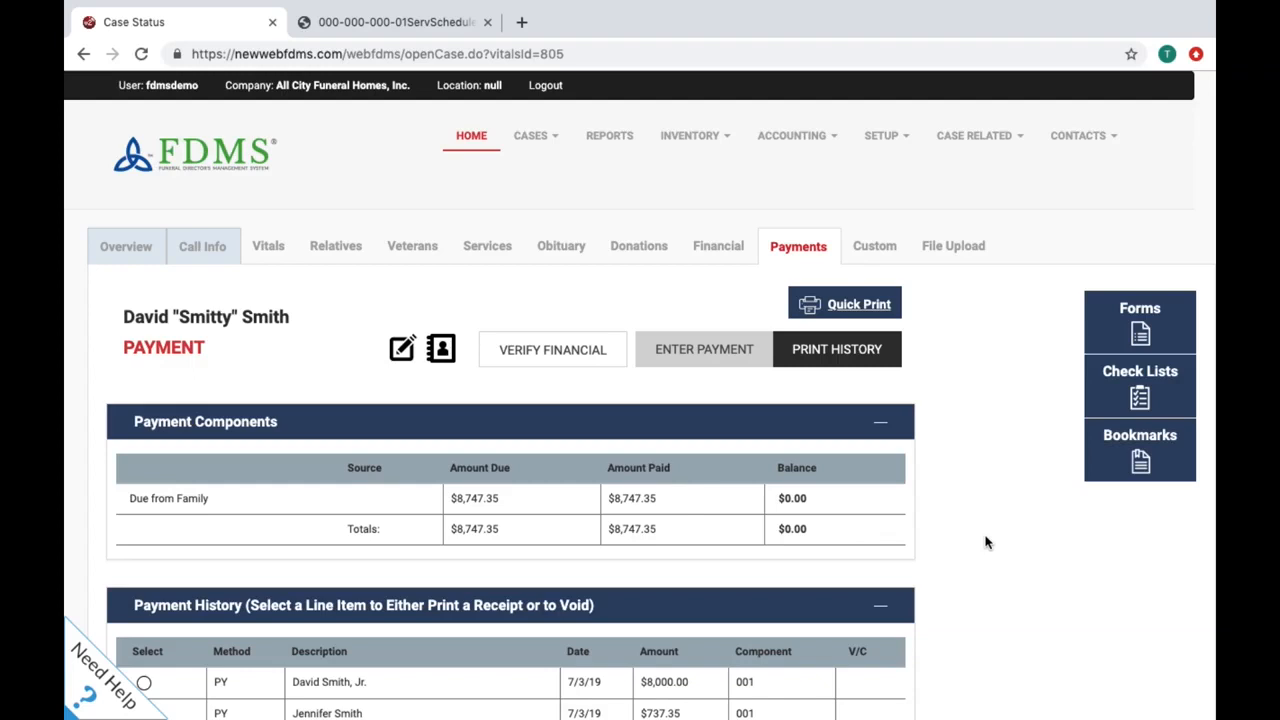
click(556, 145)
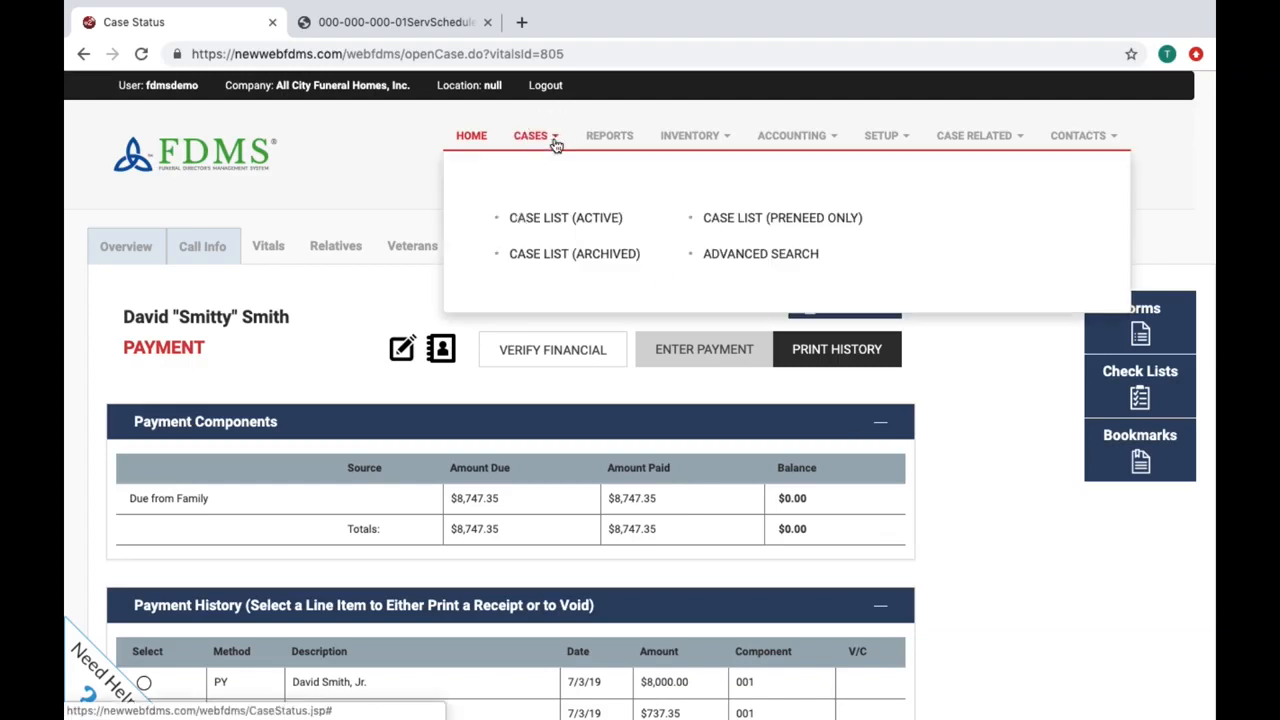
click(707, 253)
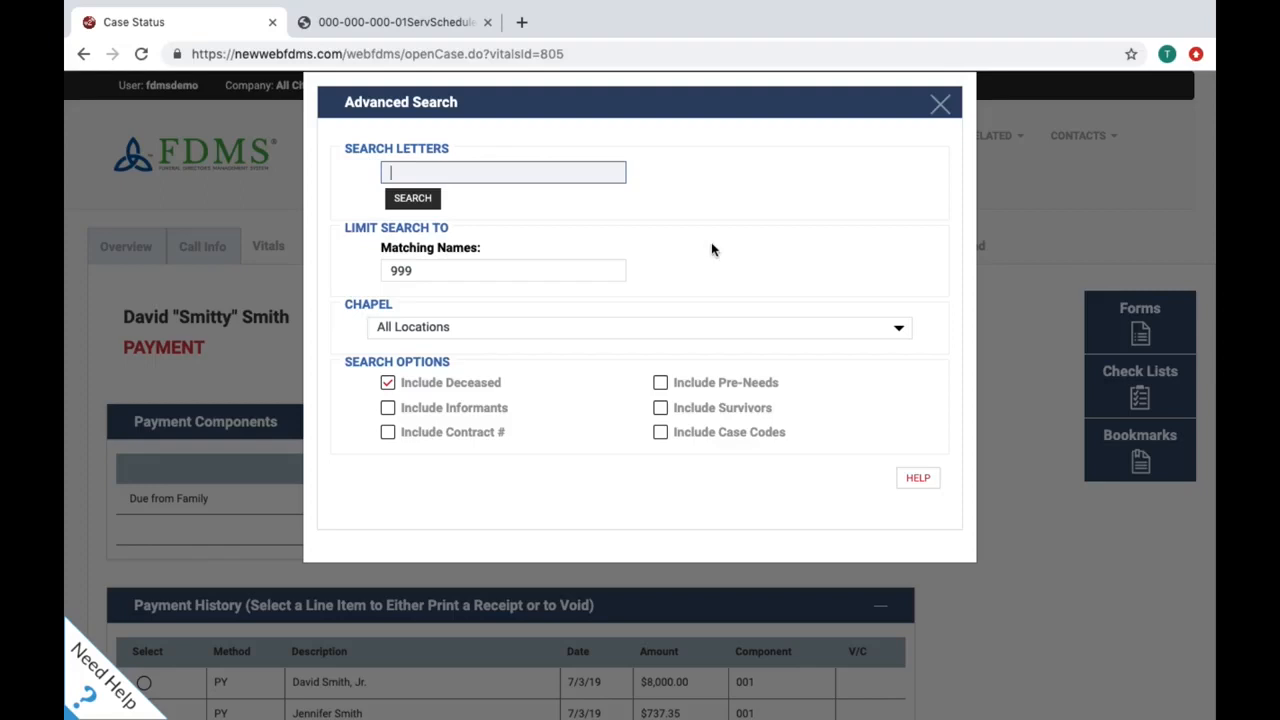
click(939, 106)
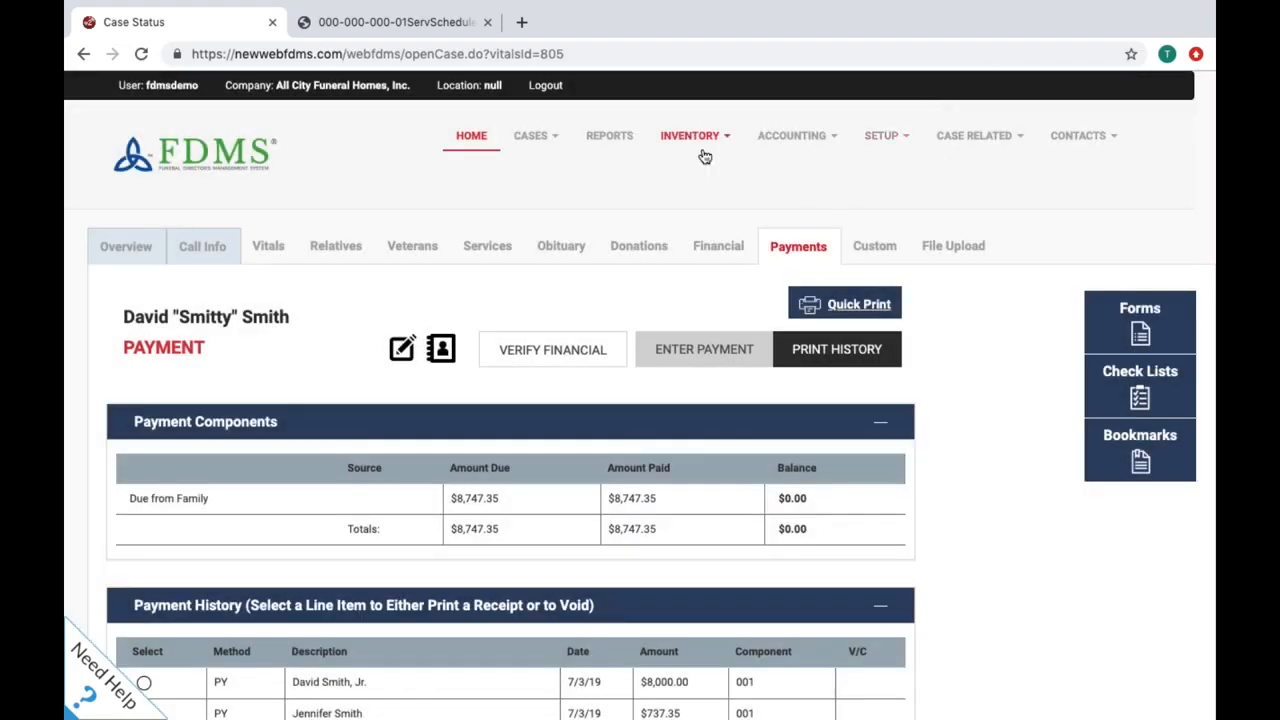
Step: Search reports for 'sch' and open the Schedule Report options, then close them without generating
click(625, 140)
scroll(681, 474, down, 20)
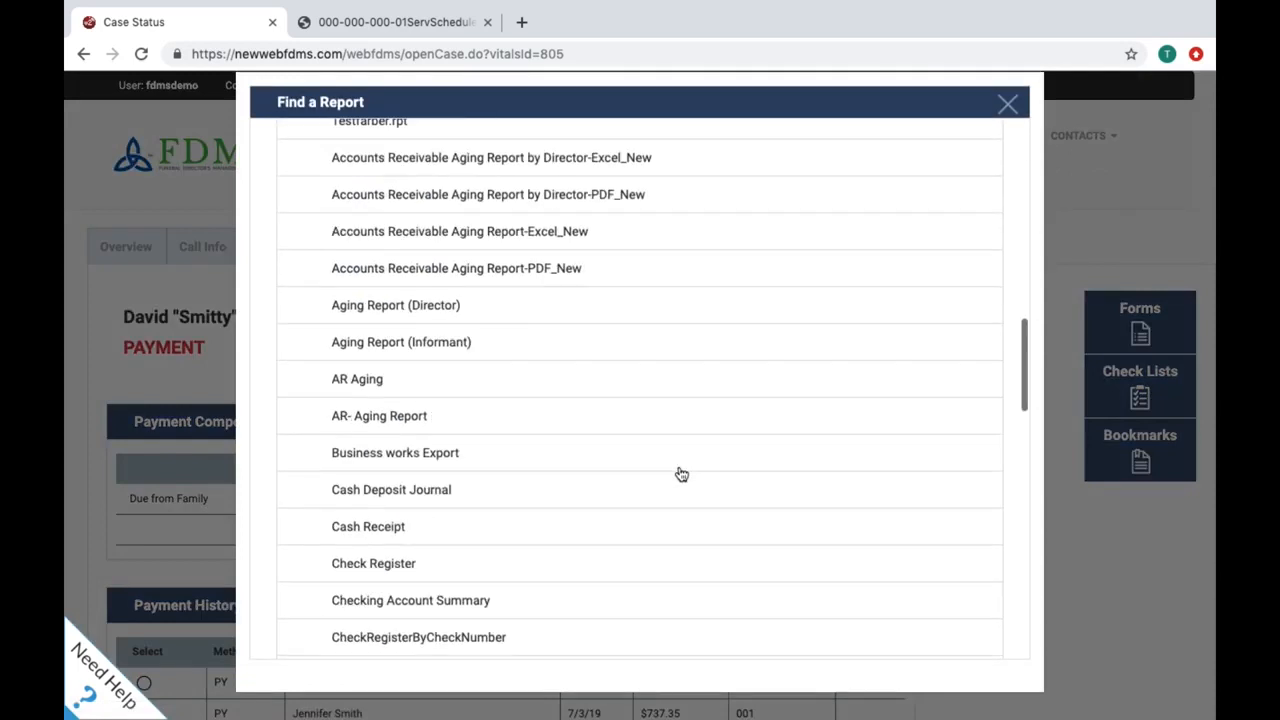
scroll(681, 474, up, 20)
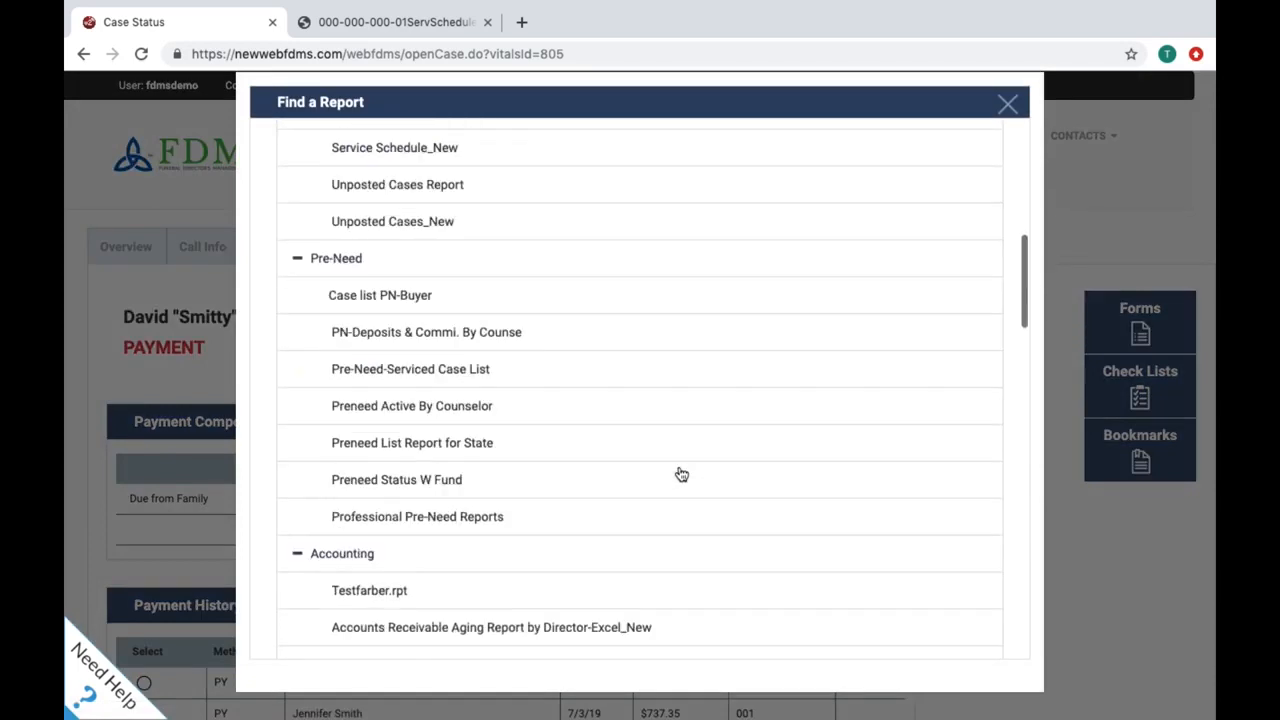
click(508, 208)
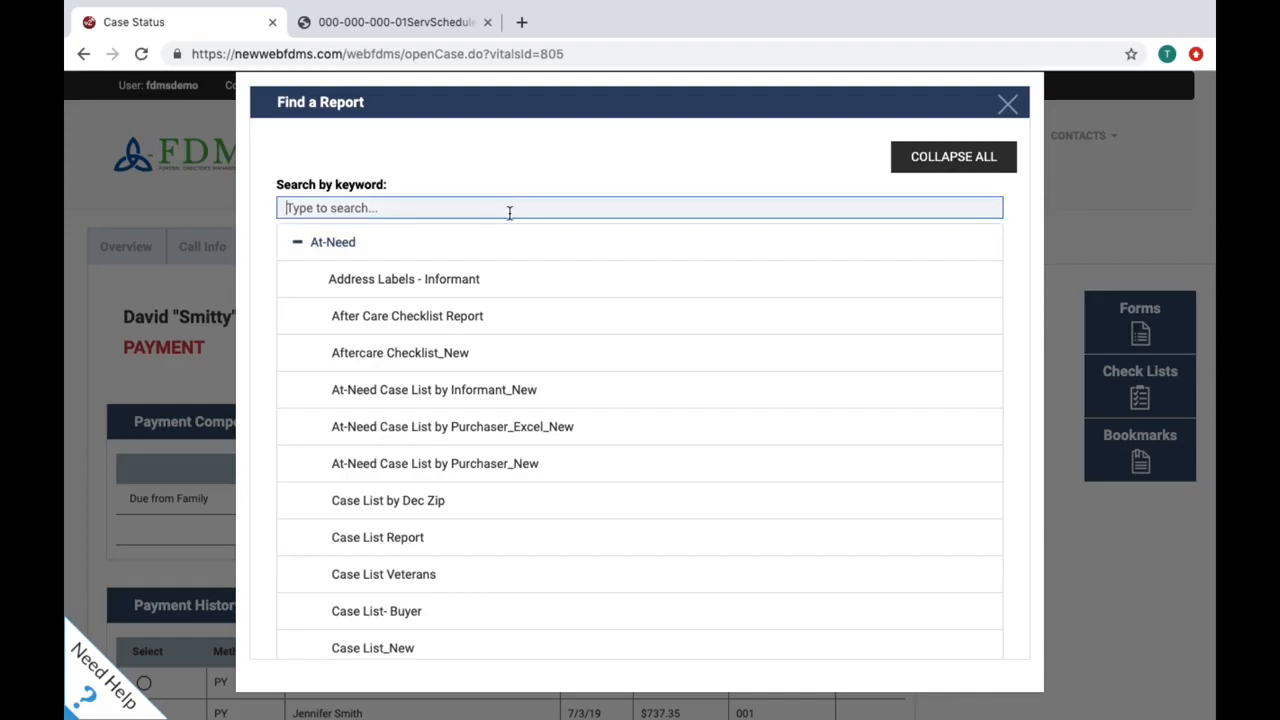
text(sch)
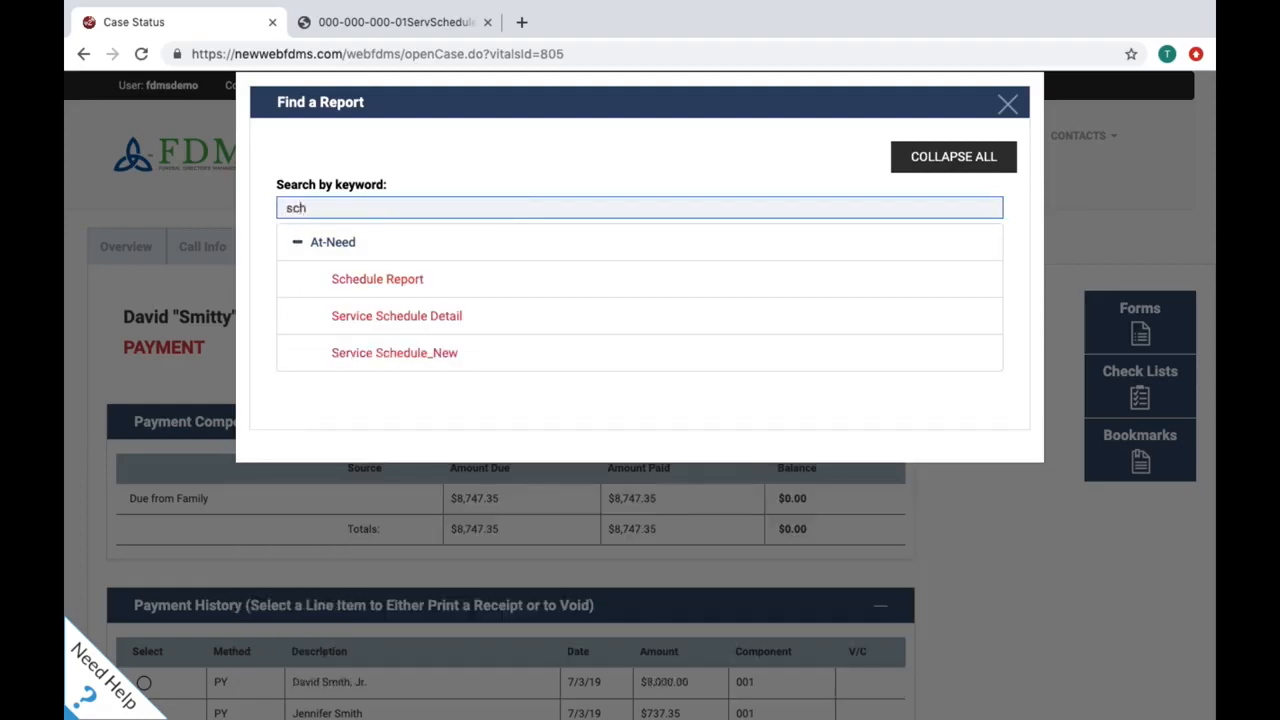
click(475, 277)
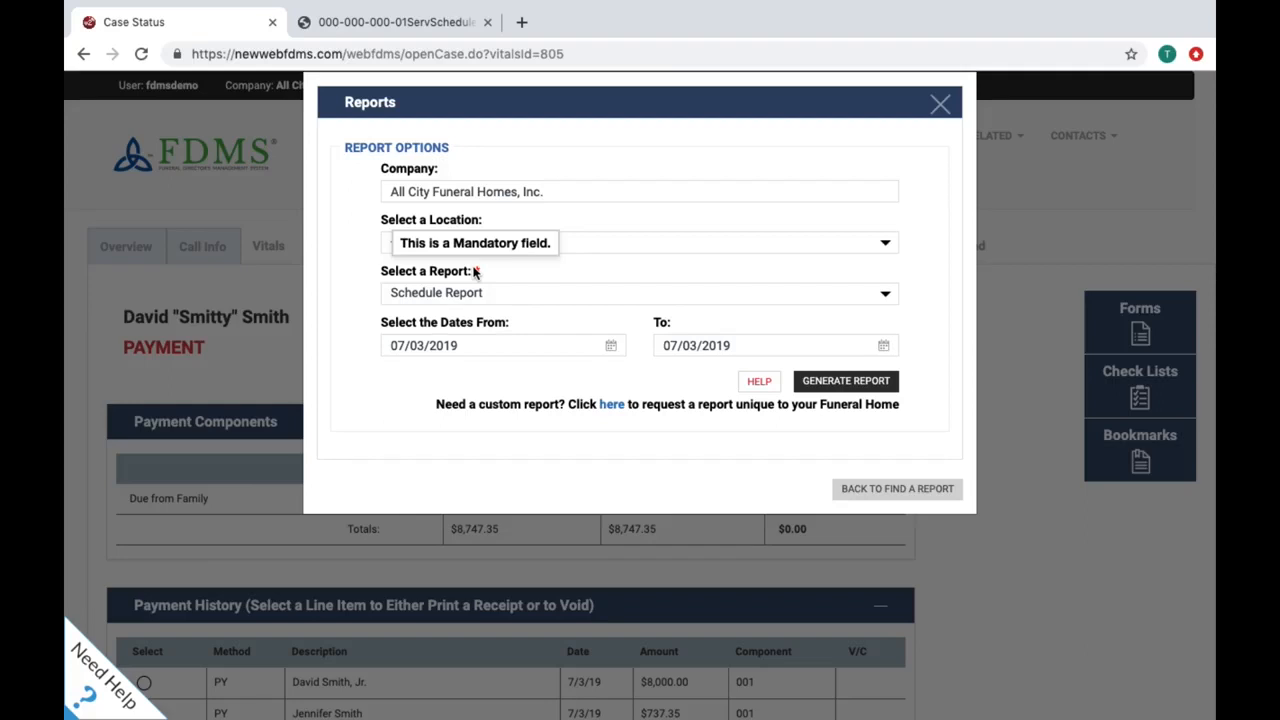
click(936, 106)
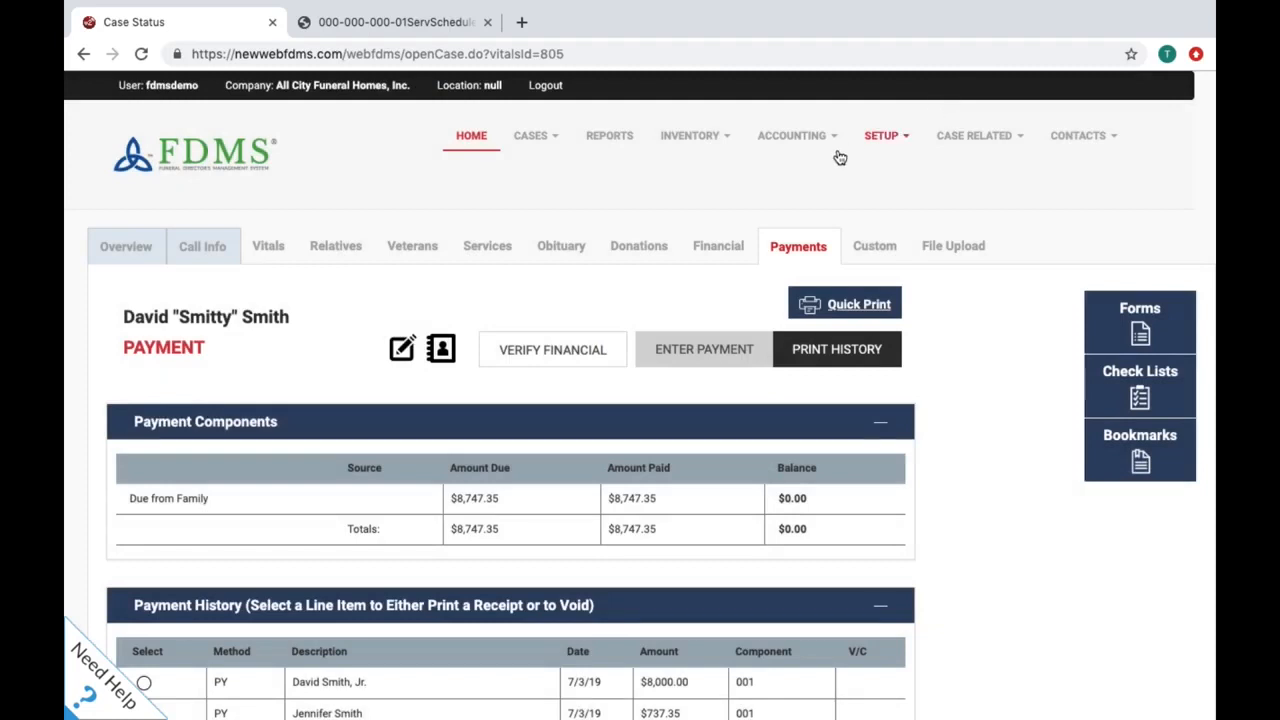
Step: Generate the Service Schedule Detail report for 07/03/2019, found by searching 'det'
click(609, 135)
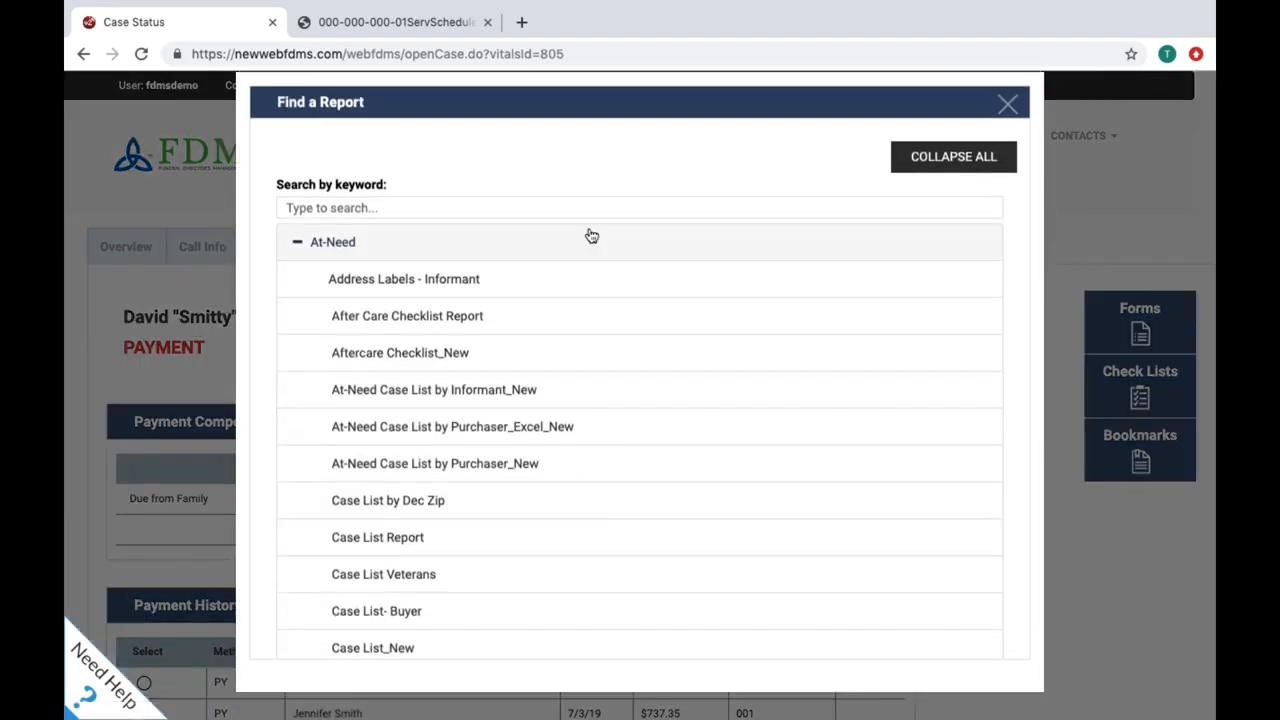
click(590, 209)
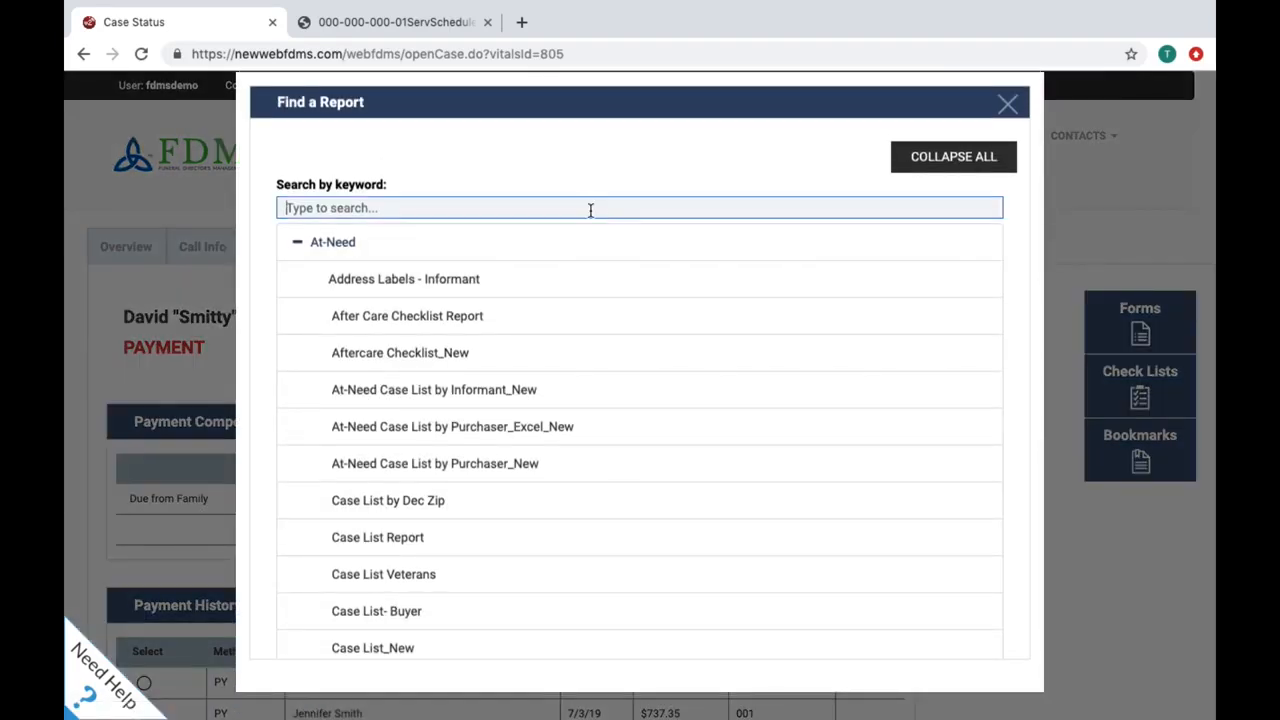
text(det)
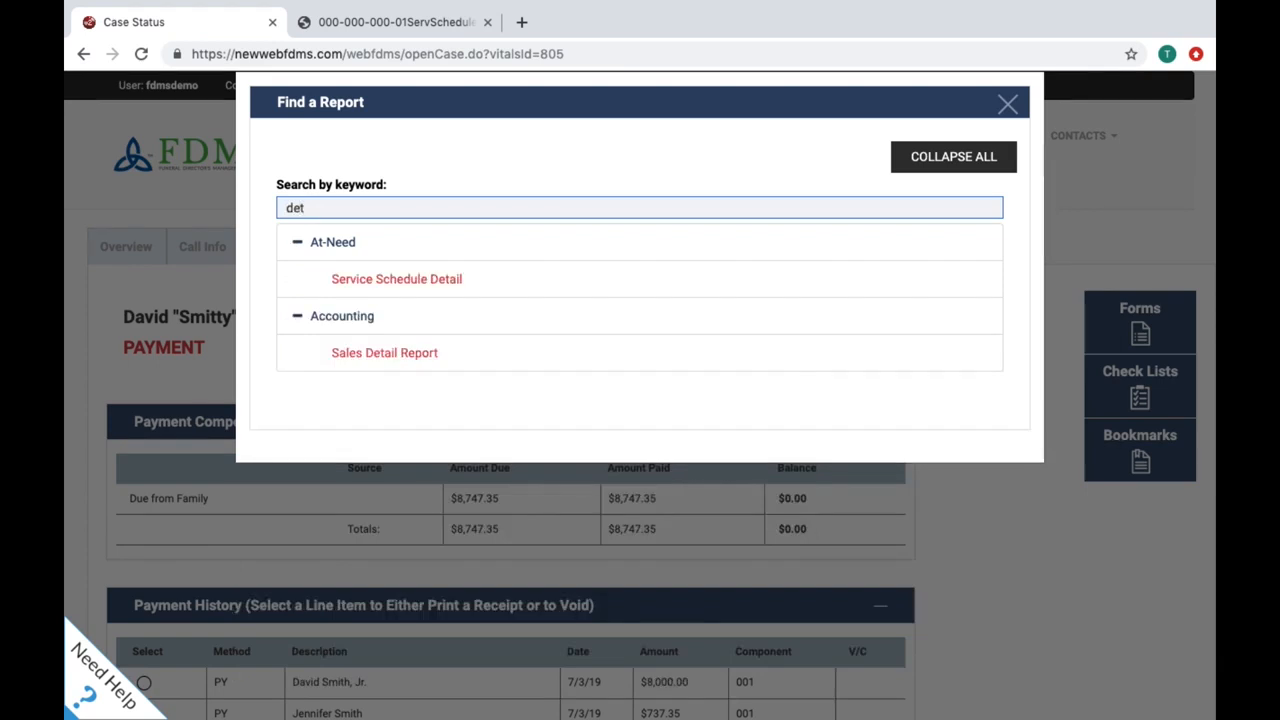
click(526, 278)
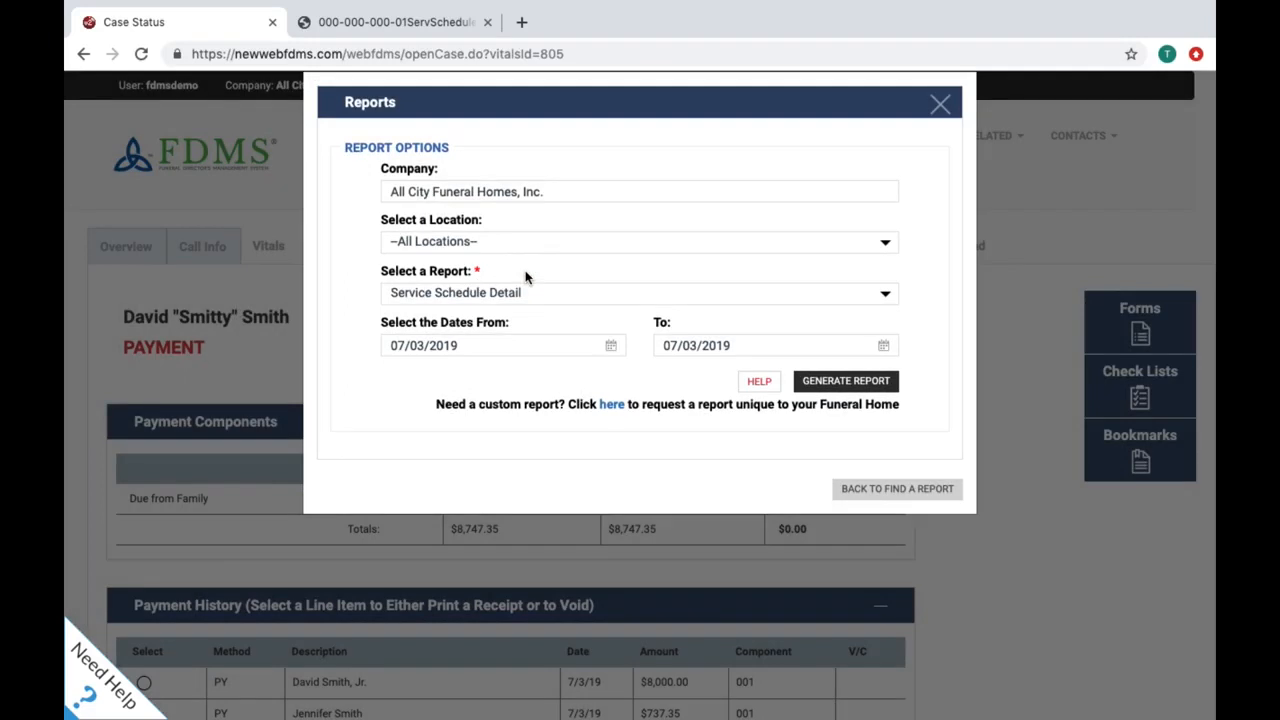
click(828, 383)
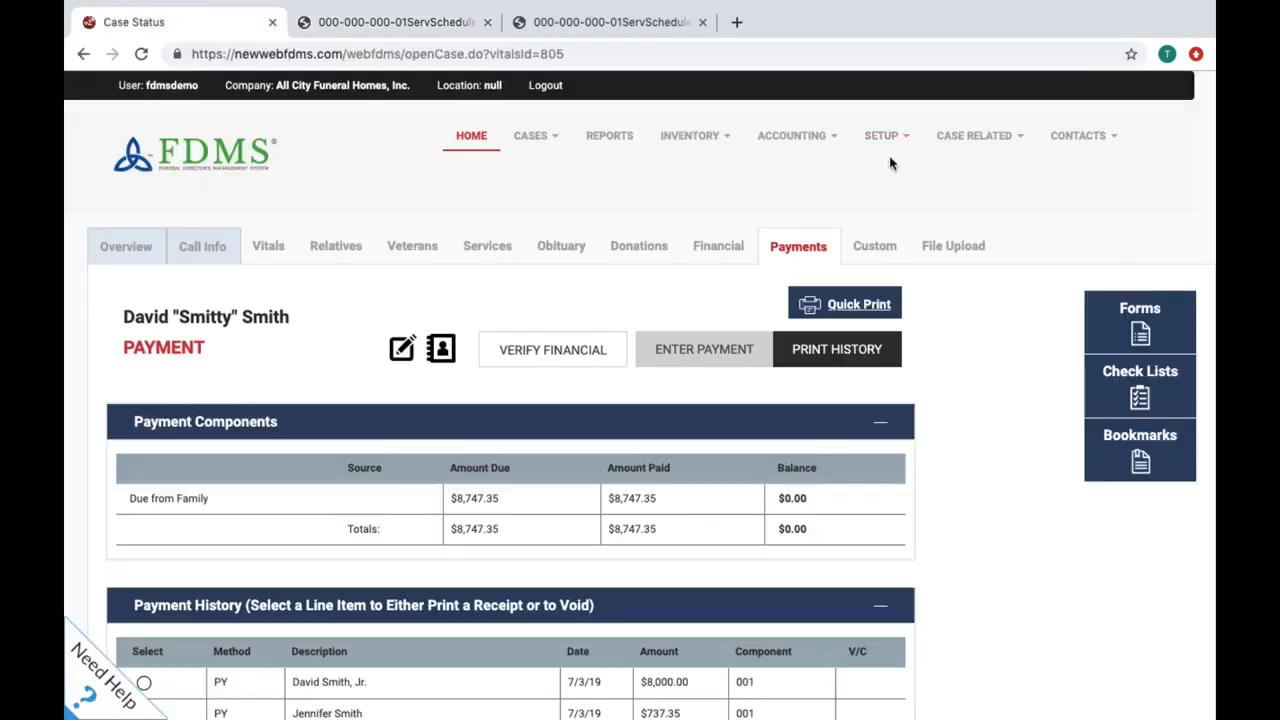
mouse_move(836, 137)
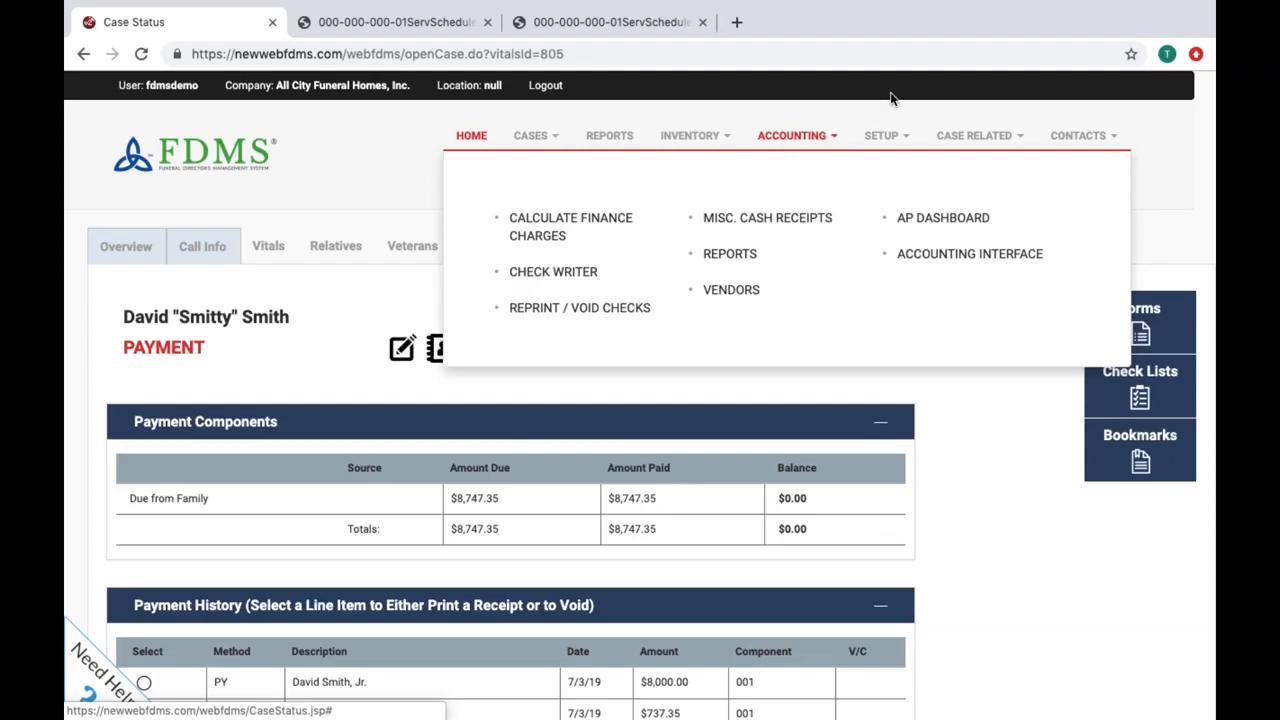
click(594, 274)
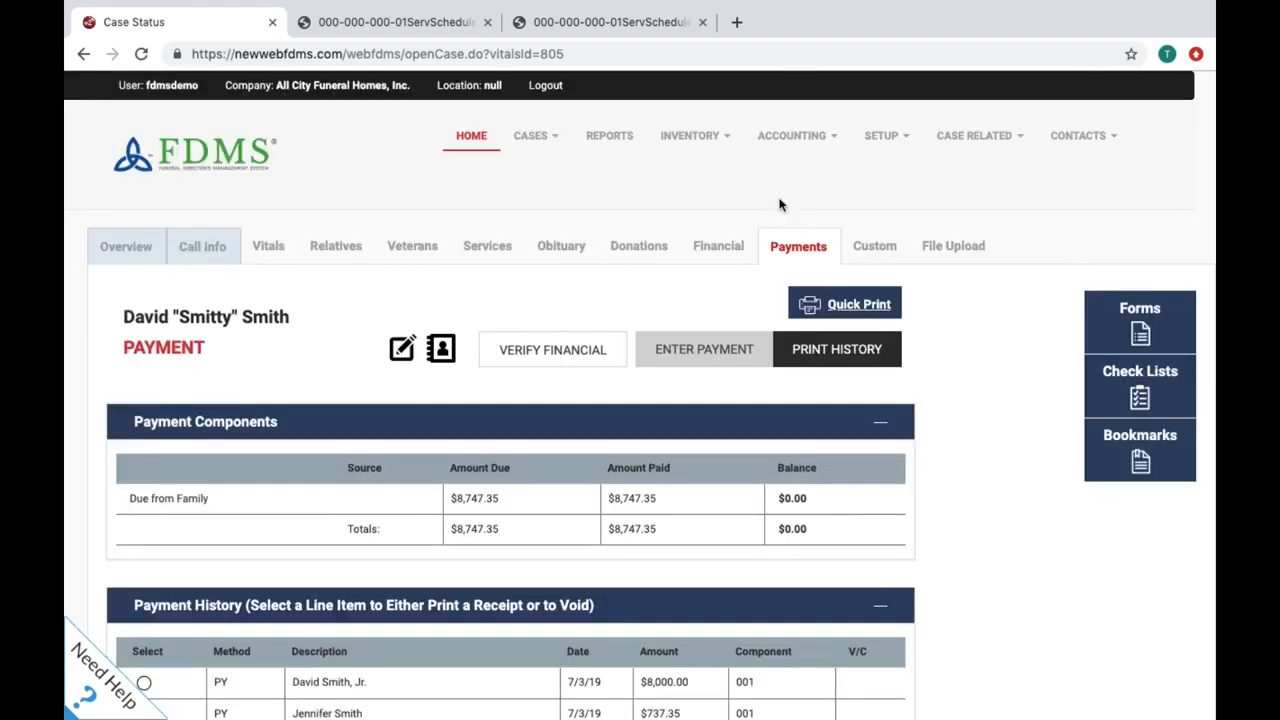
mouse_move(829, 145)
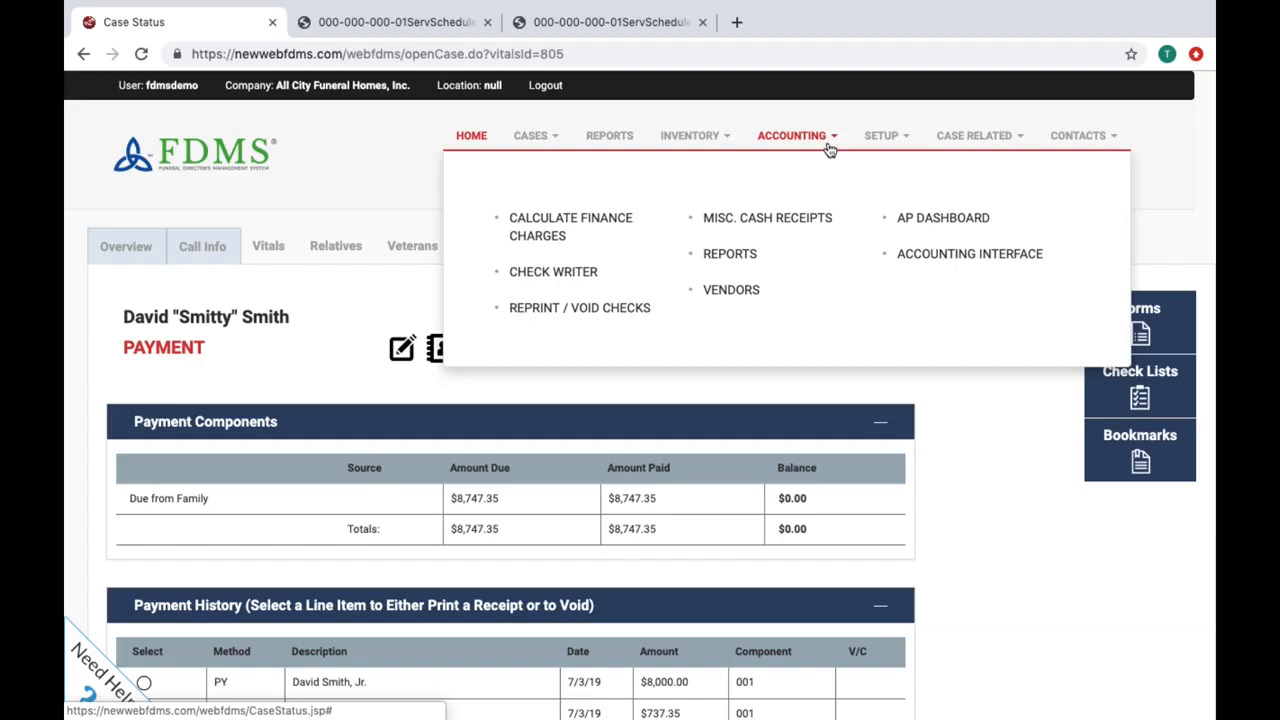
Step: Open the accounting Reports dialog for all locations, 07/03/2019, and filter its report list by 'sales'
click(744, 255)
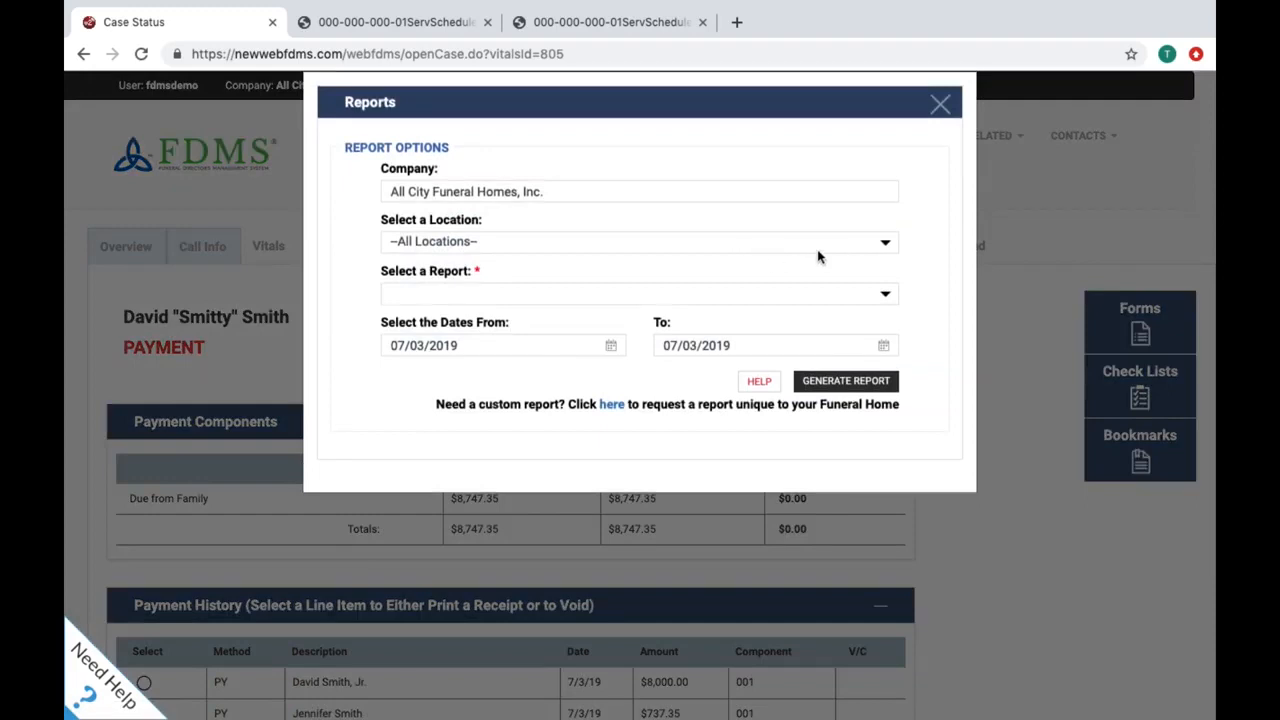
click(885, 299)
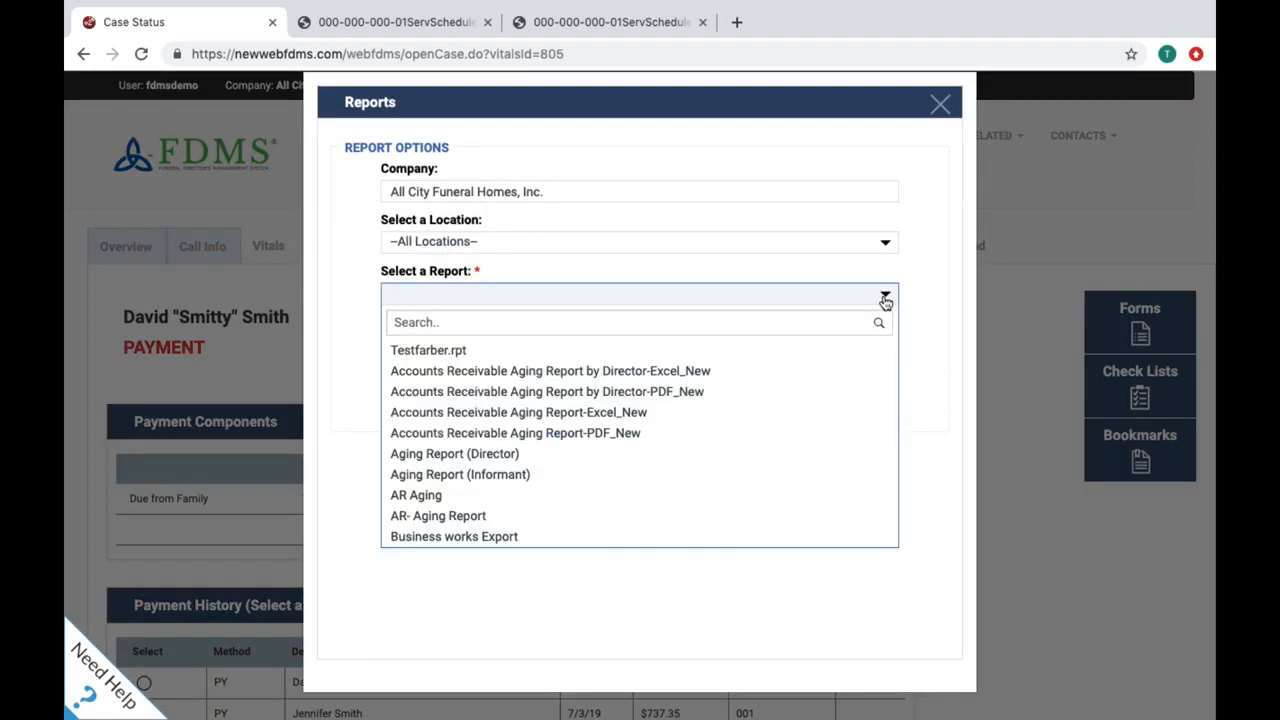
click(812, 296)
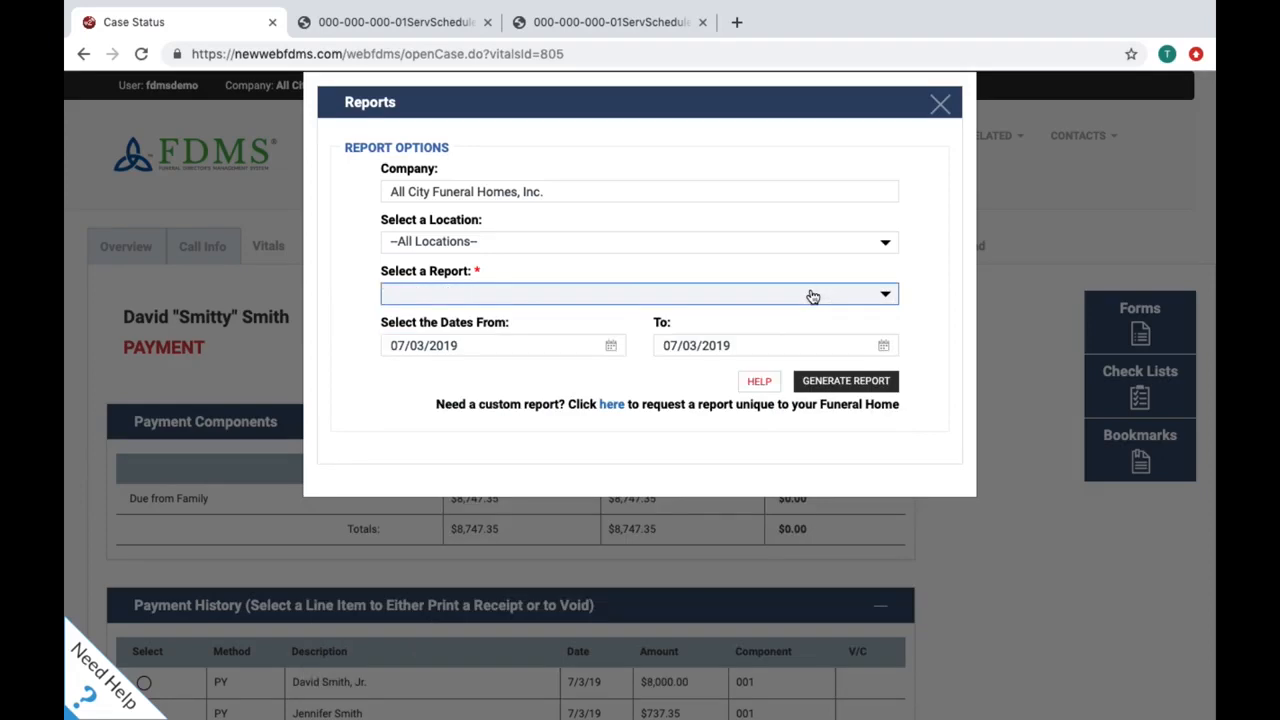
click(888, 301)
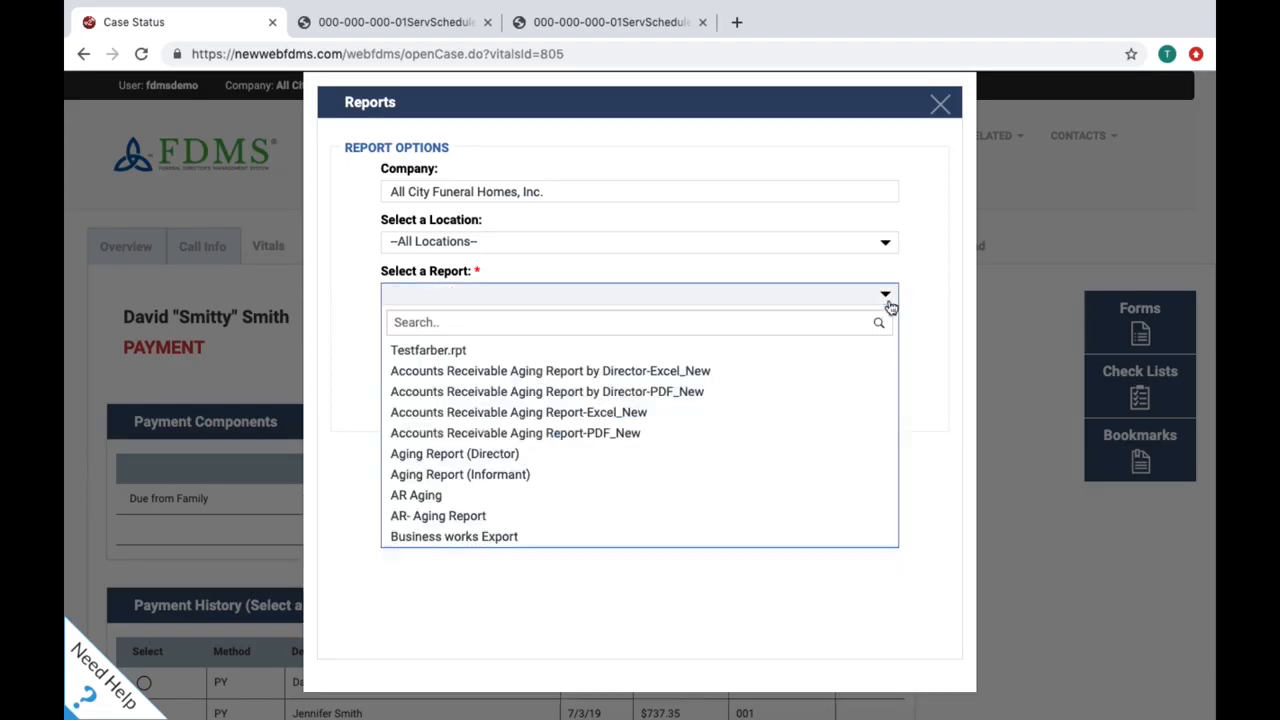
click(809, 322)
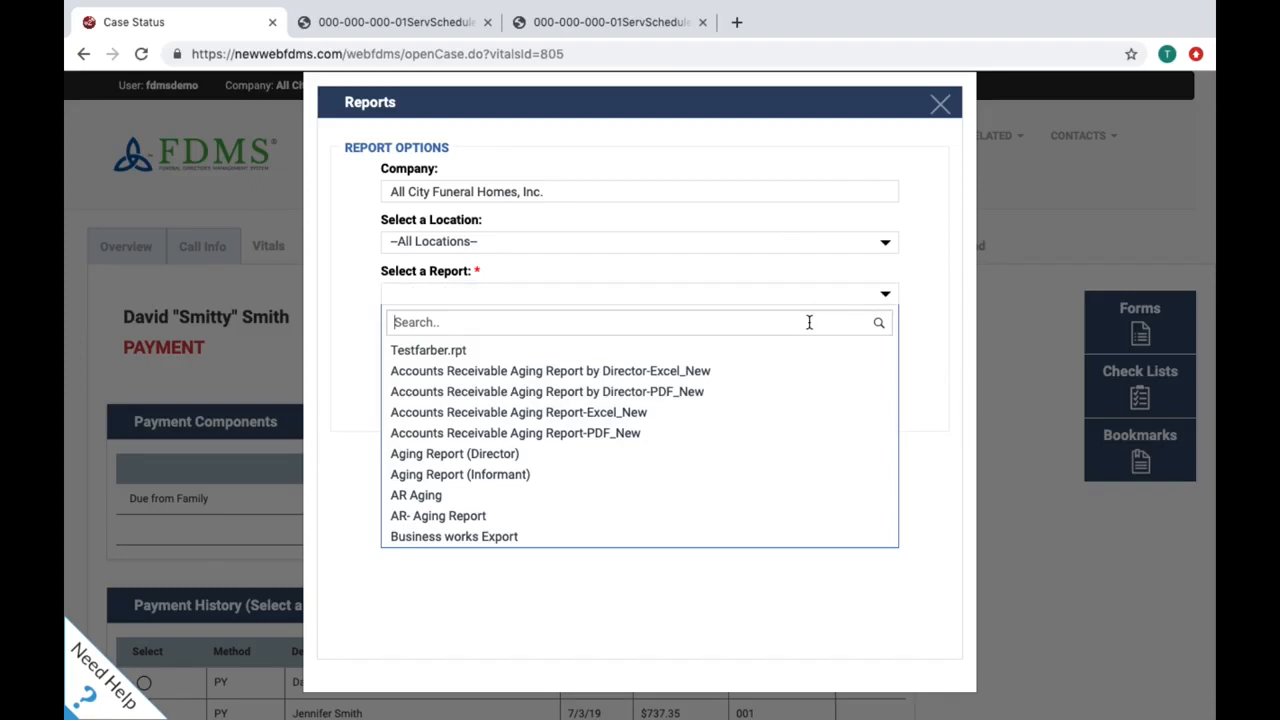
text(sales)
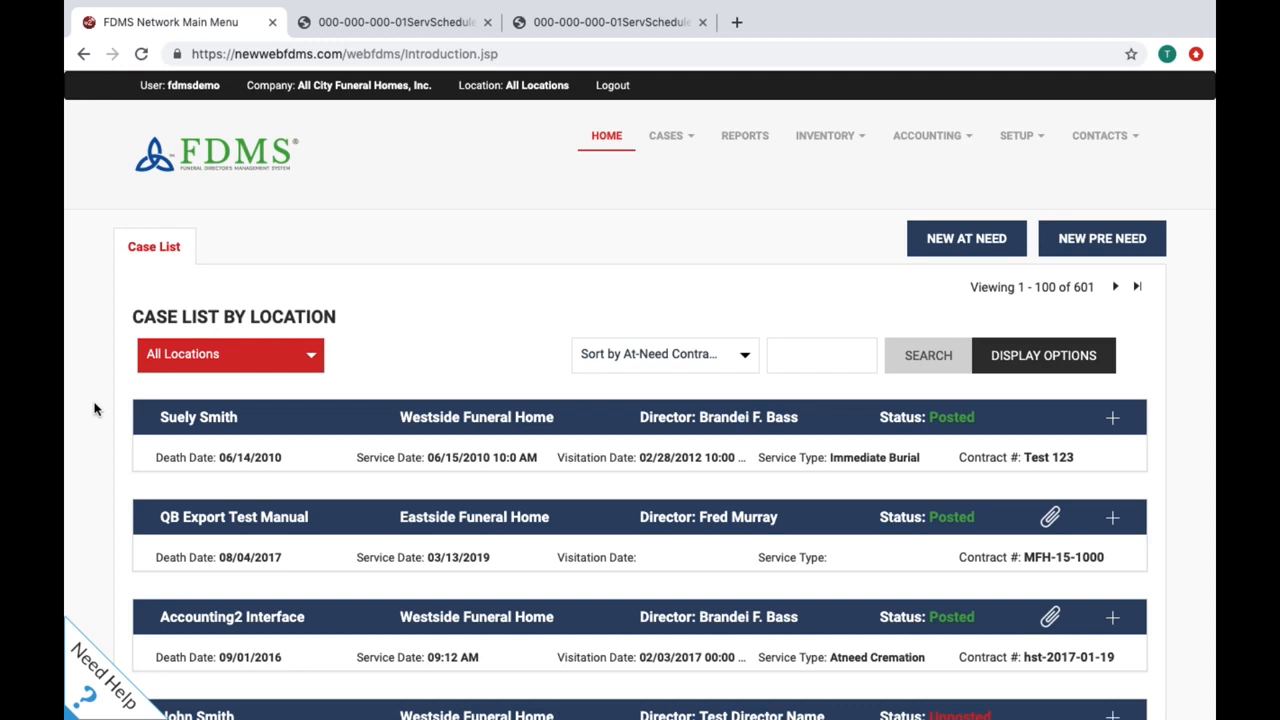
Step: Open and close the Need Help panel, then log out of FDMS to the empty login page
click(90, 706)
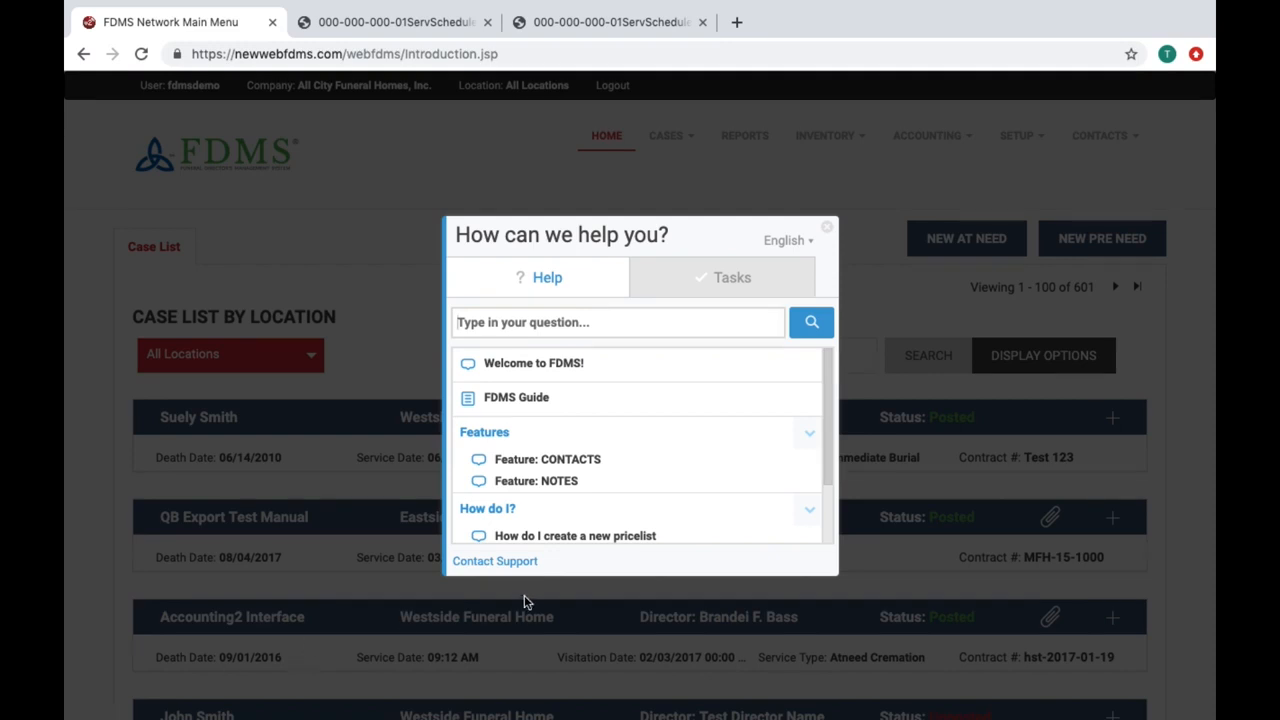
click(829, 234)
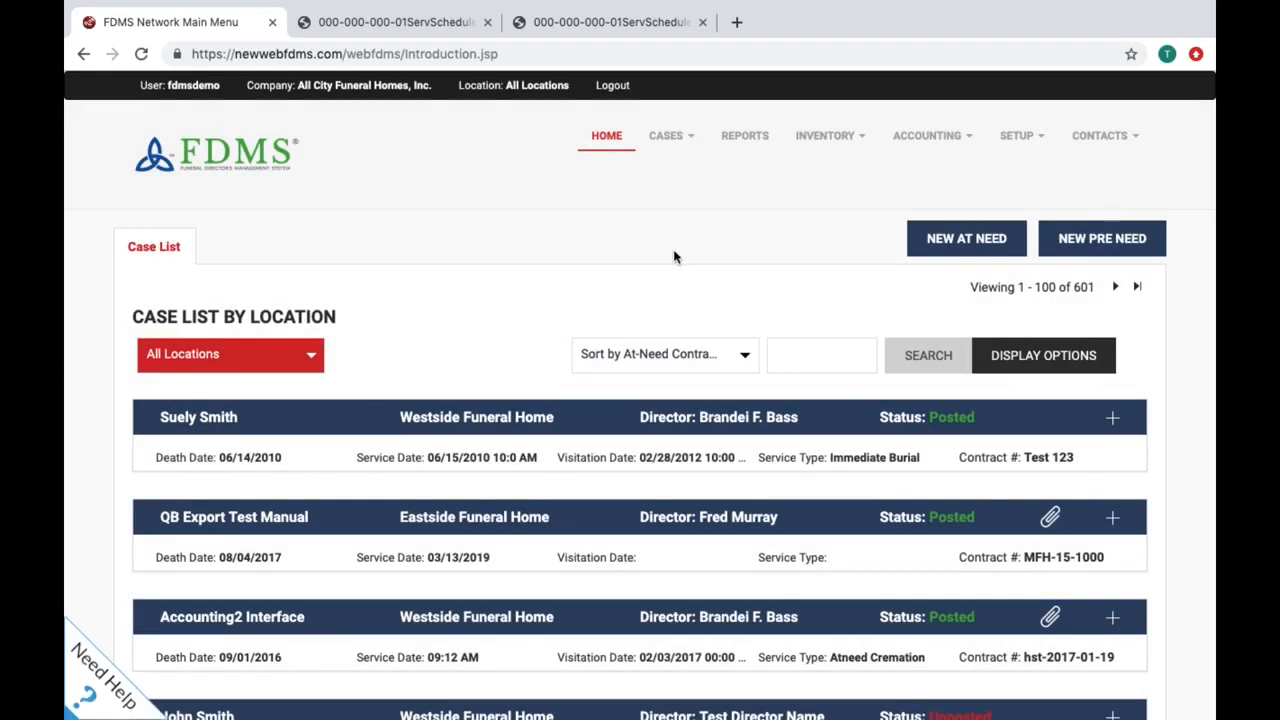
click(613, 87)
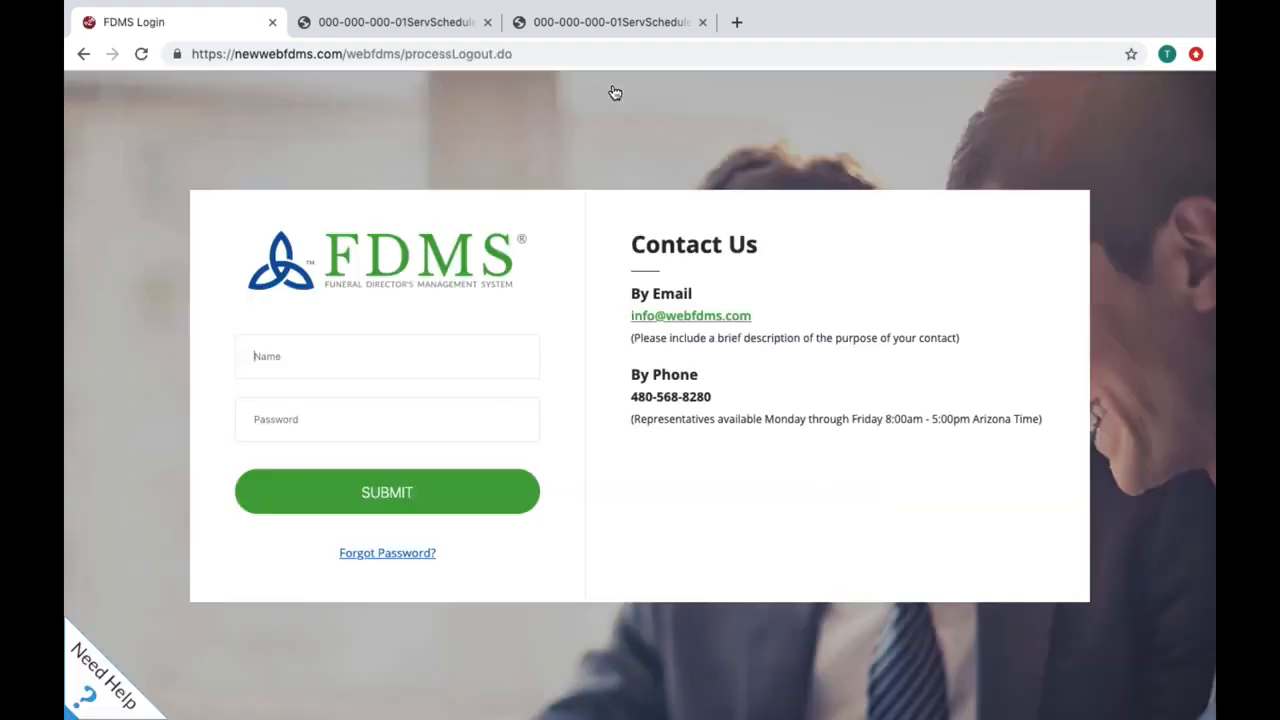